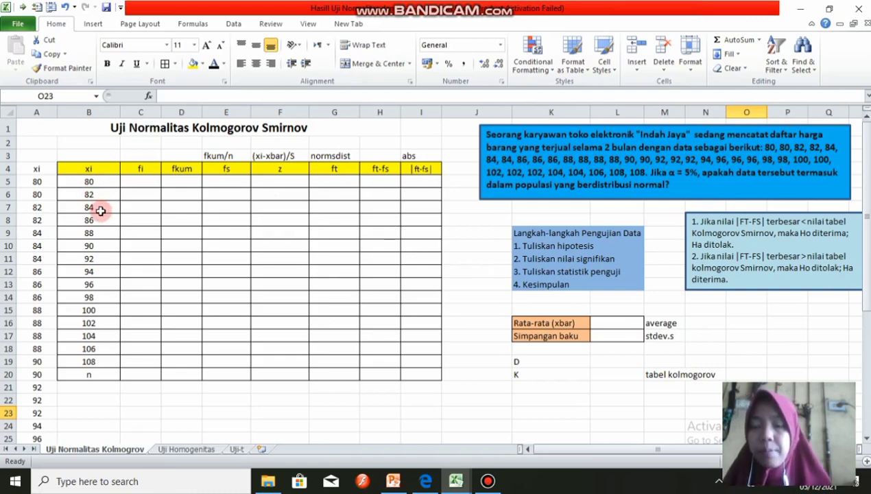
Count the frequency of the first xi value in C5 with =COUNTIF(A5:A39;B5) and fill the formula through C19.
click(138, 184)
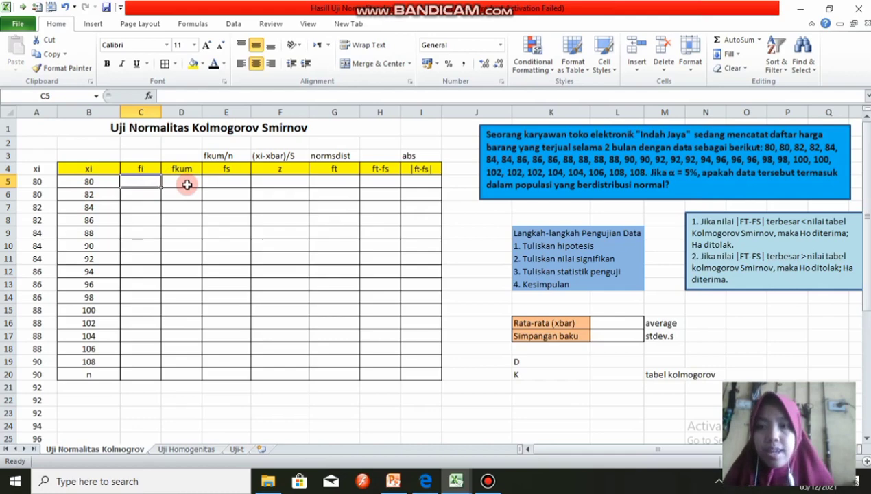
text(=)
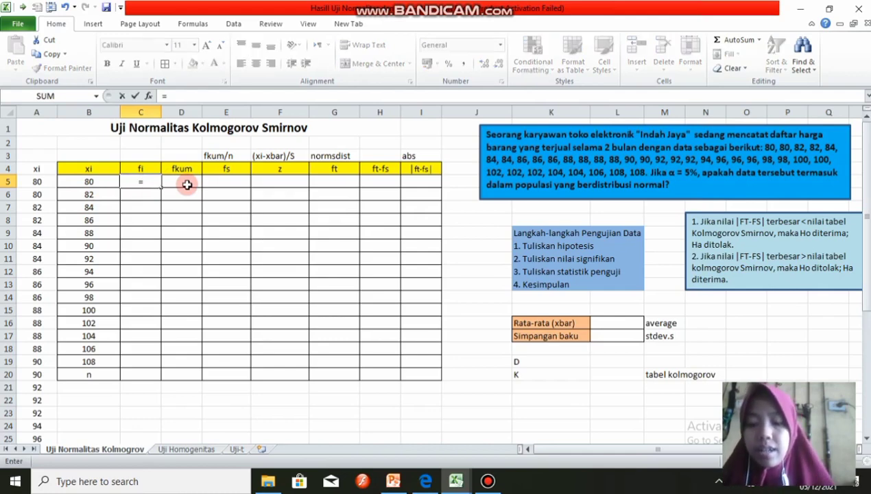
text(contif)
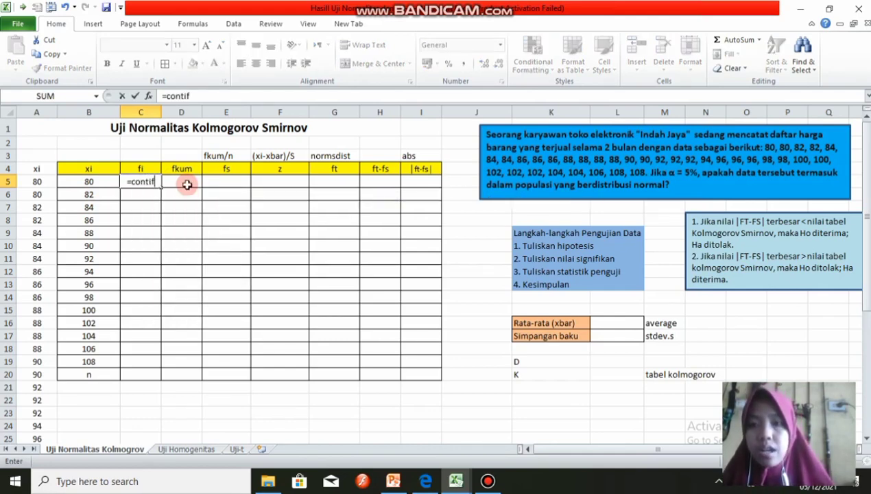
key(BackSpace)
key(BackSpace)
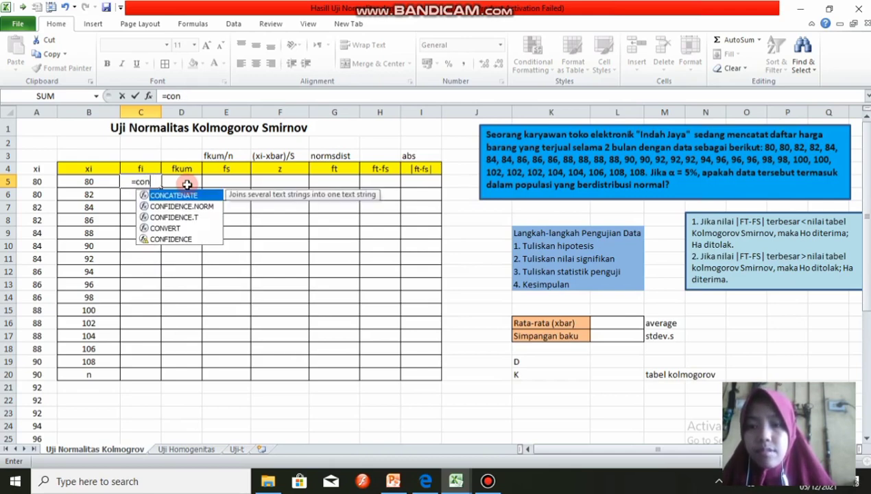
text(untif)
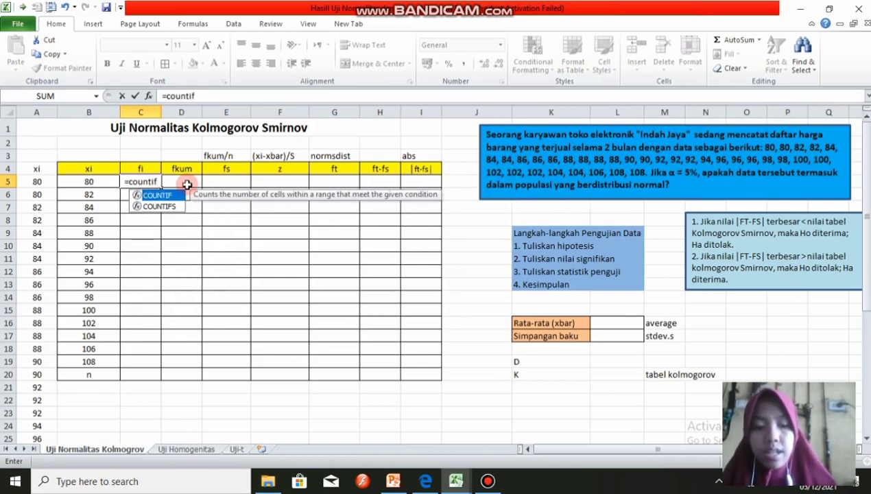
text(()
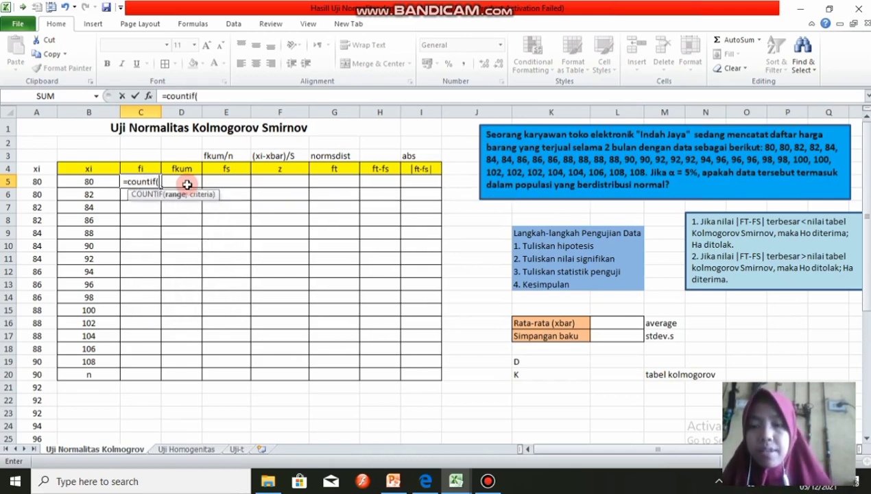
click(32, 181)
drag(32, 180, 38, 422)
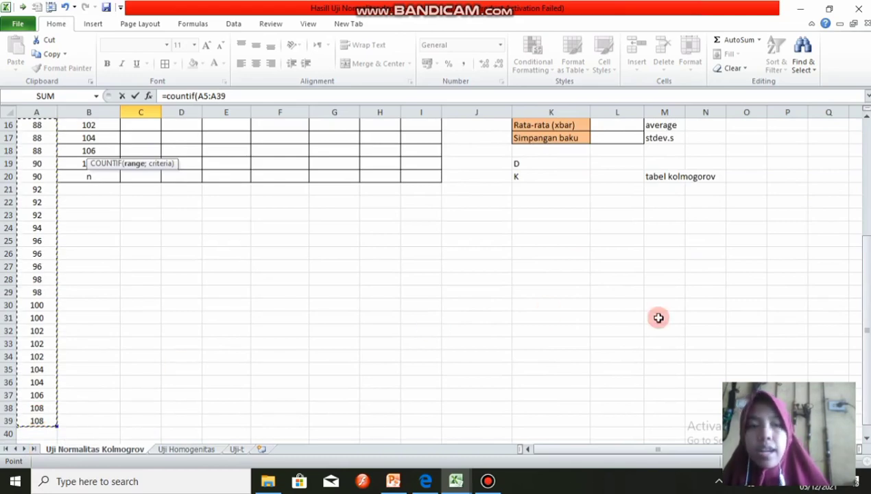
scroll(866, 324, up, 5)
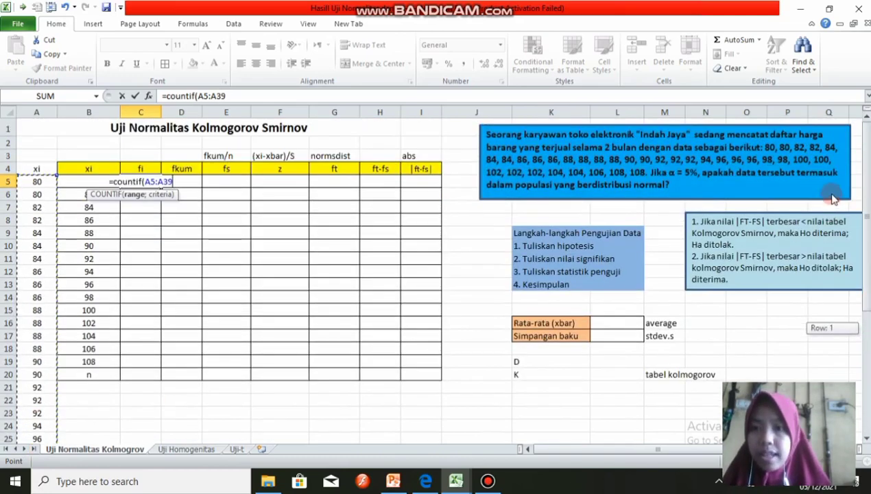
text(;)
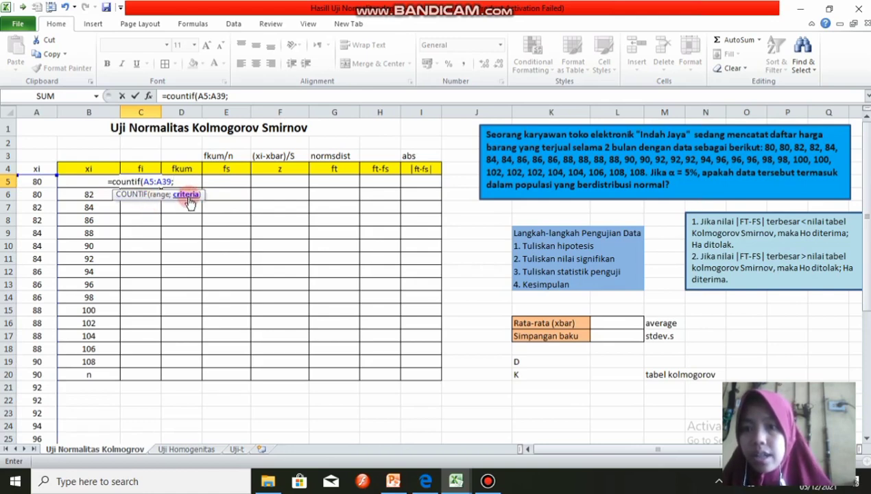
click(73, 181)
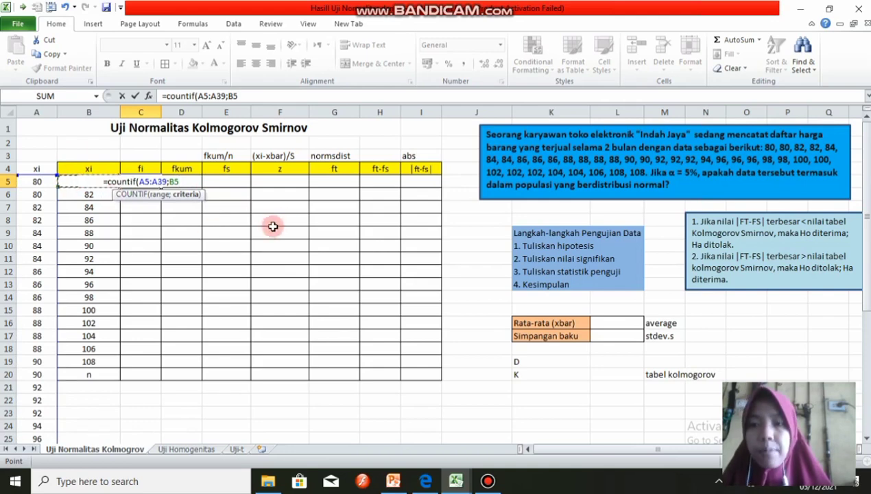
key(Return)
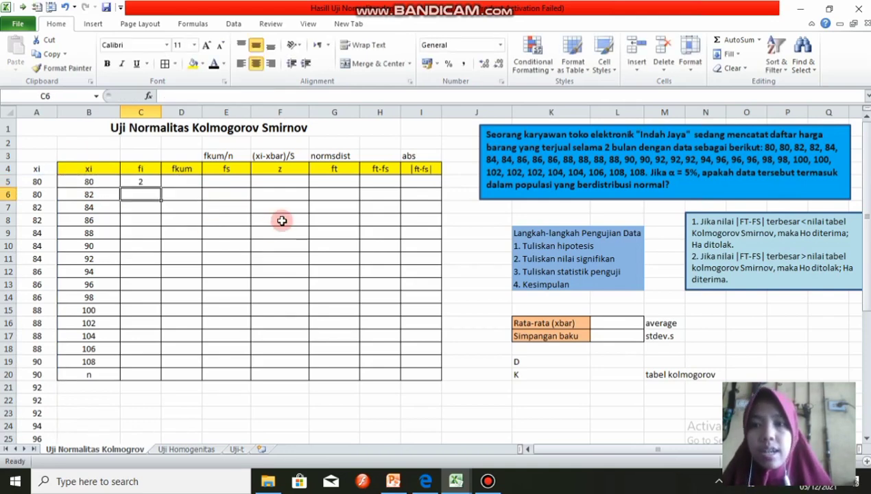
click(150, 183)
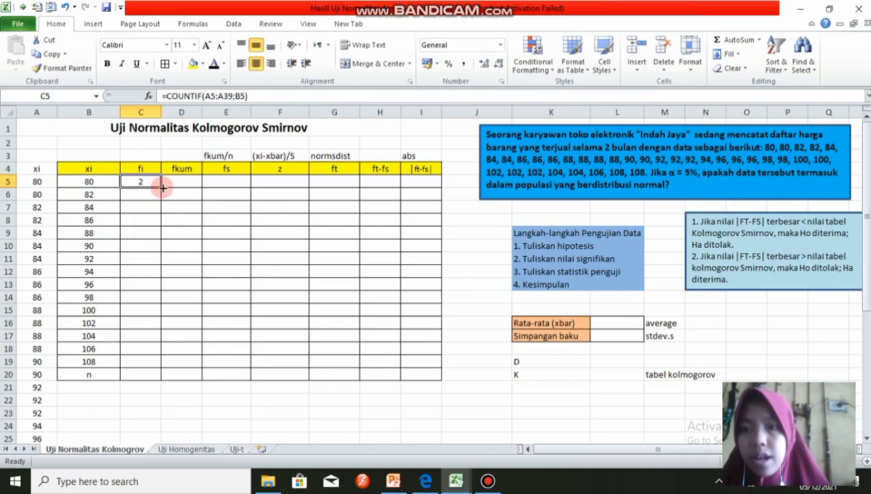
drag(162, 188, 163, 364)
Total the fi frequencies C5:C19 in the n row, cell C20, with a SUM formula.
click(144, 378)
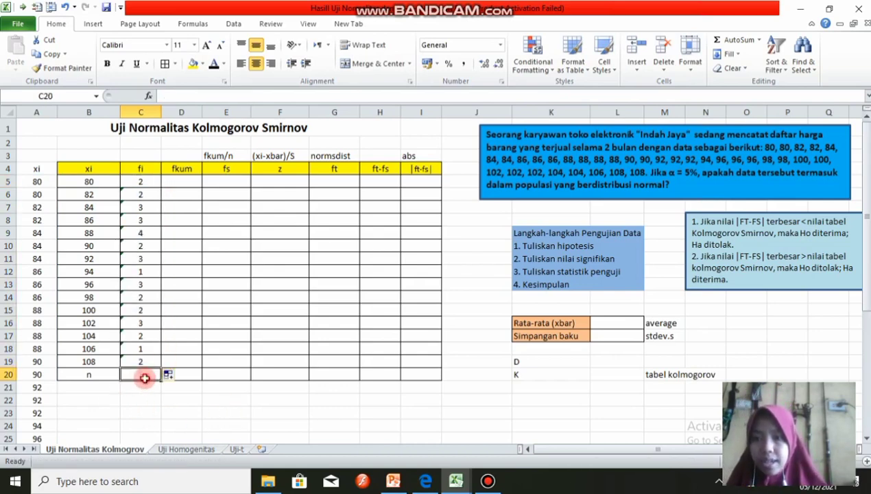
text(=)
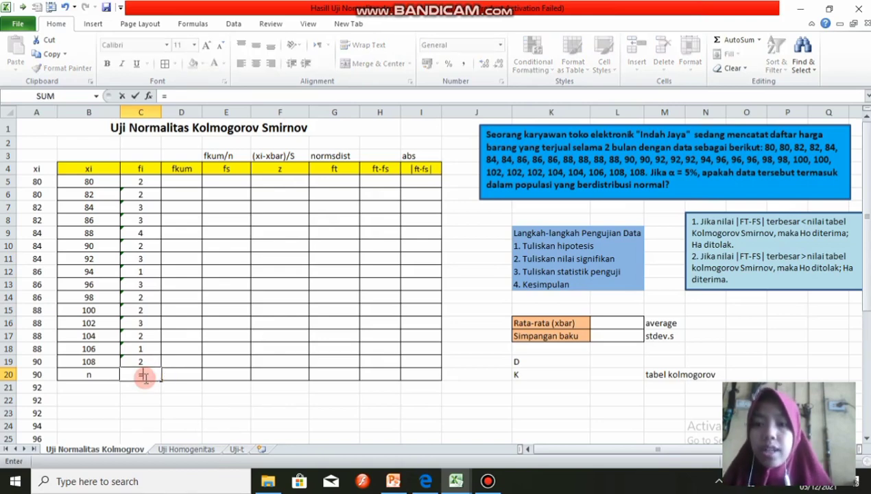
text(sum)
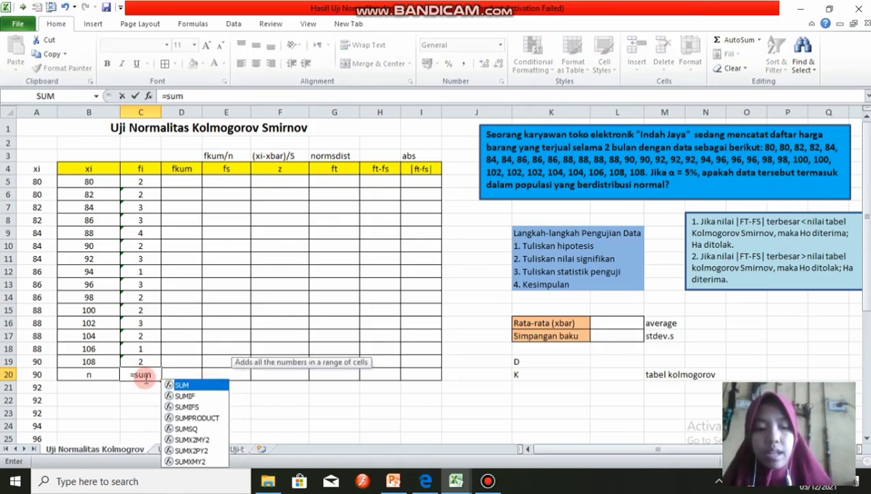
text(()
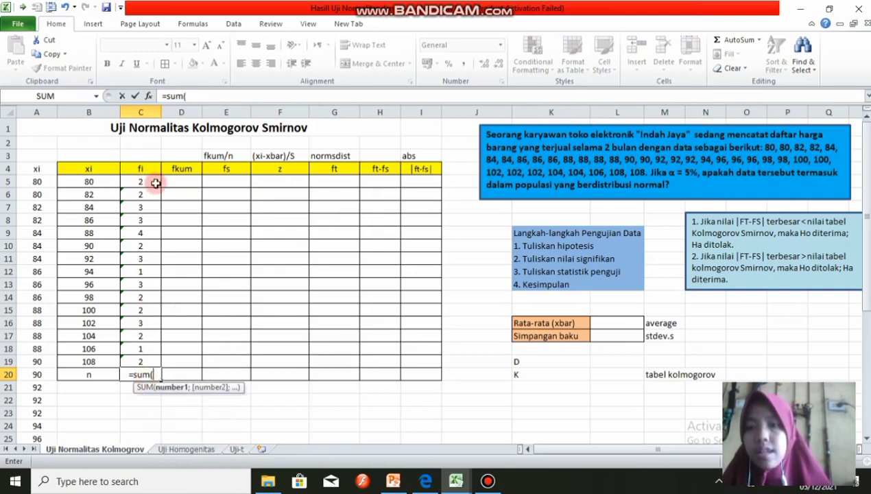
drag(150, 184, 140, 361)
key(Return)
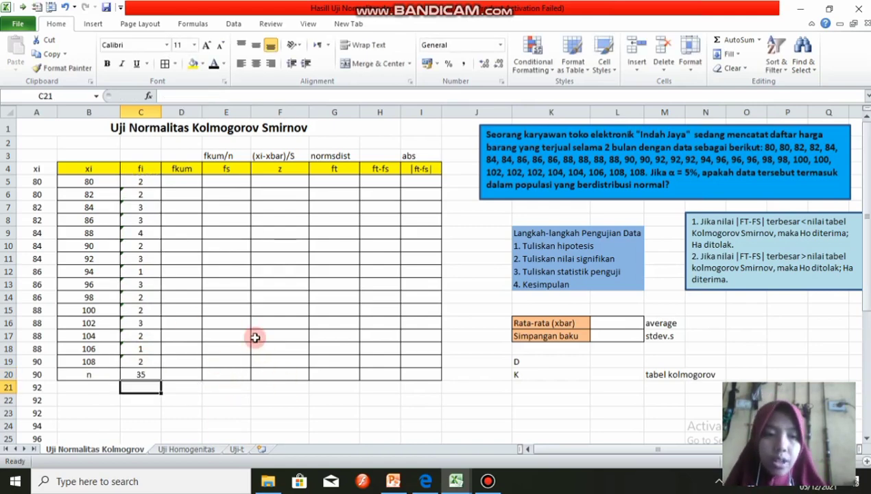
Enter 2 as the first cumulative frequency in D5 of the fkum column.
click(182, 183)
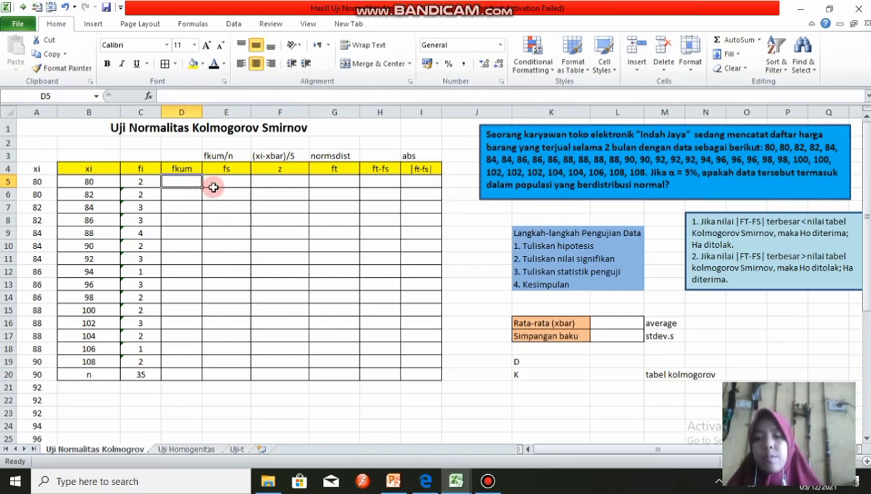
text(2)
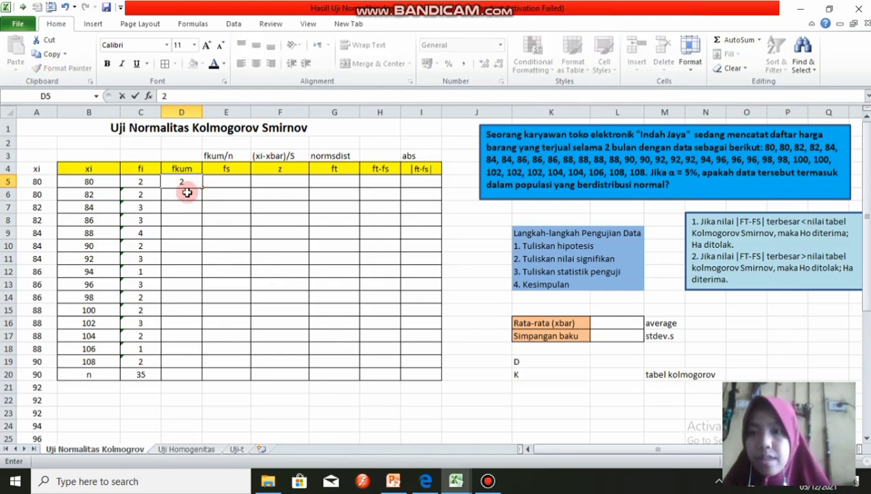
key(Return)
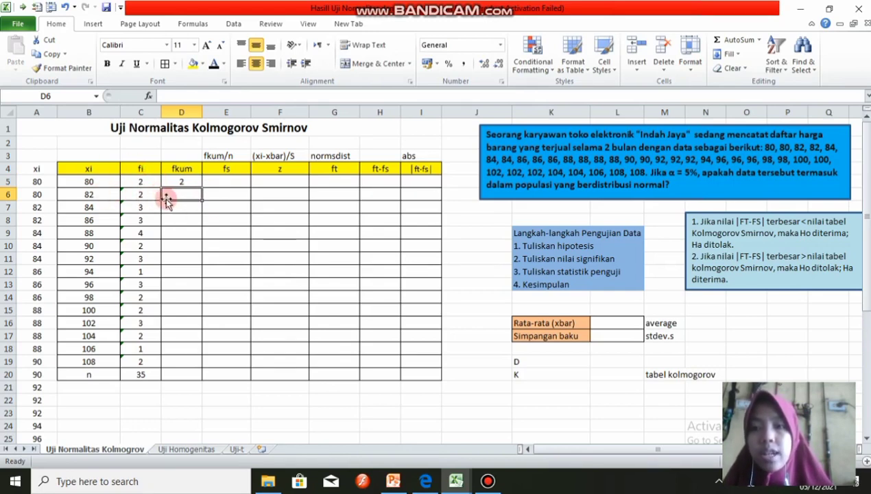
Compute the cumulative frequency in D6 with =C6+D5 and fill the formula through D19.
text(=)
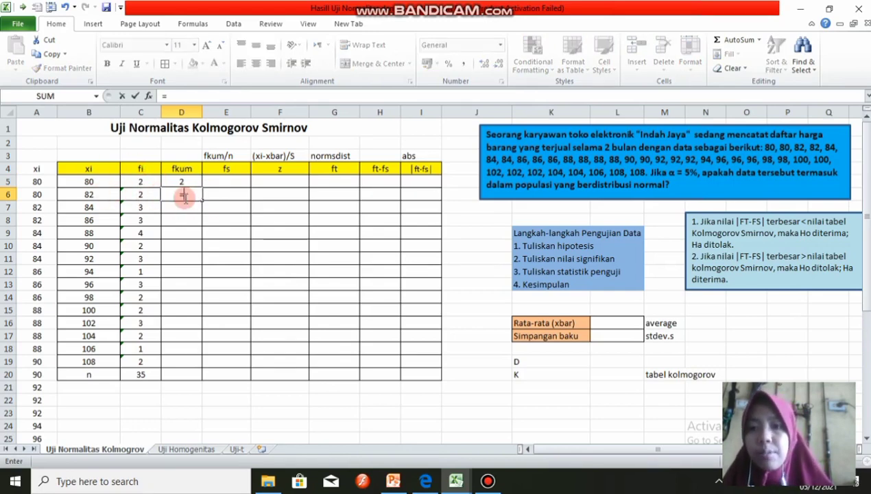
click(130, 195)
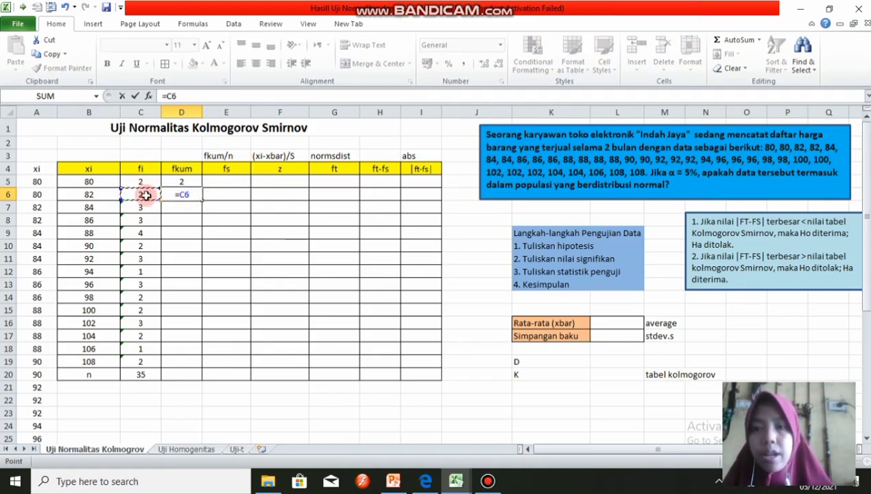
text(+)
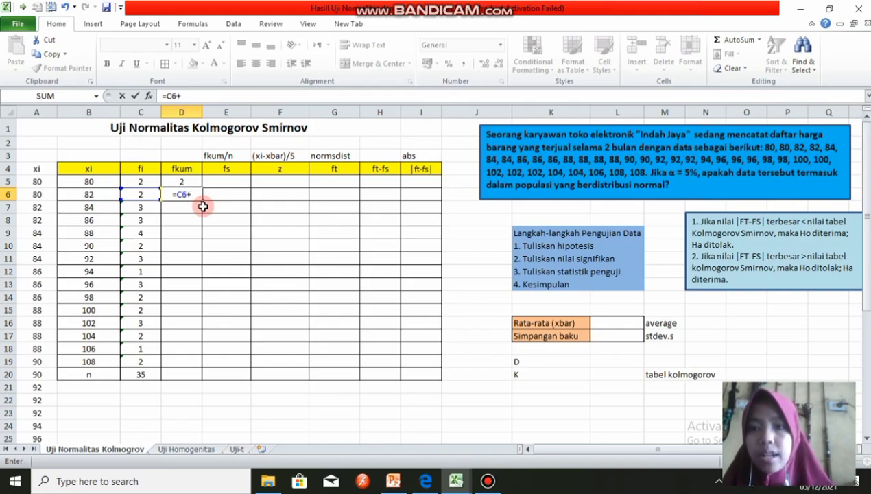
click(181, 180)
key(Return)
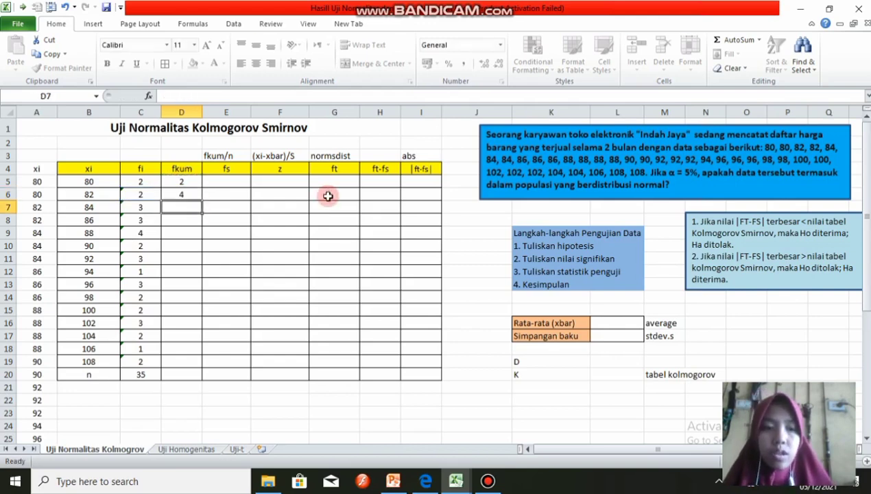
click(186, 197)
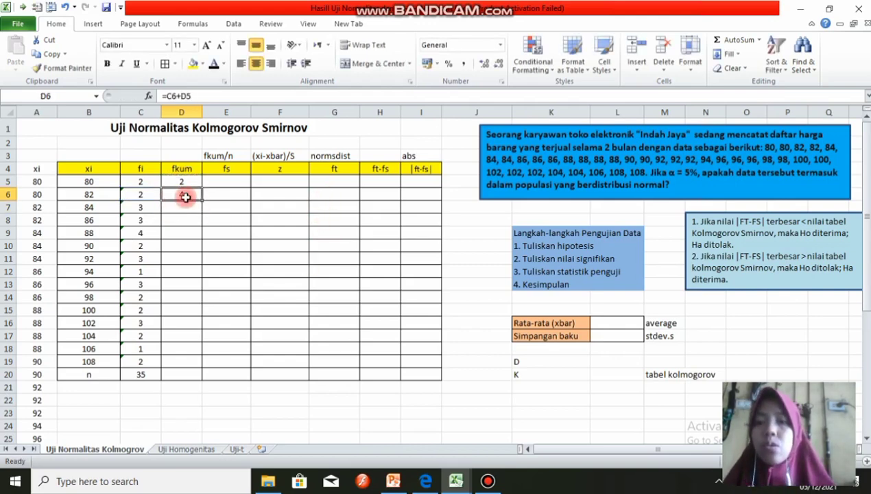
drag(202, 201, 203, 364)
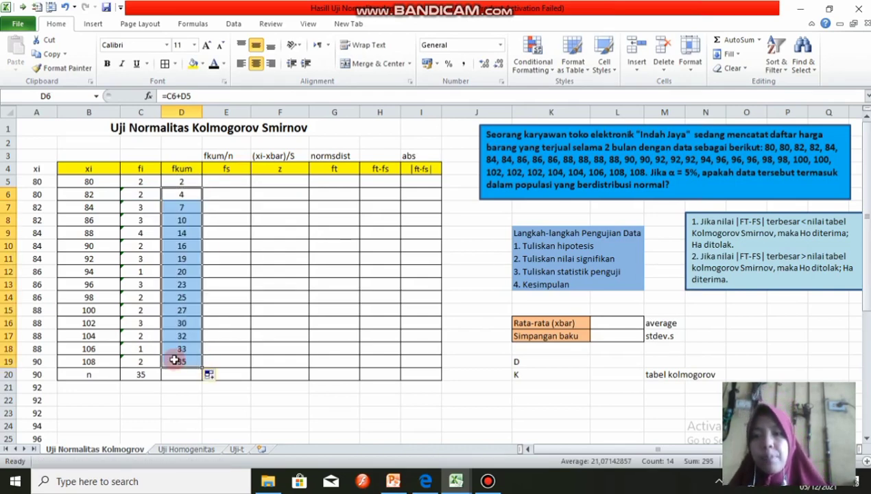
Compute fs in E5 with =D5/$C$20, keeping the n reference absolute, and fill the formula through E19.
click(229, 182)
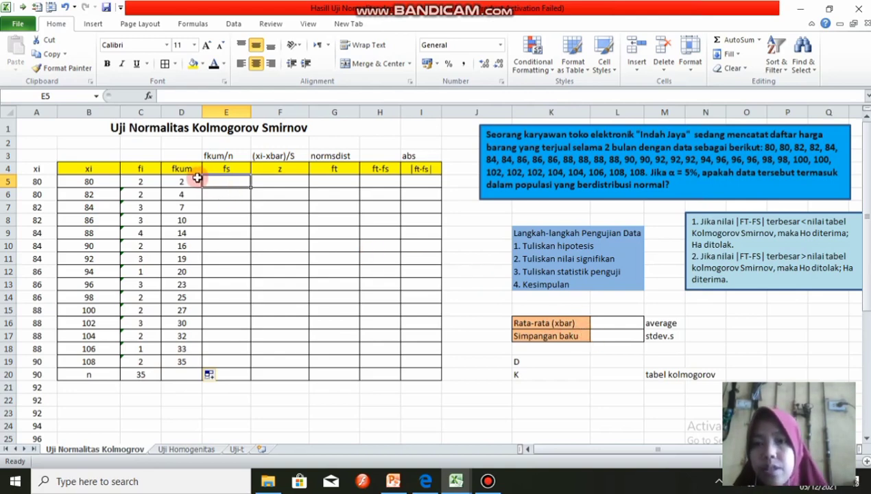
text(=)
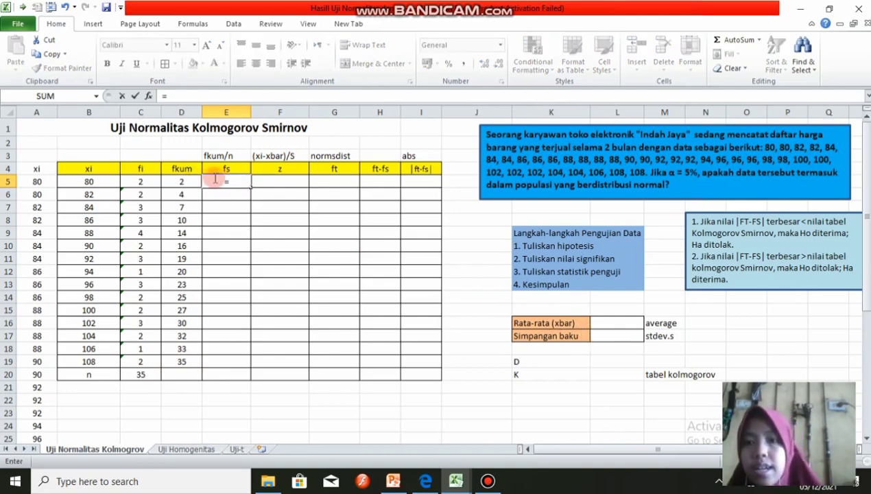
click(178, 185)
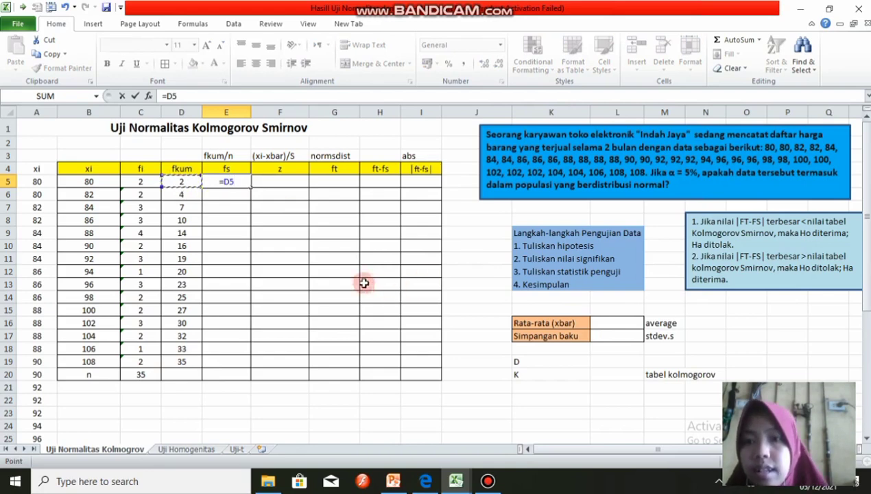
text(/)
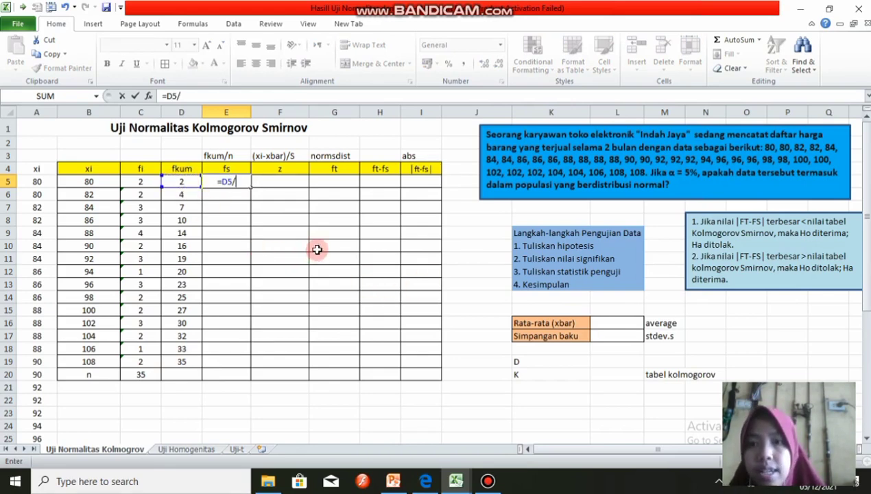
click(145, 377)
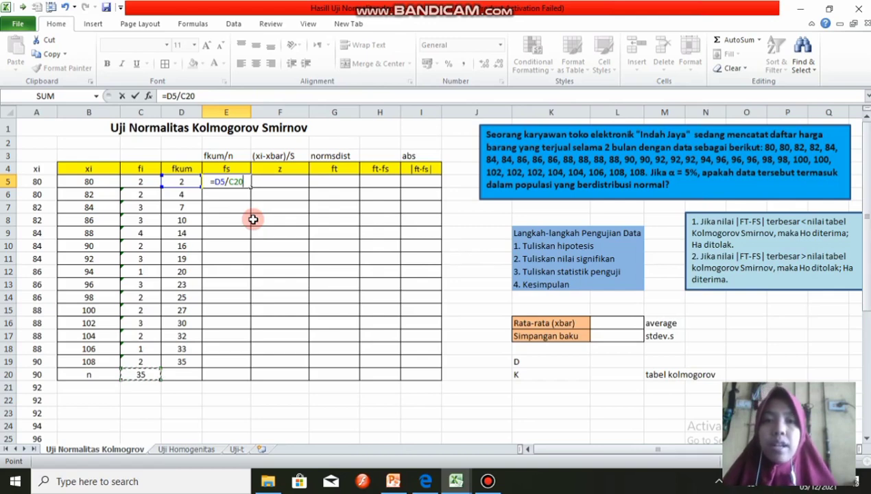
key(F4)
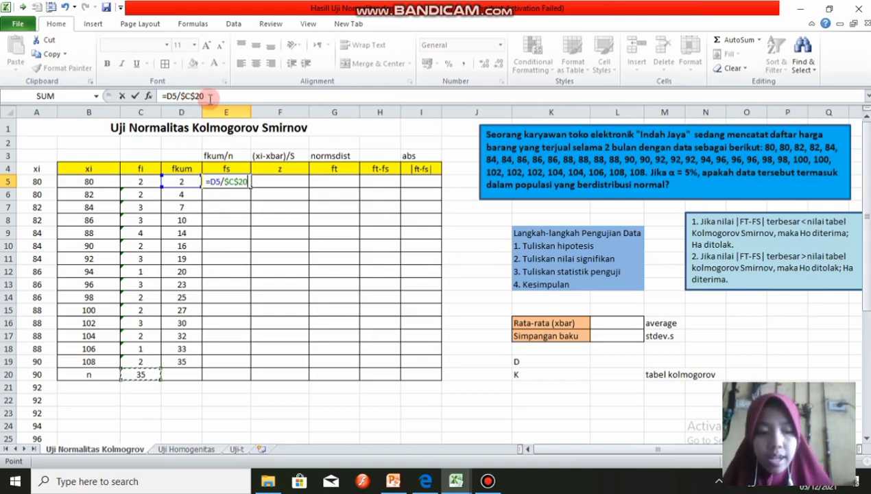
key(Return)
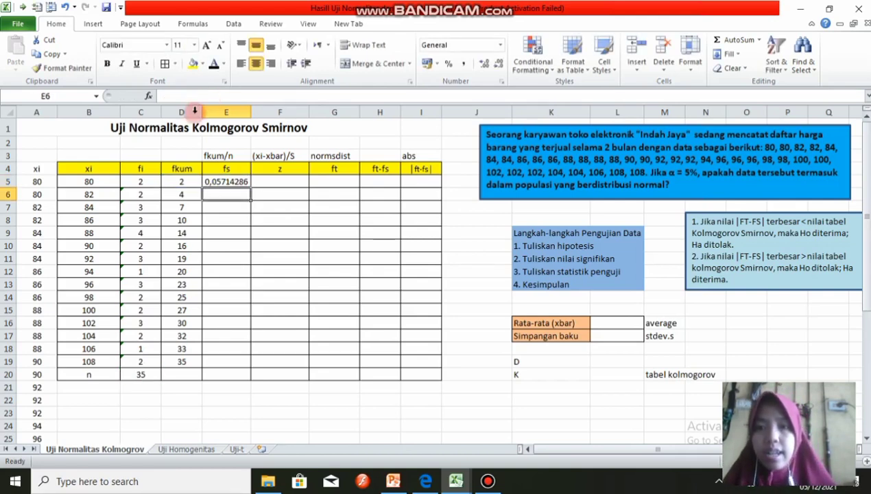
click(226, 180)
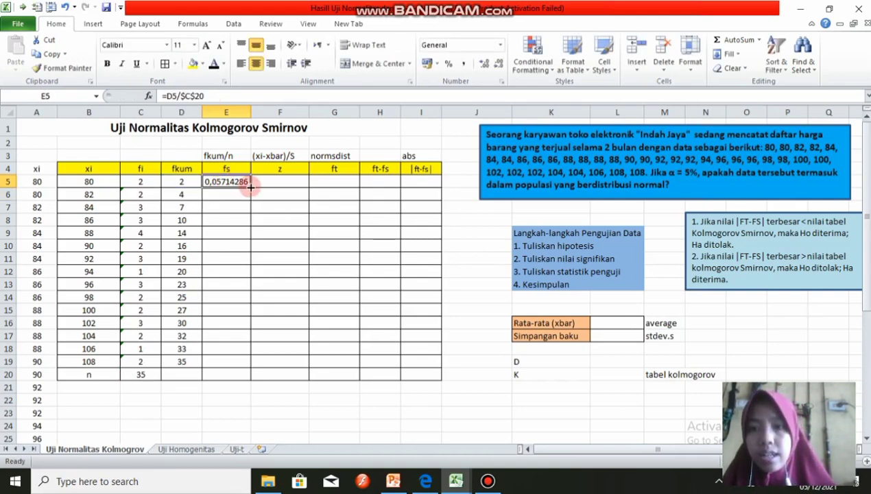
drag(249, 187, 243, 371)
click(290, 402)
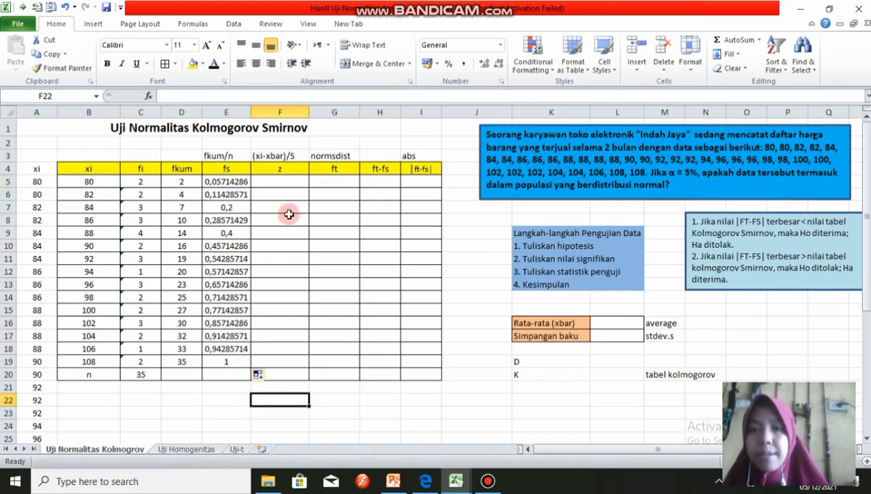
Compute the mean (Rata-rata) in L16 as the AVERAGE of the raw xi data in A5:A39.
click(292, 184)
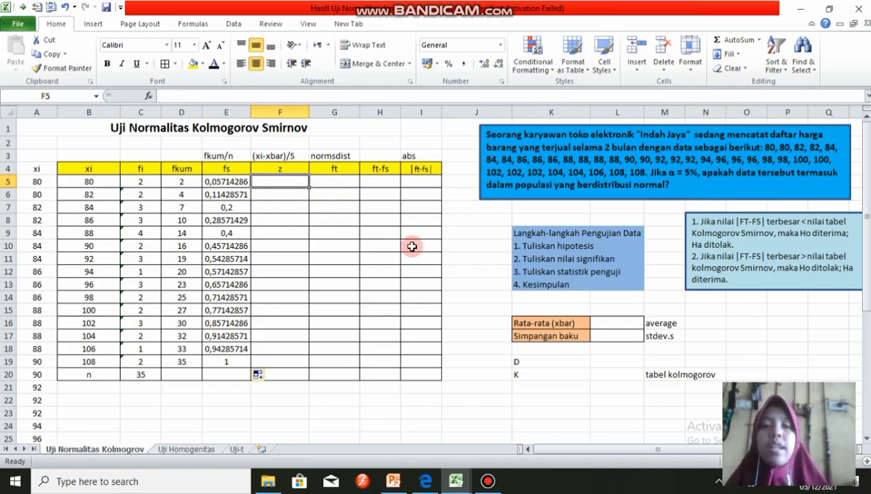
click(614, 325)
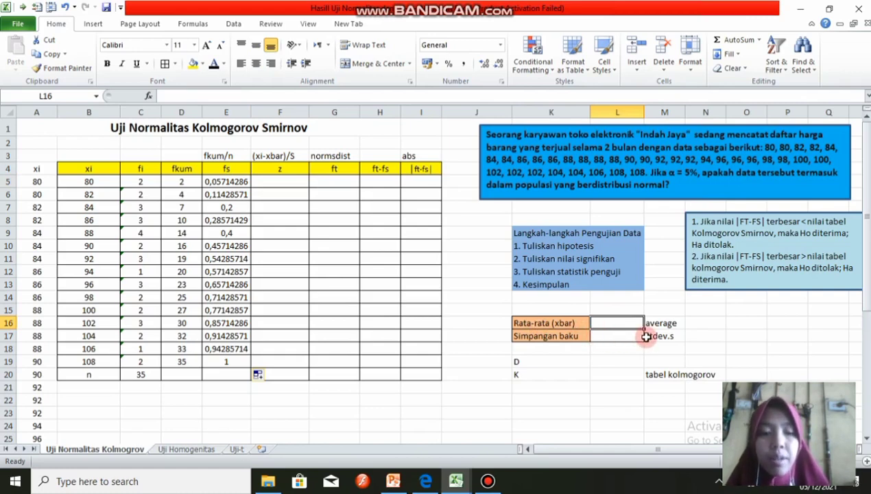
text(=)
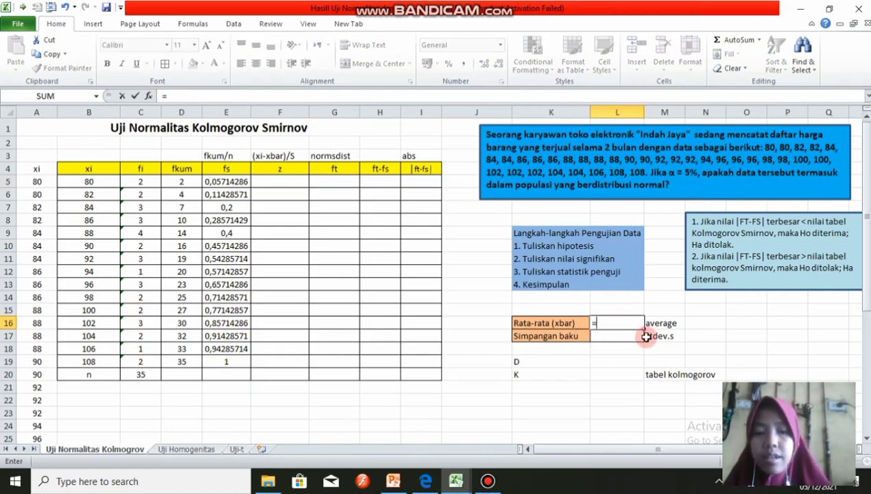
text(a)
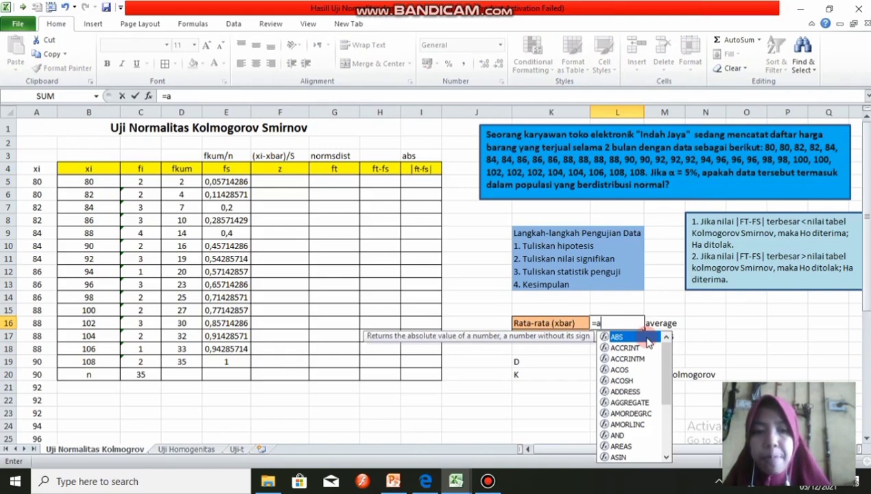
text(vera)
key(BackSpace)
text(erage)
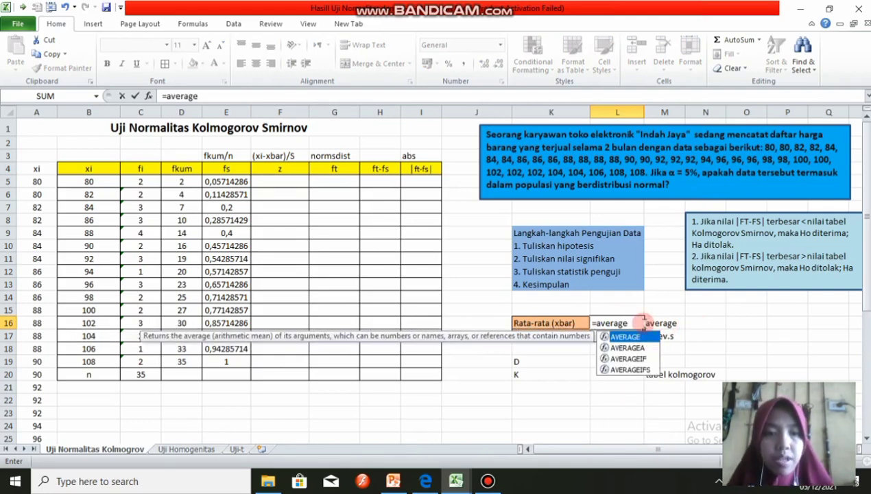
text(()
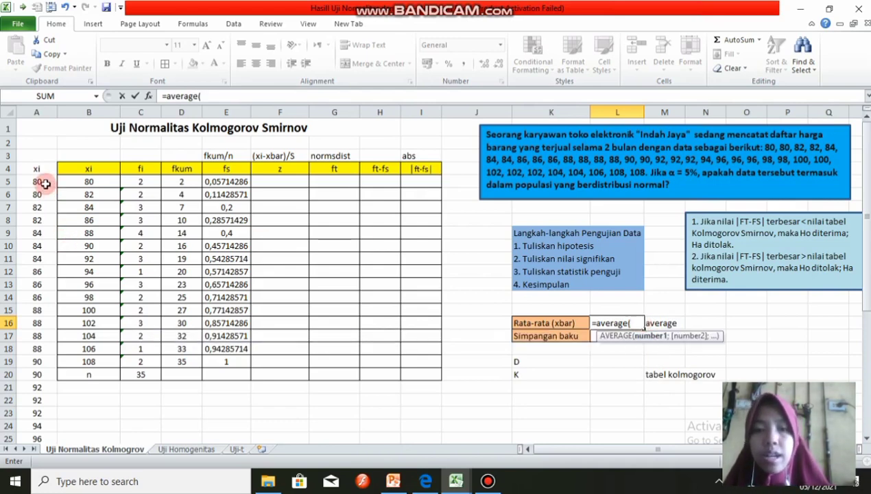
drag(45, 183, 31, 421)
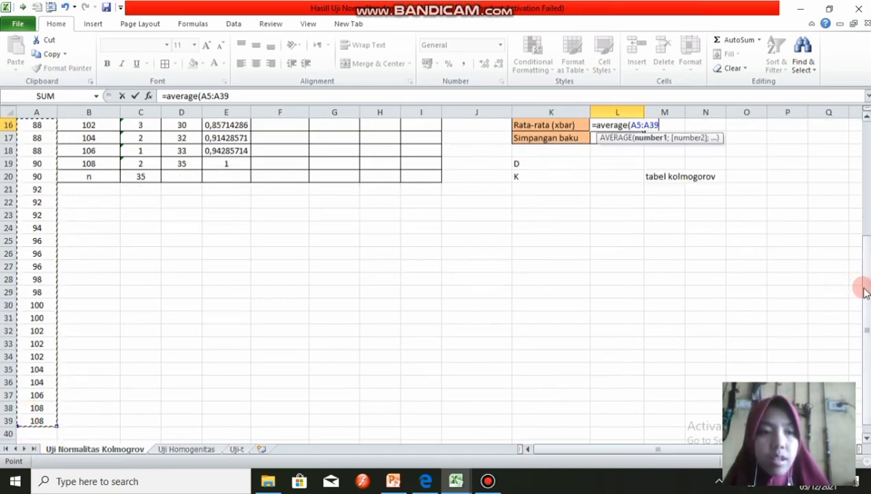
drag(864, 292, 864, 268)
key(Return)
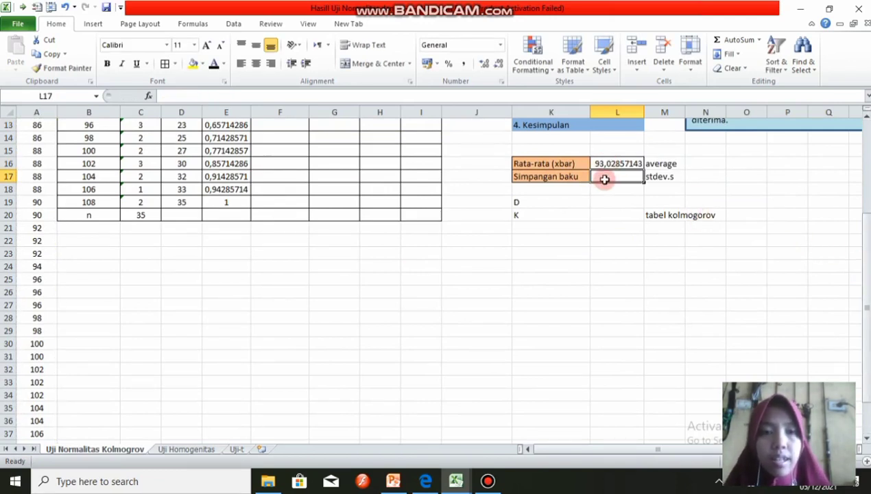
Compute the standard deviation (Simpangan baku) in L17 with STDEV.S over the raw xi data in A5:A39.
text(=st)
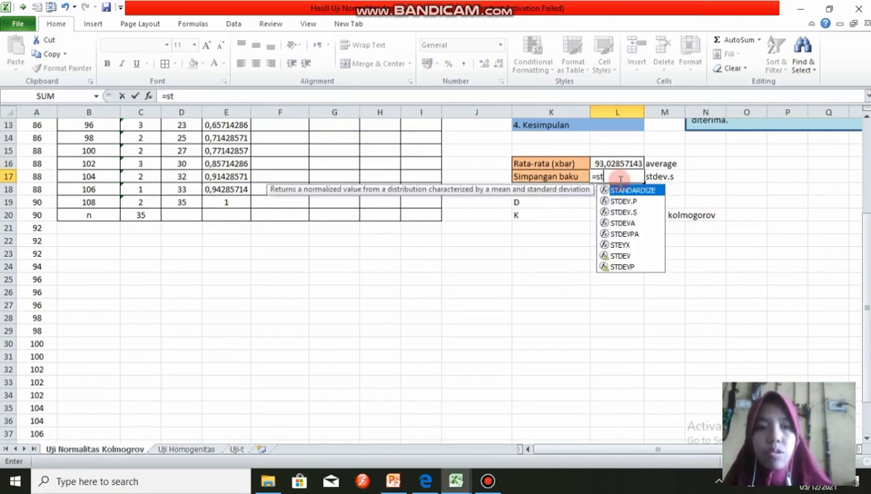
text(dev)
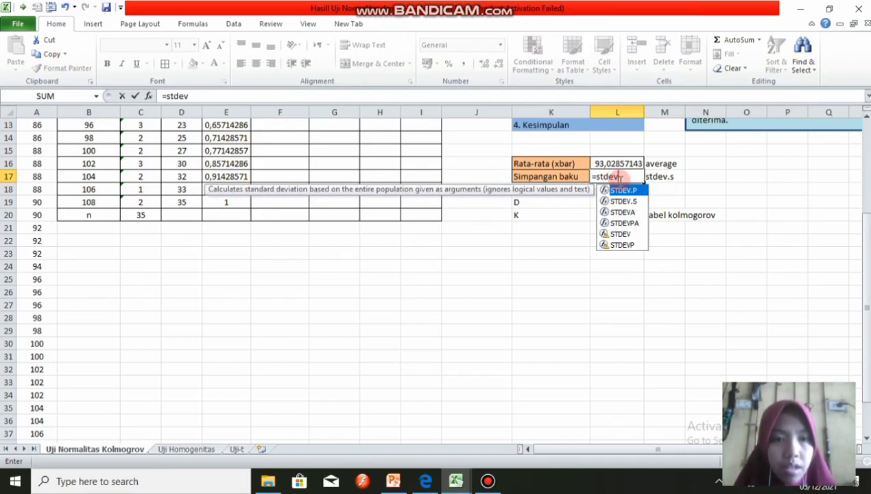
text(.)
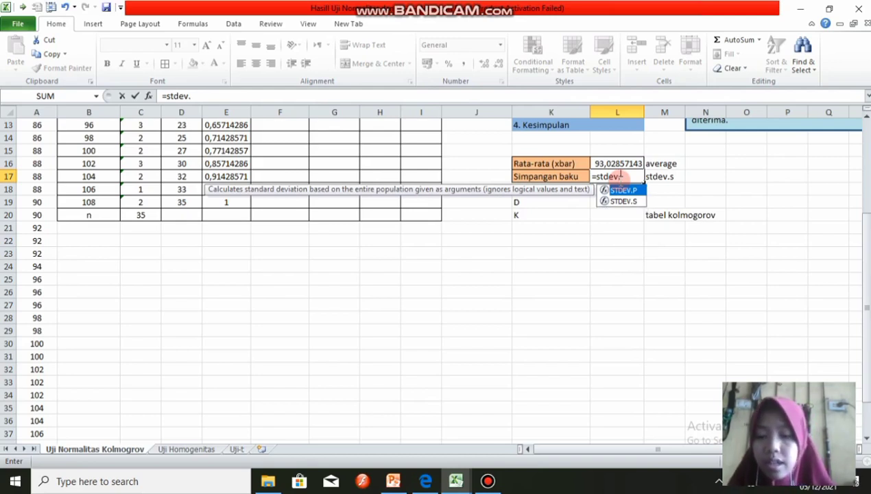
text(s()
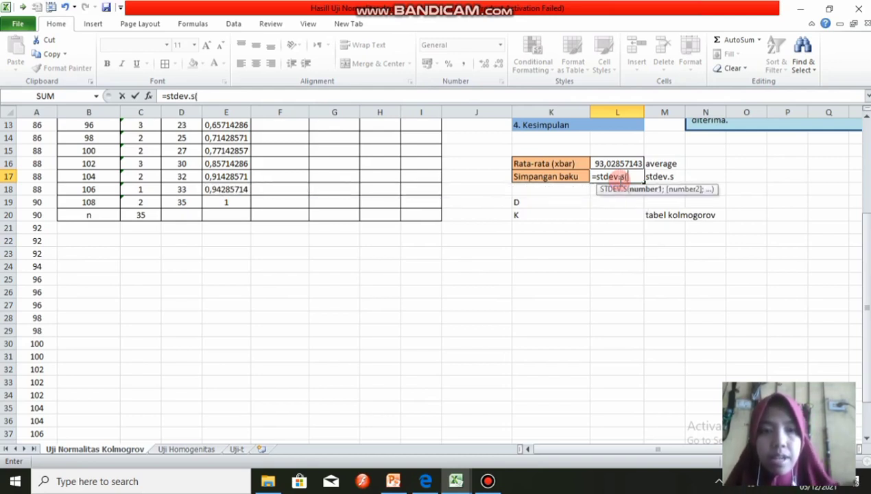
drag(868, 265, 868, 191)
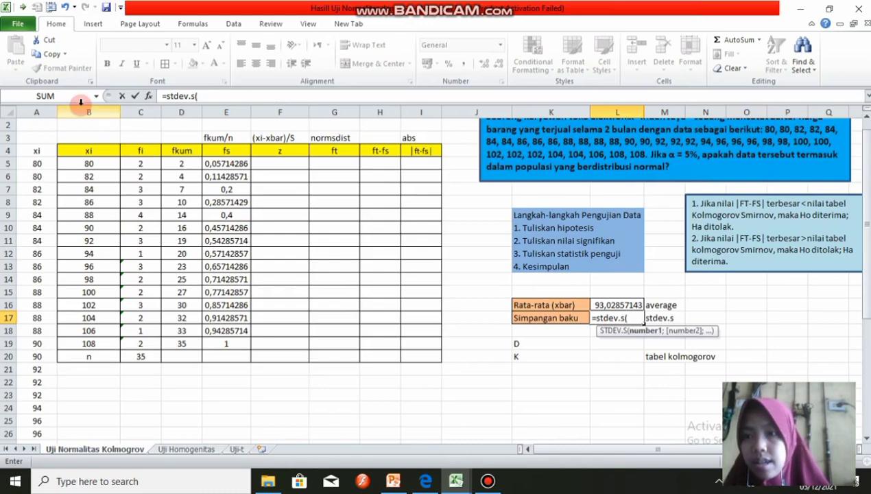
click(34, 167)
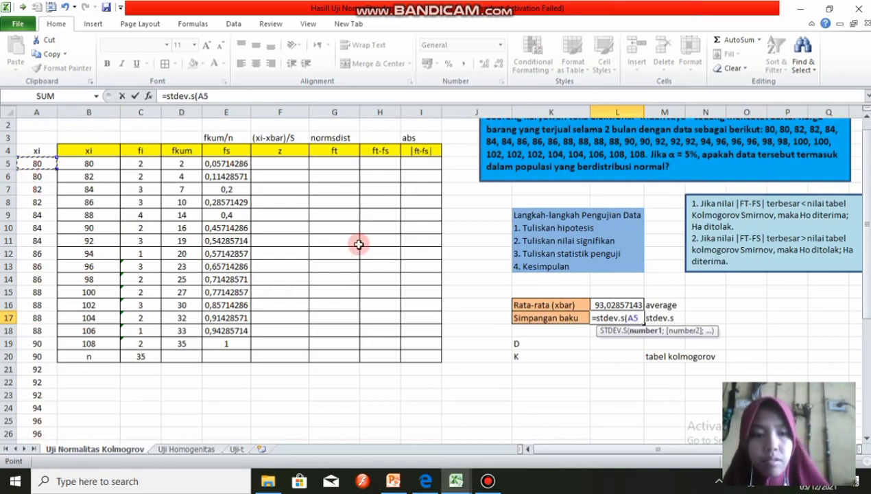
key(BackSpace)
key(BackSpace)
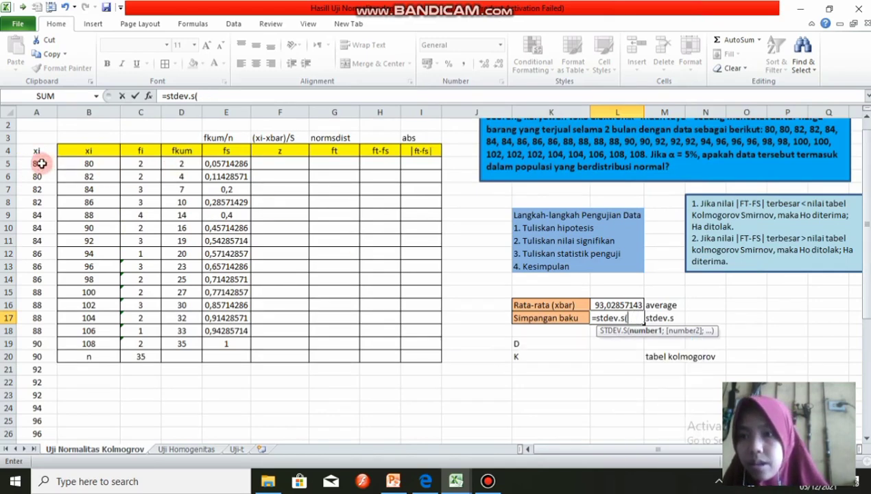
drag(41, 163, 24, 418)
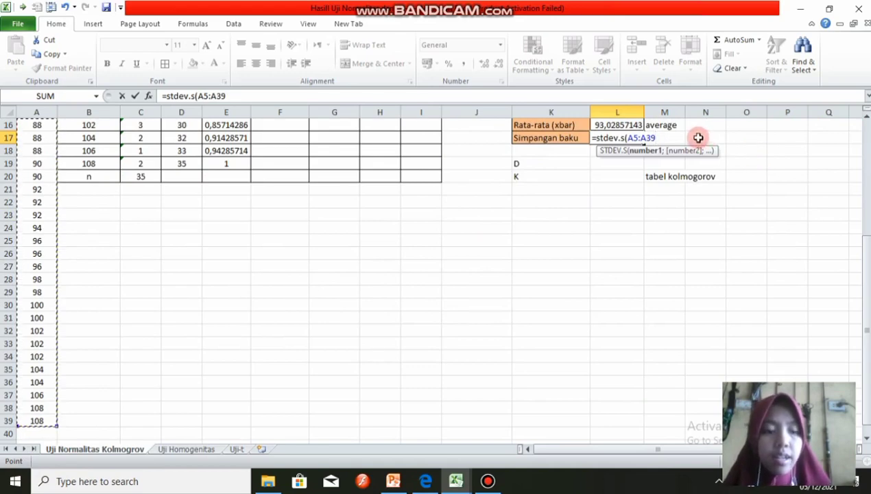
key(Return)
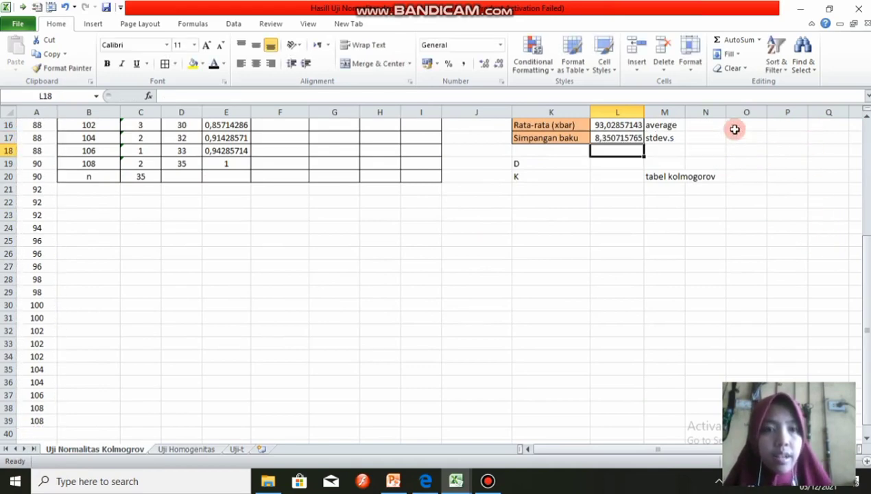
Compute the first z value in F5 with =(B5-$L$16)/$L$17, keeping the mean and standard deviation references absolute.
drag(863, 266, 869, 211)
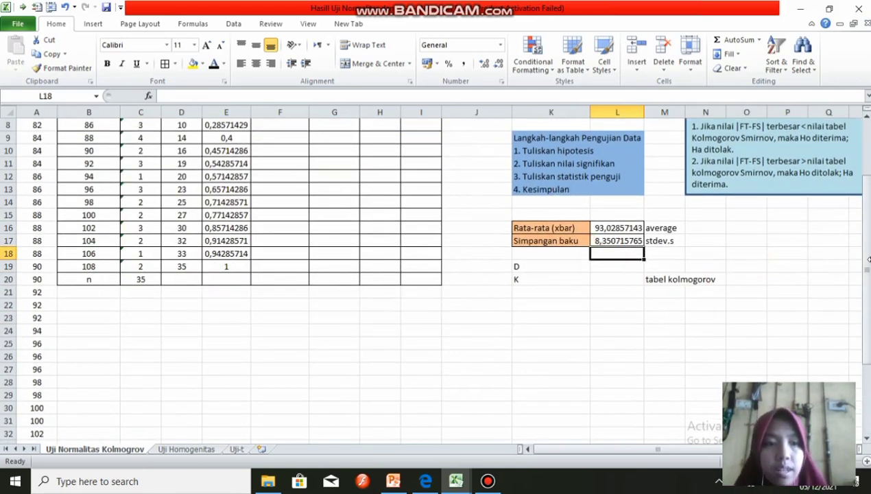
drag(862, 264, 854, 192)
click(273, 179)
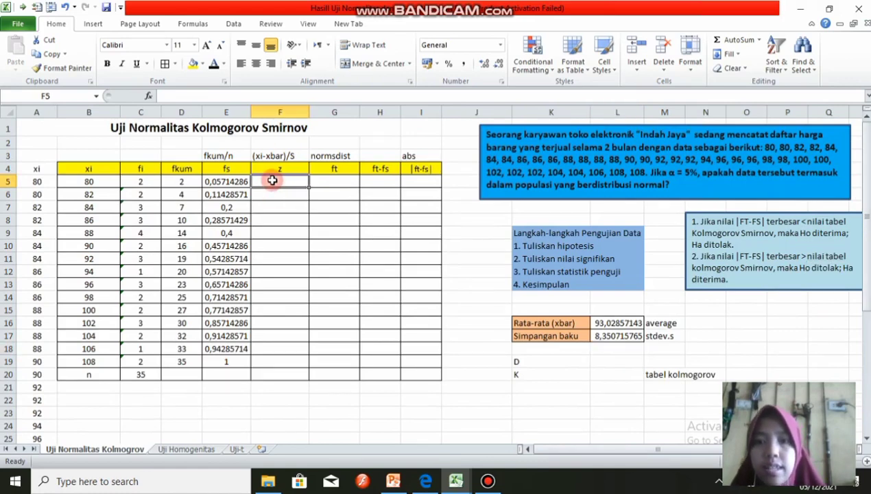
text(=)
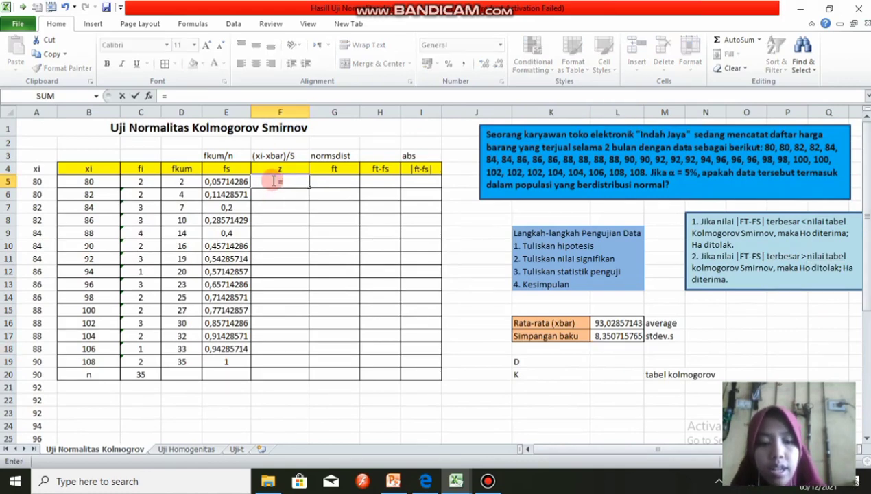
text(()
click(85, 180)
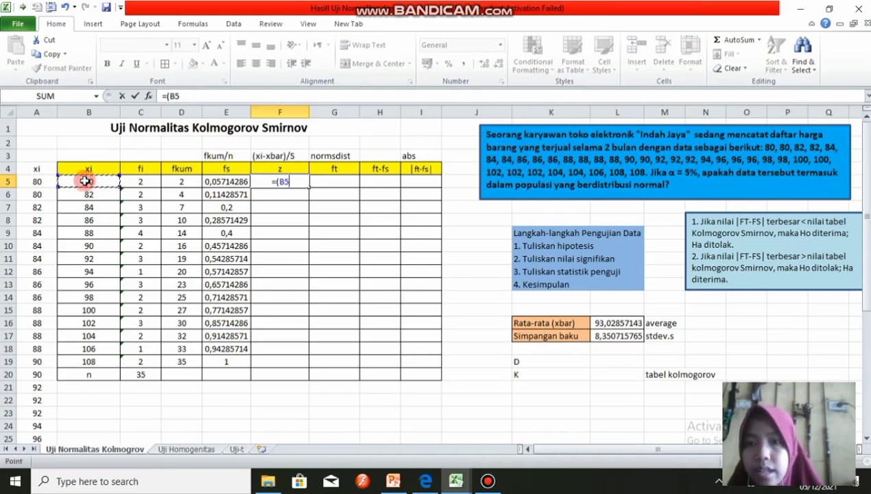
text(=)
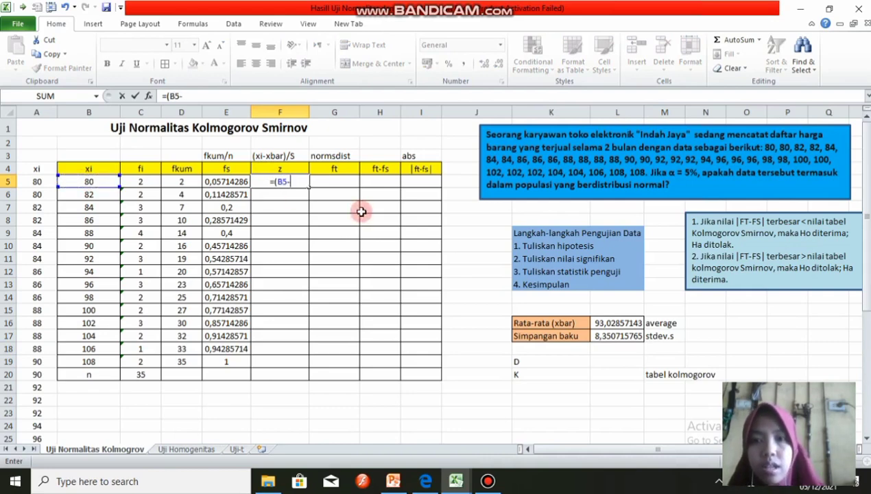
click(615, 322)
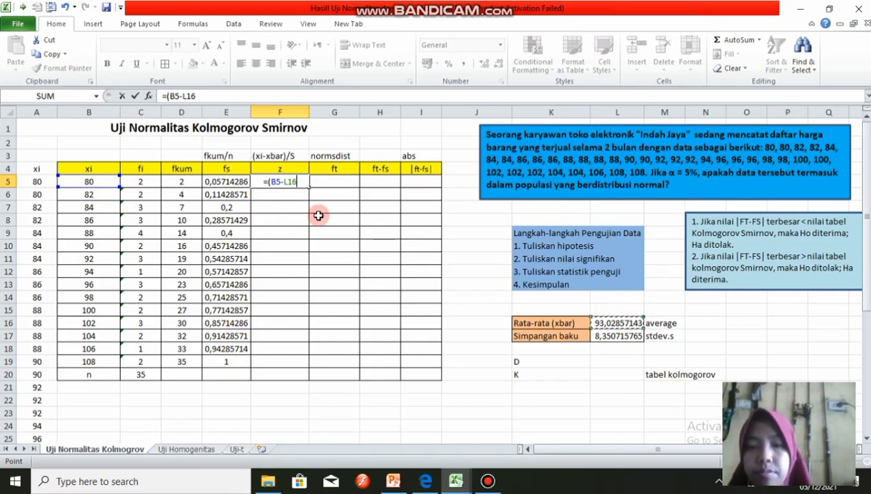
key(F4)
text())
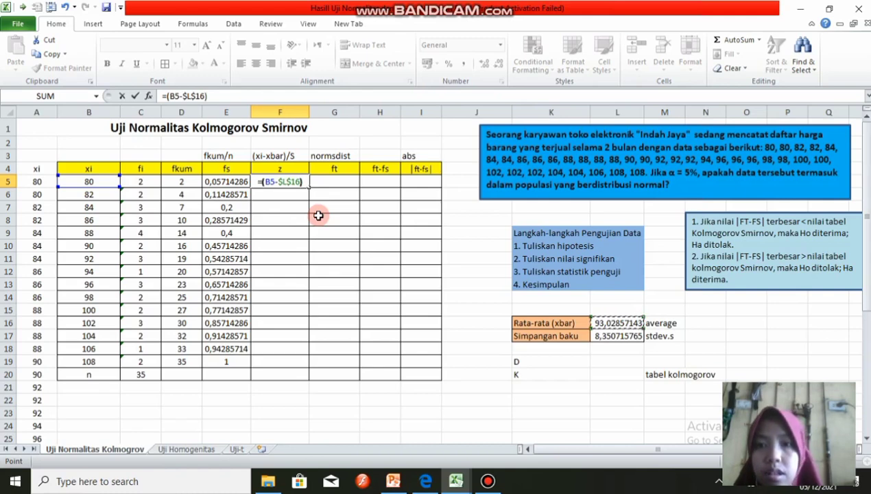
text(/)
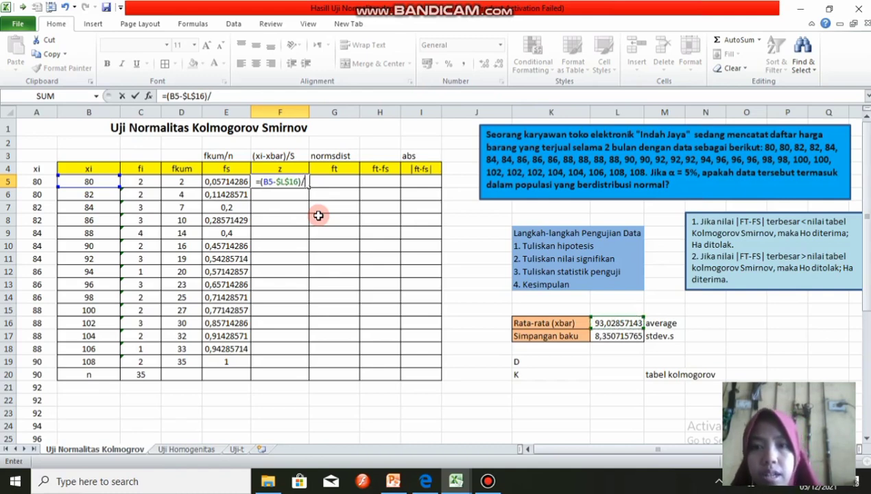
click(633, 335)
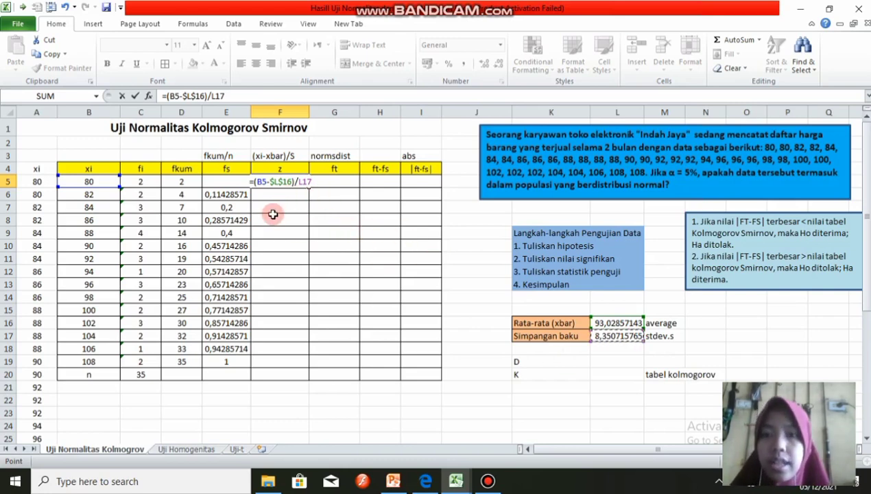
key(F4)
key(Return)
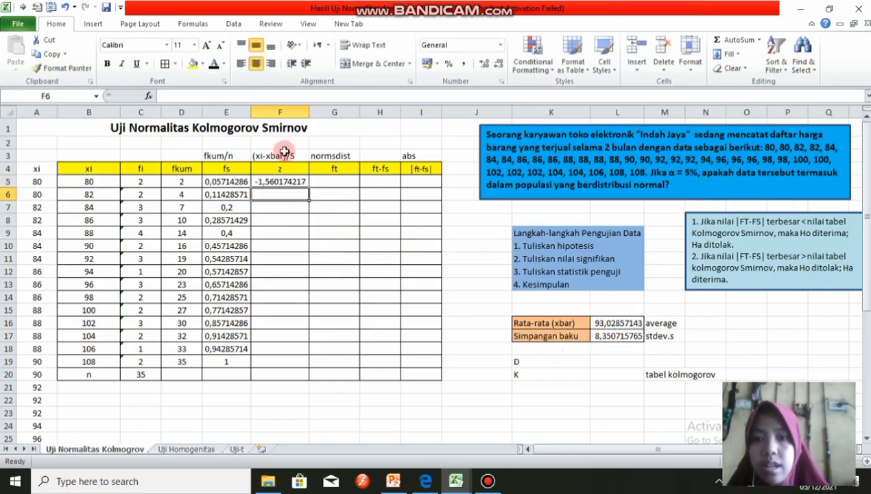
Fill the z formula from F5 down through F19.
click(284, 181)
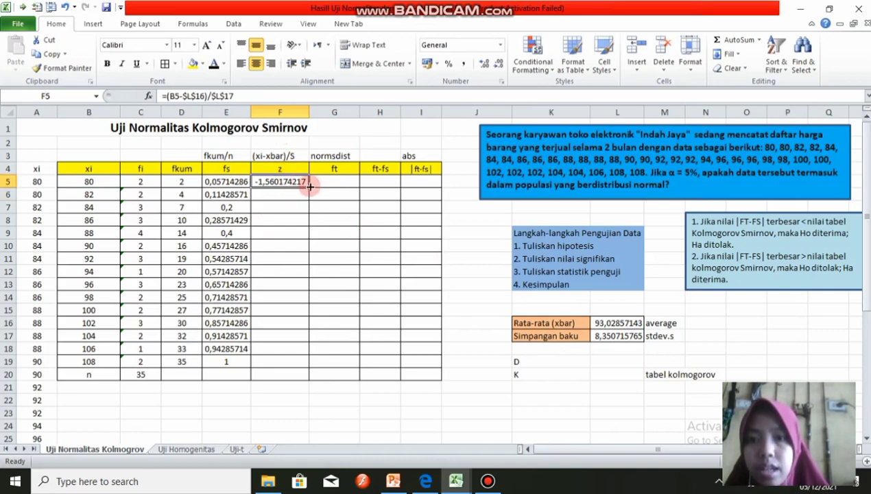
drag(310, 187, 308, 362)
click(339, 220)
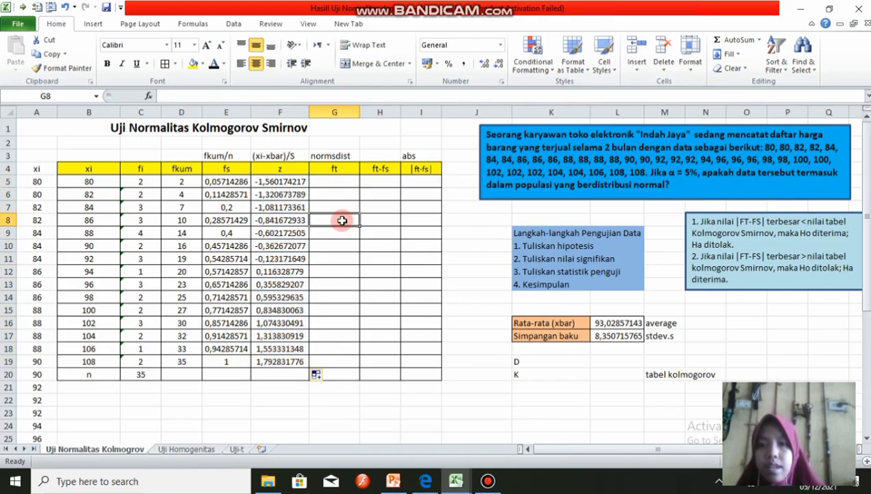
Compute the first ft value in G5 with =NORMSDIST(F5) and fill the formula down through G19.
click(352, 181)
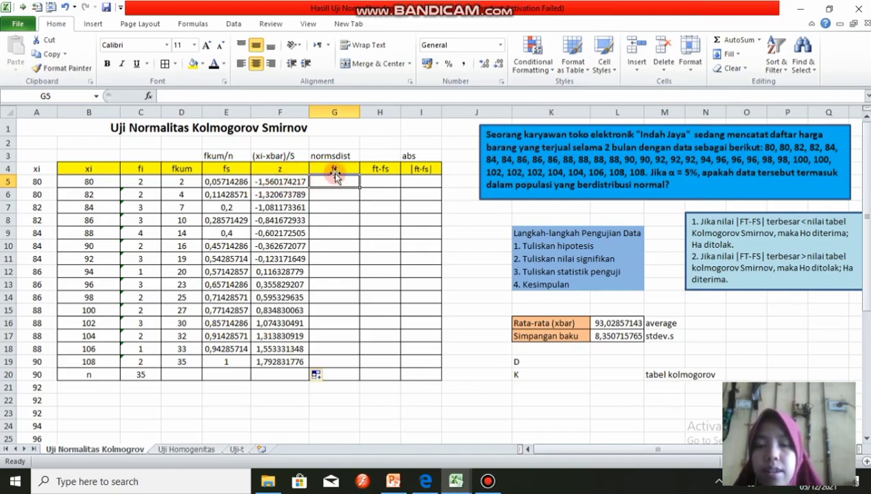
text(=)
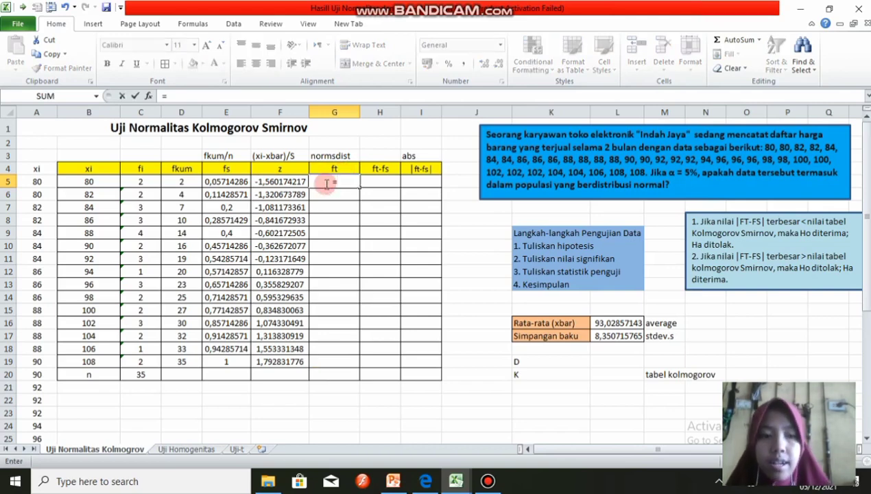
text(no)
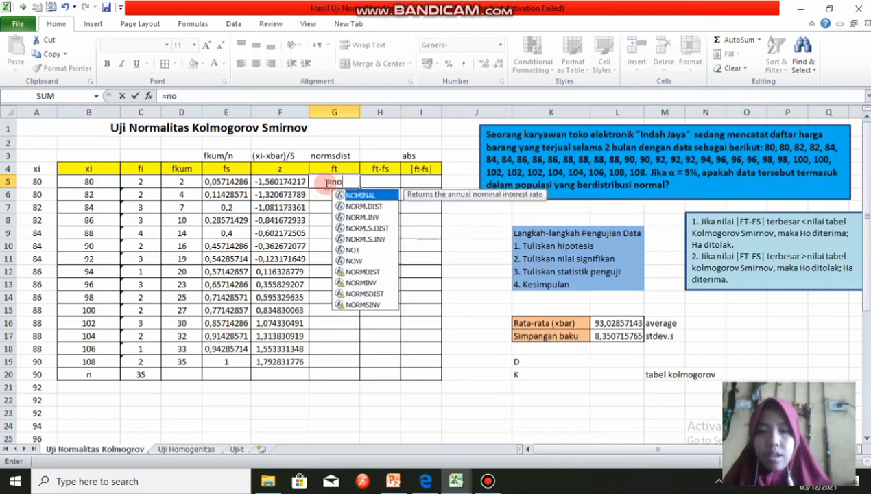
text(rmsdi)
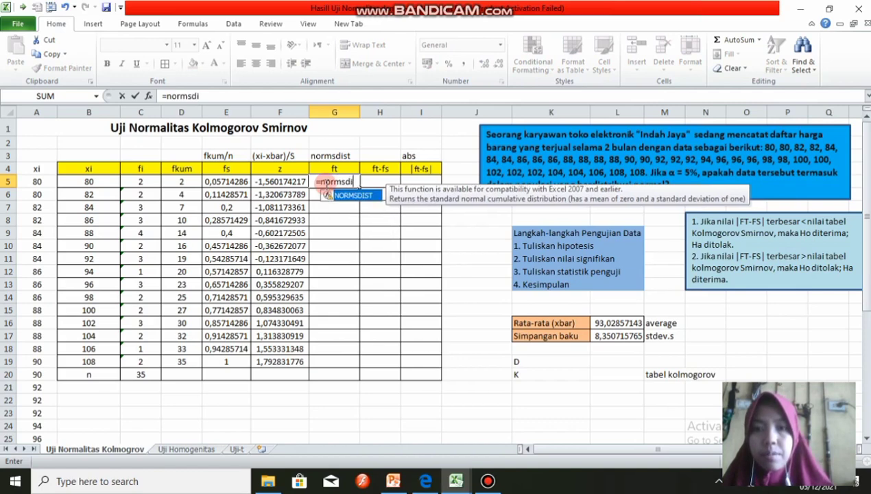
text(st)
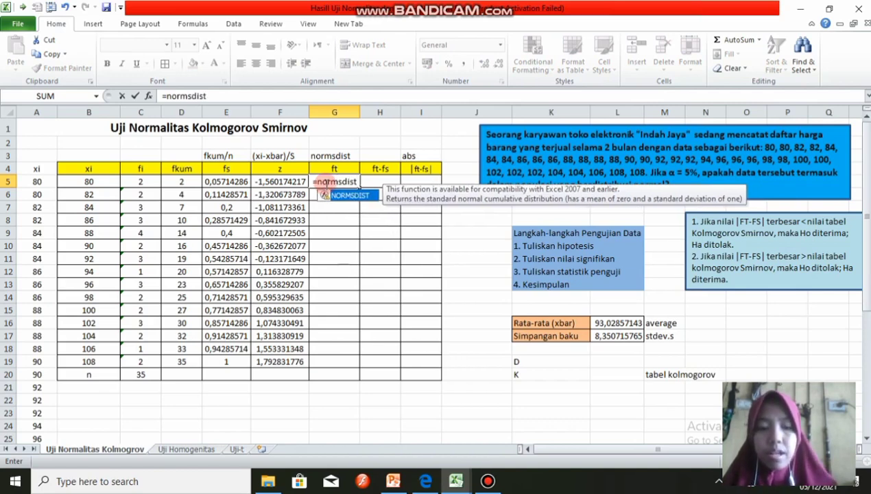
text(()
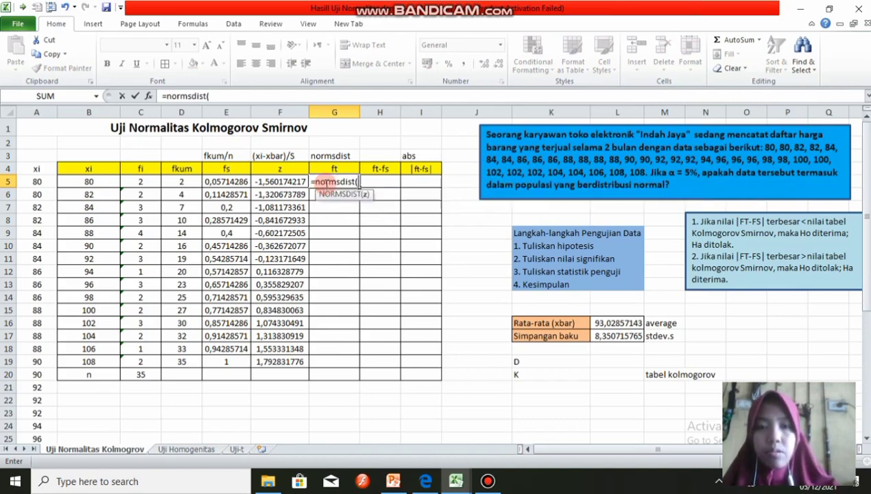
click(269, 184)
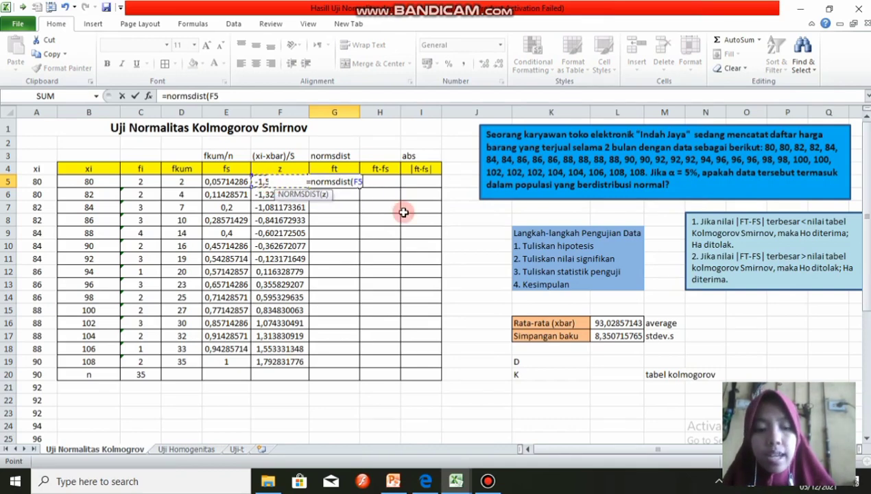
text())
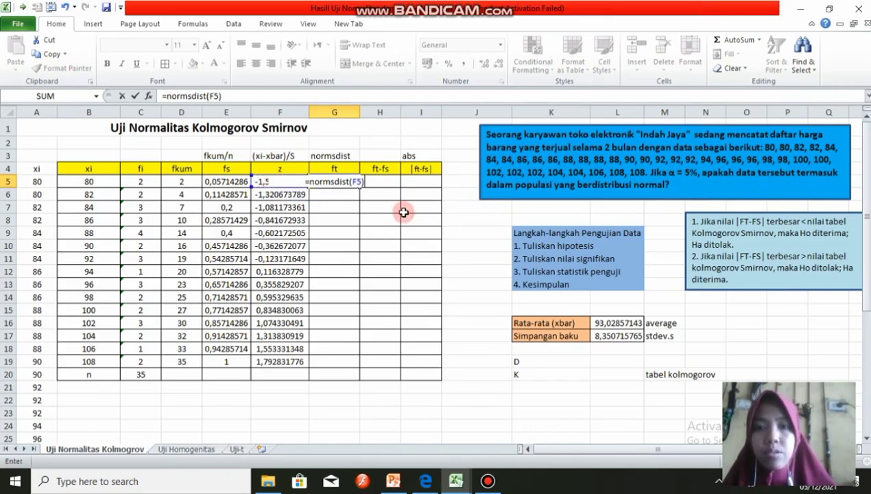
key(Return)
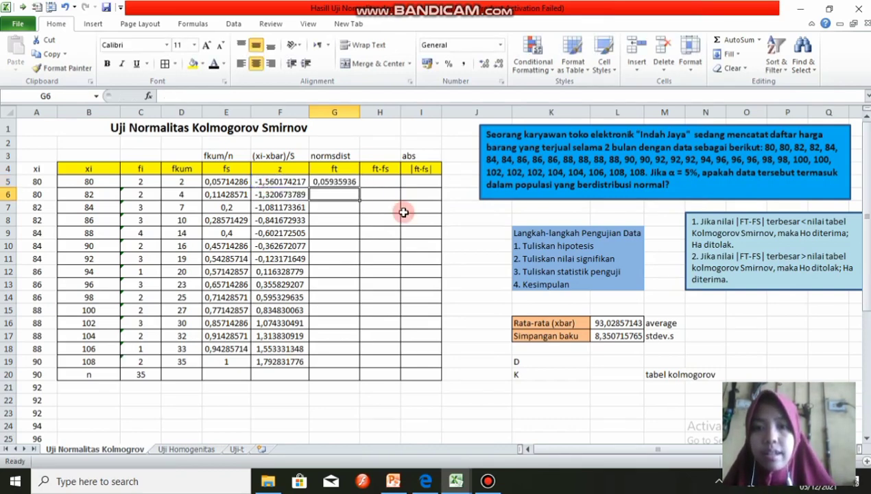
click(351, 182)
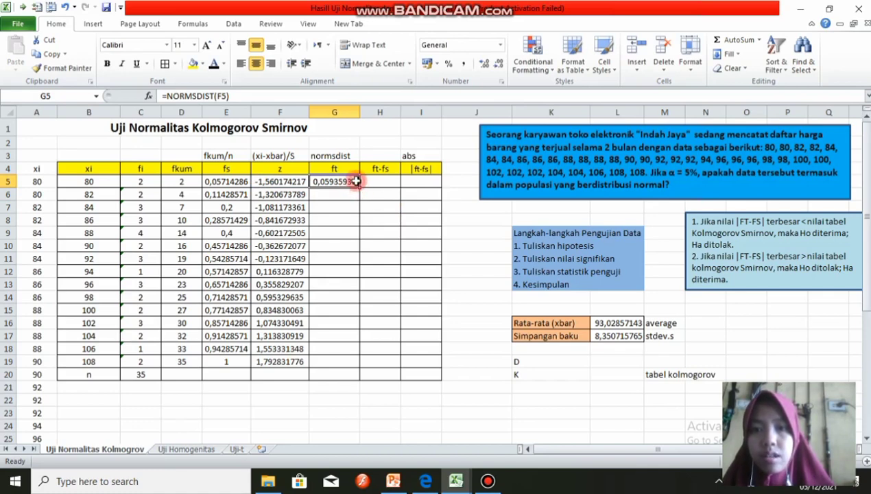
drag(358, 187, 360, 361)
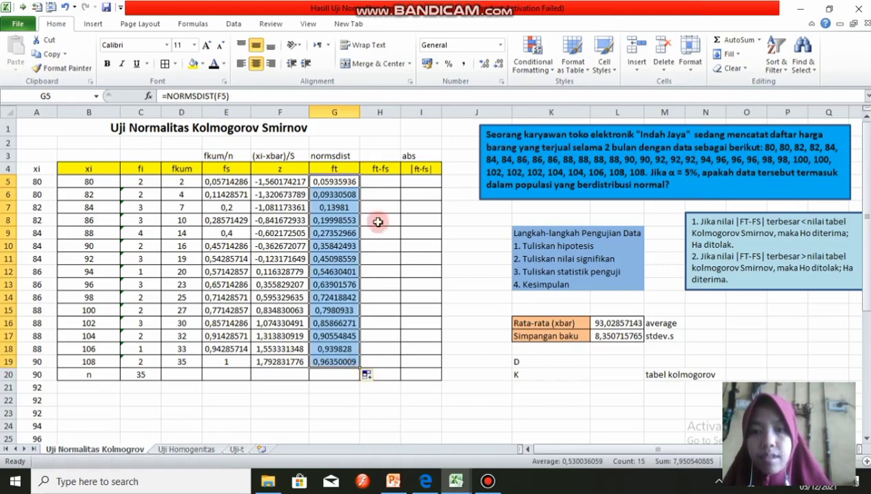
Compute the first ft-fs difference in H5 with =G5-E5 and fill the formula down through H19.
click(385, 185)
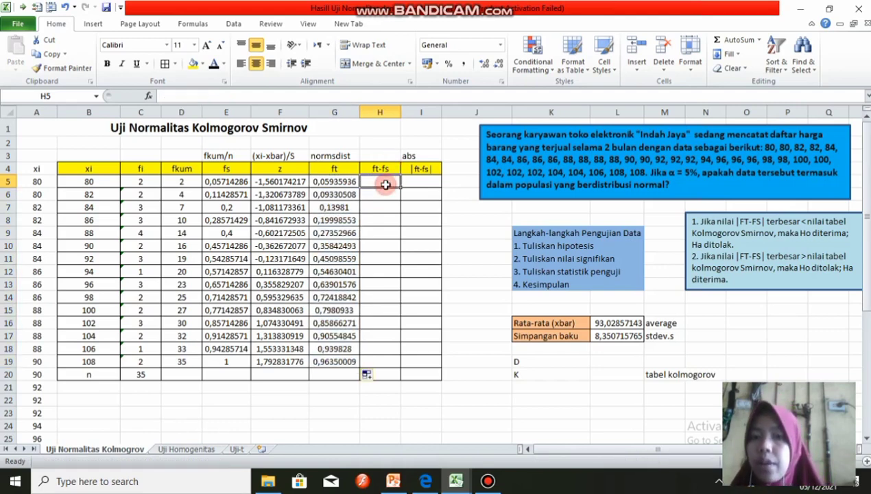
text(=)
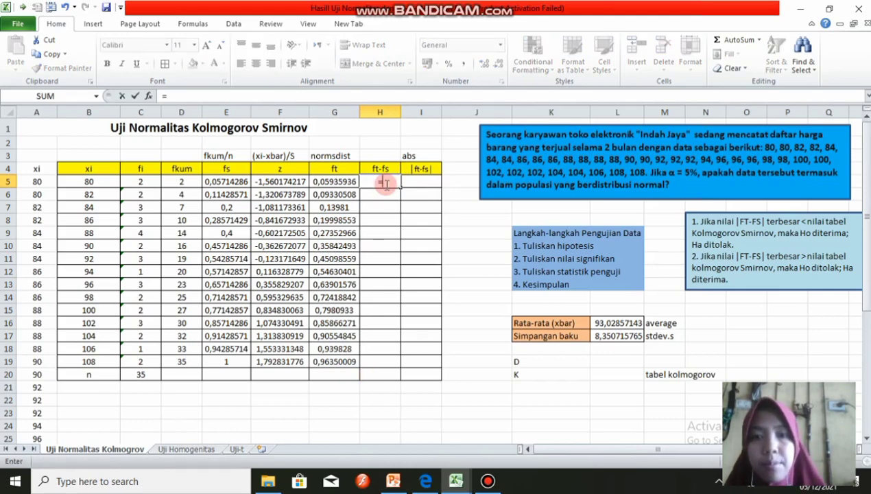
click(333, 184)
text(-)
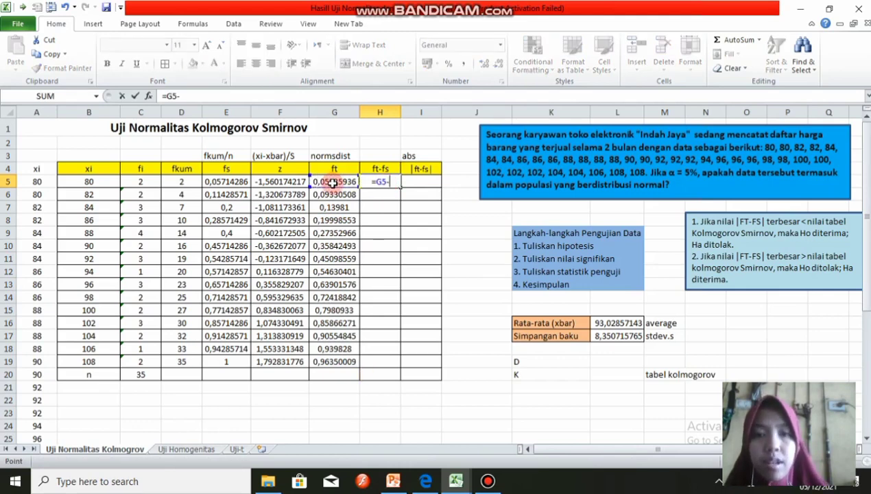
click(226, 182)
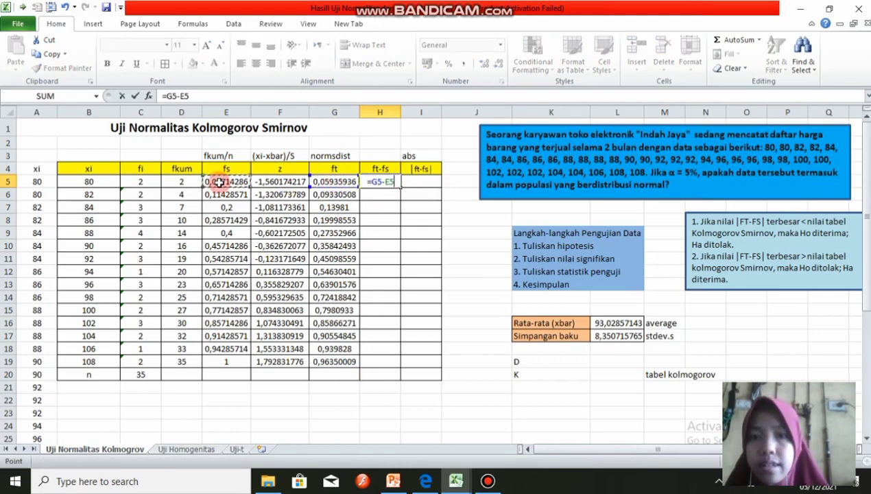
key(Return)
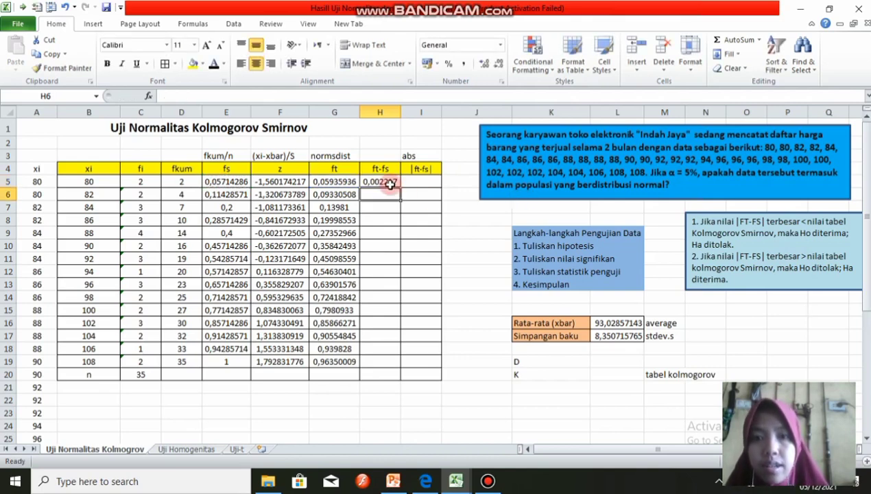
click(389, 184)
drag(400, 188, 398, 364)
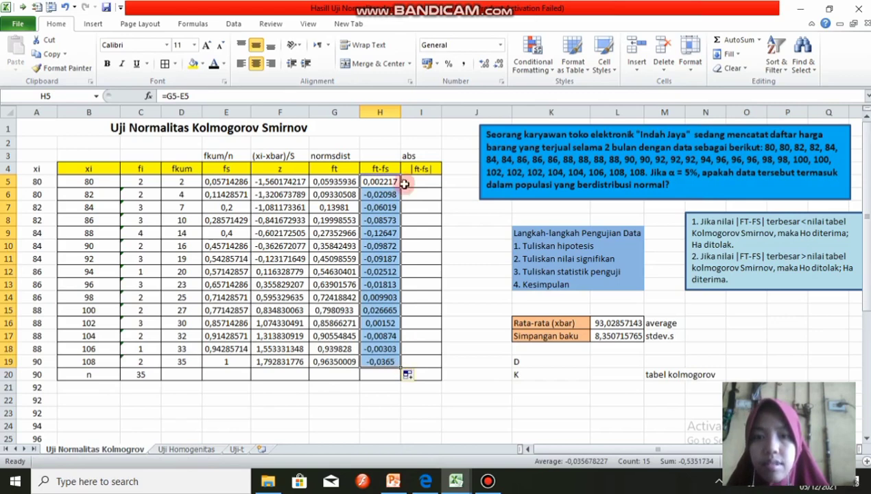
Compute the first |ft-fs| absolute value in I5 with =ABS(H5) and fill the formula down through I19.
click(435, 186)
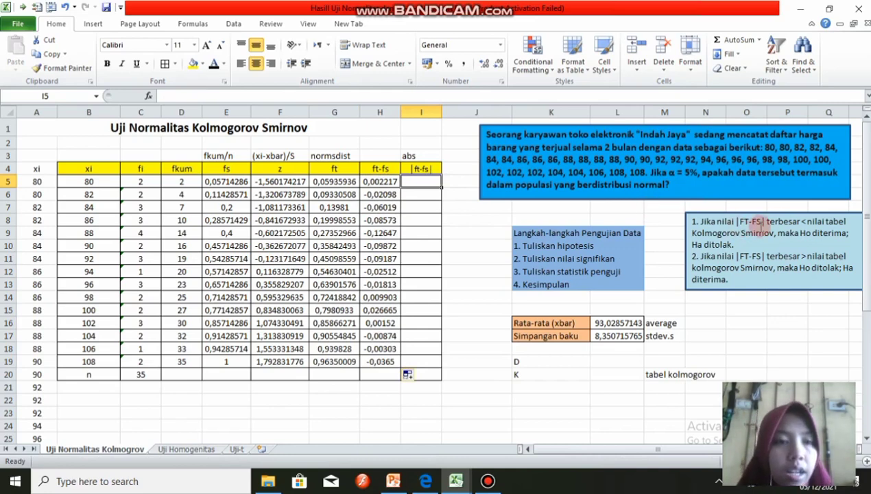
drag(629, 450, 706, 451)
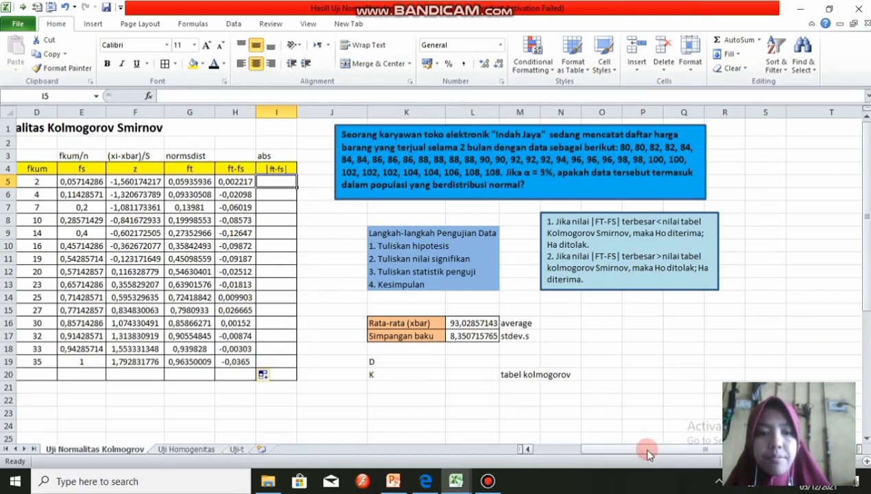
drag(648, 454, 587, 440)
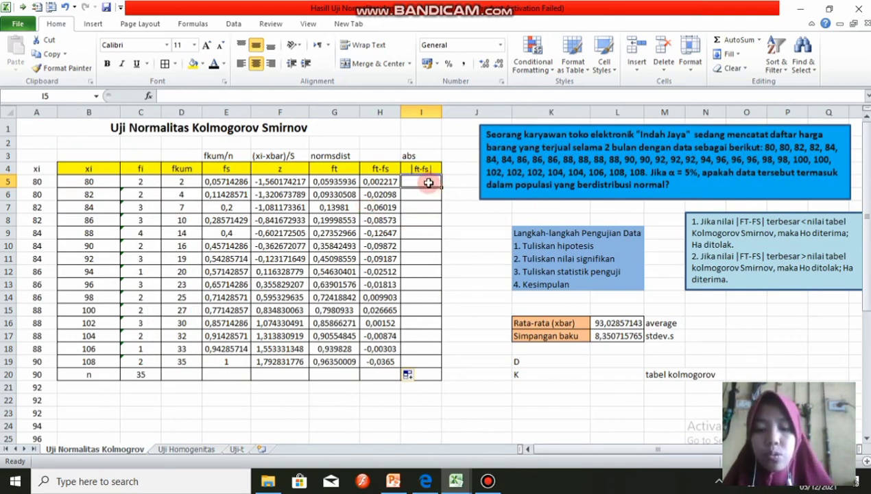
text(abs)
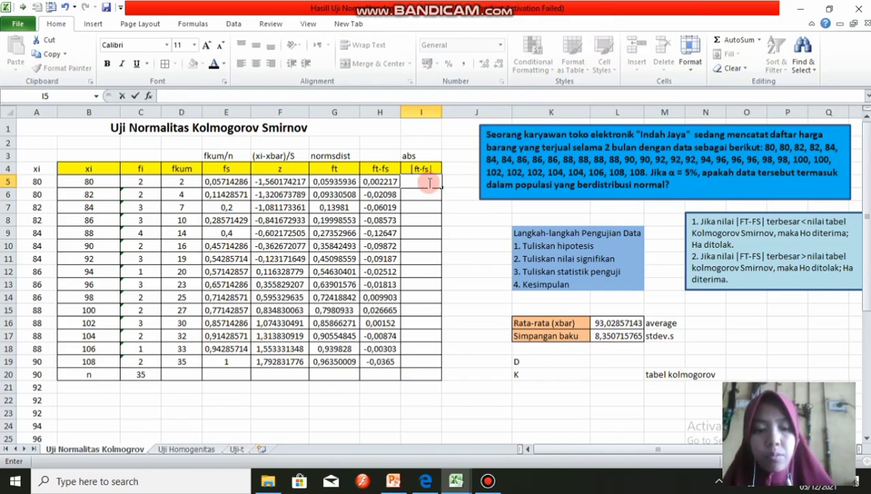
text(=abs)
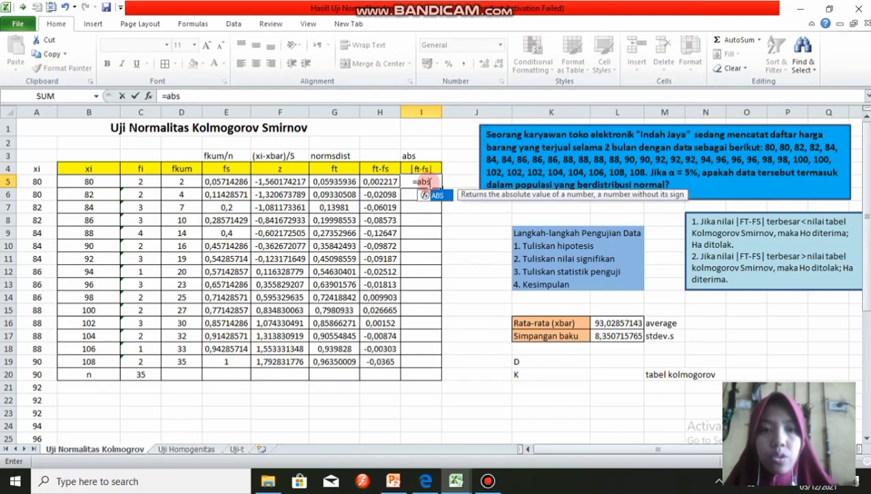
text(()
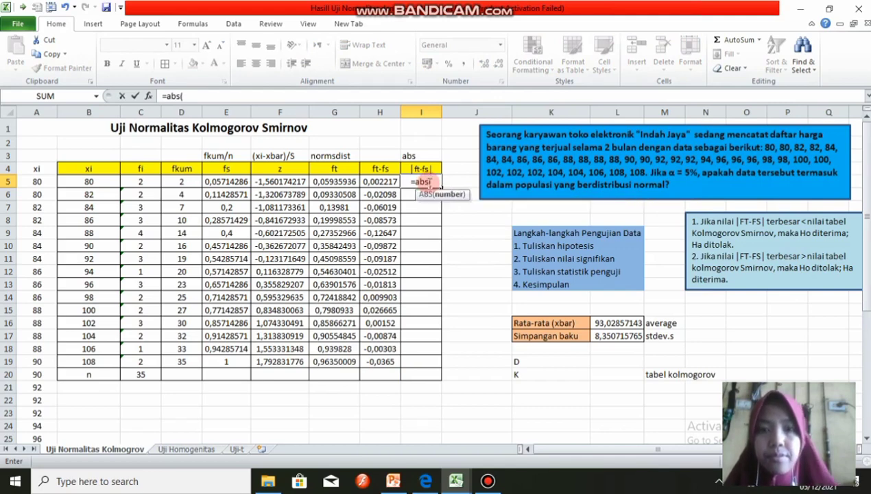
click(383, 182)
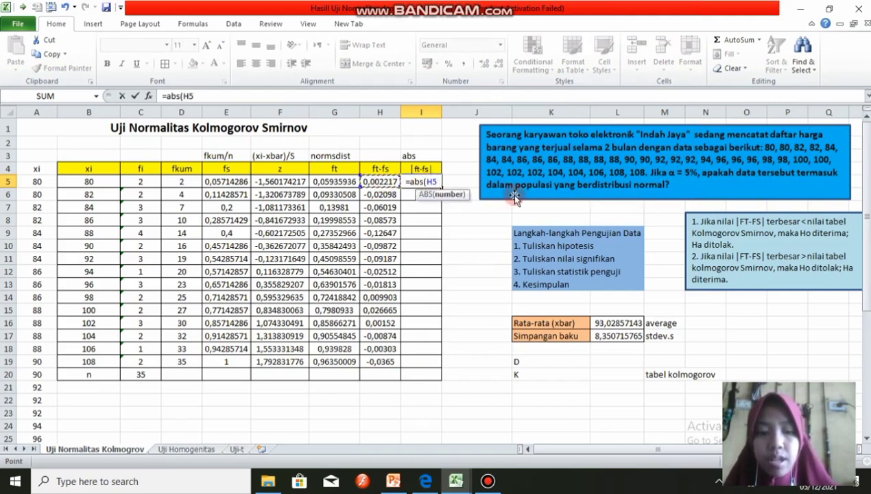
text())
key(Return)
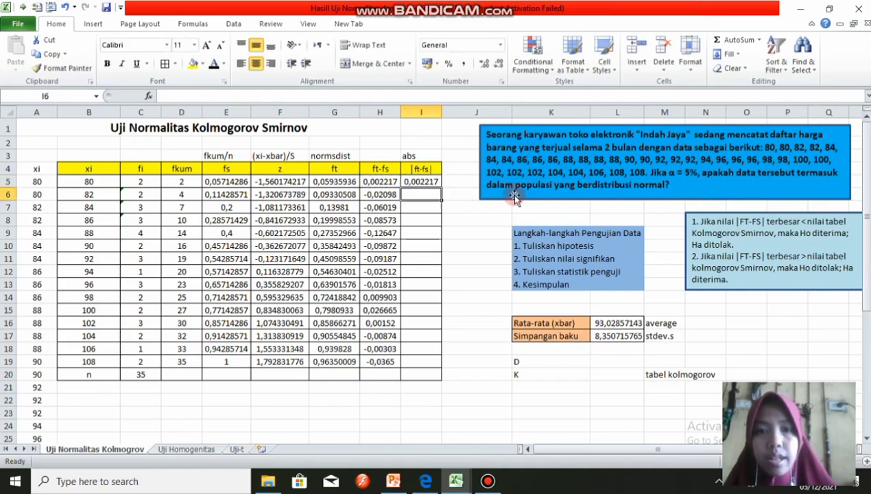
click(426, 179)
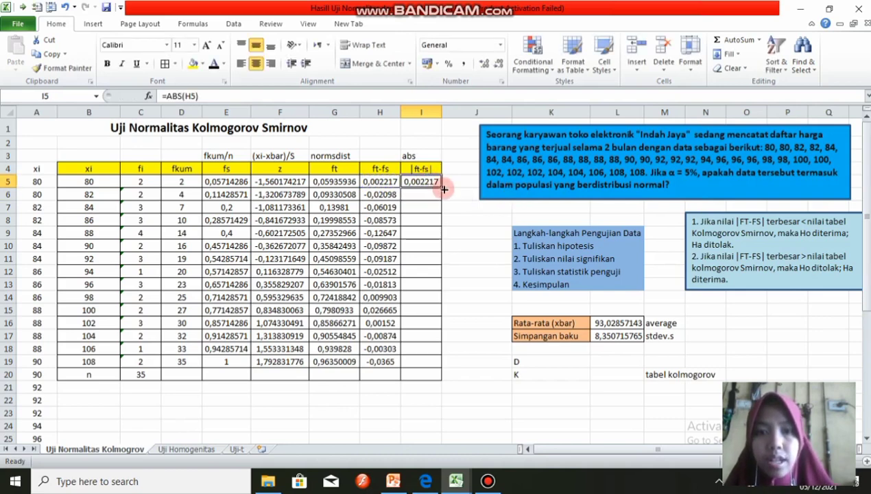
drag(442, 188, 440, 362)
click(474, 327)
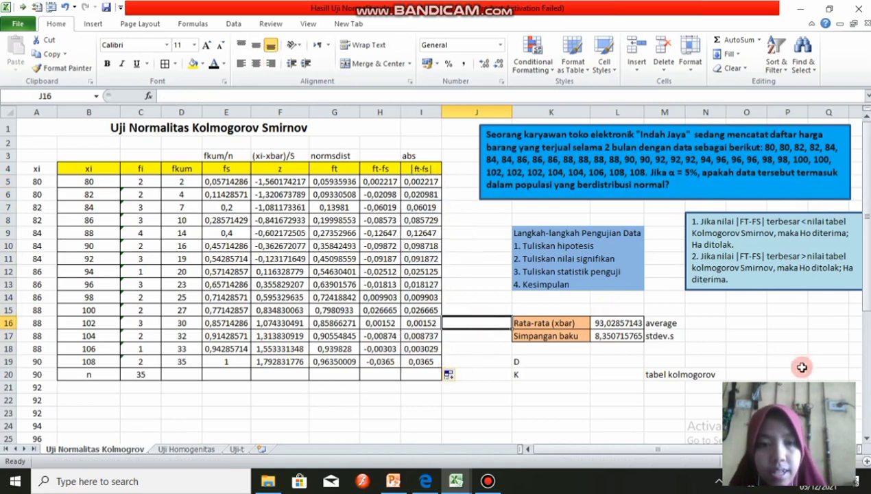
Compute the D statistic in L19 as the MAX of the |ft-fs| values in I5:I19.
mouse_move(867, 286)
mouse_down()
mouse_move(867, 294)
mouse_move(864, 282)
mouse_up()
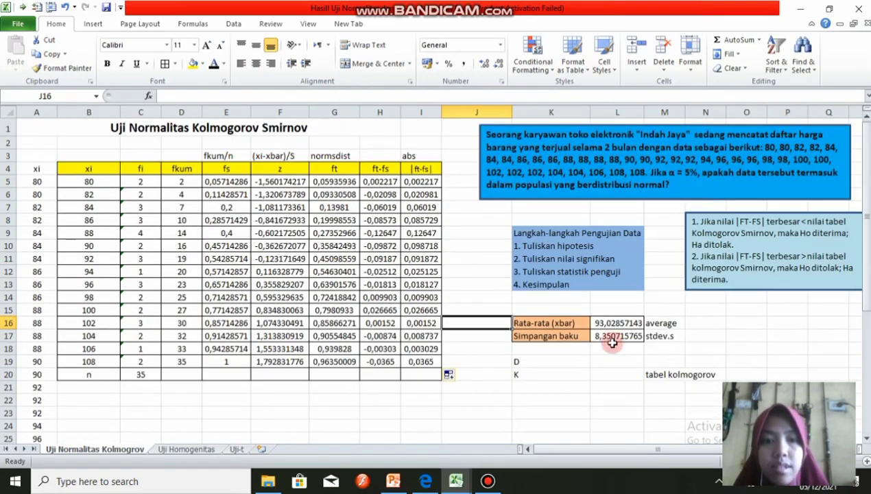
click(597, 357)
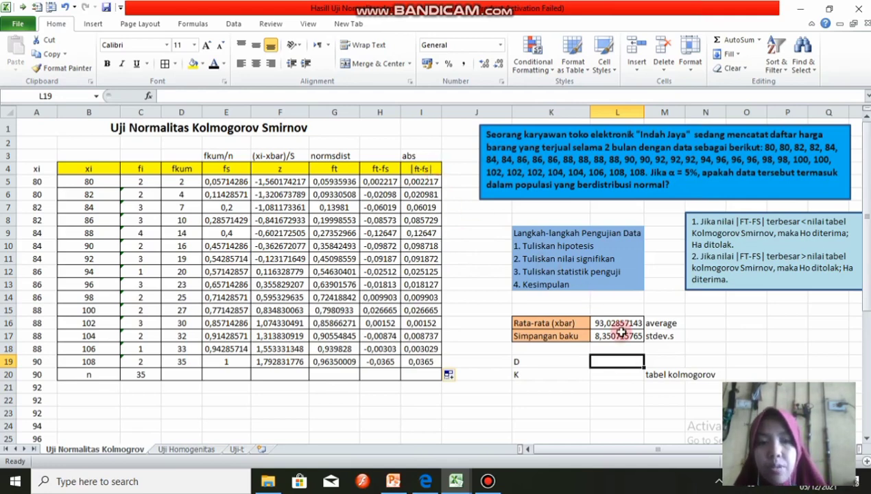
text(=ma)
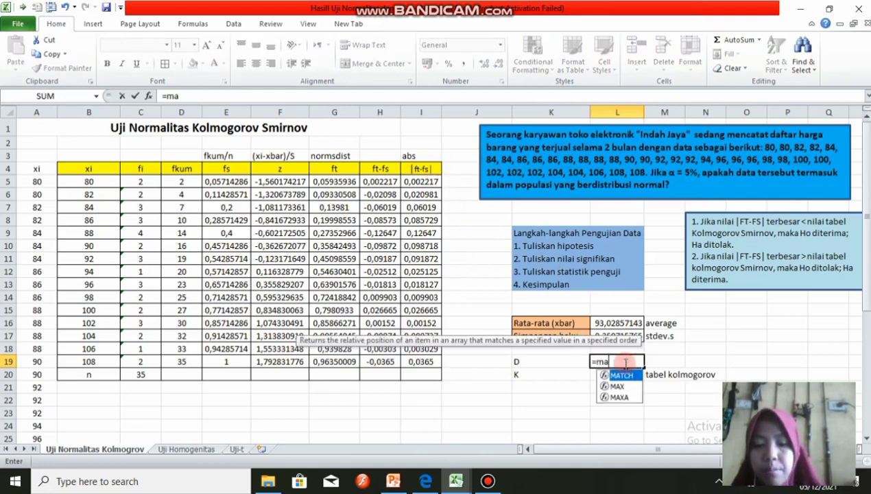
text(x()
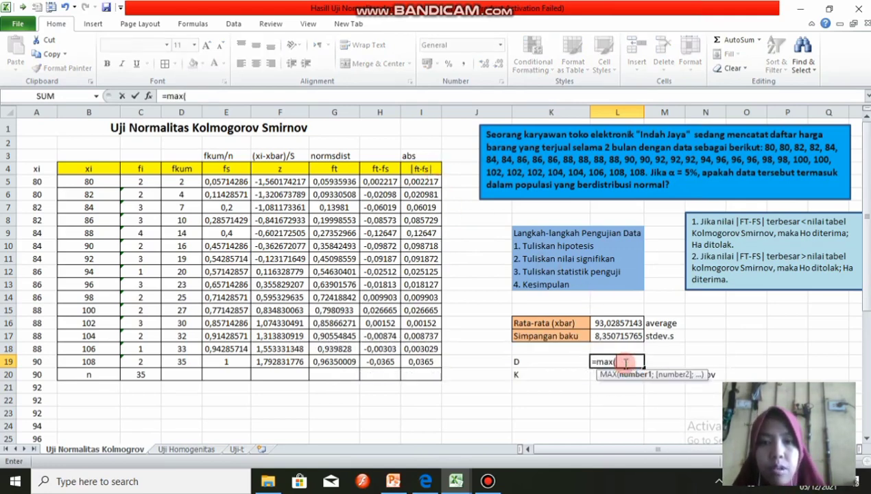
drag(408, 182, 415, 362)
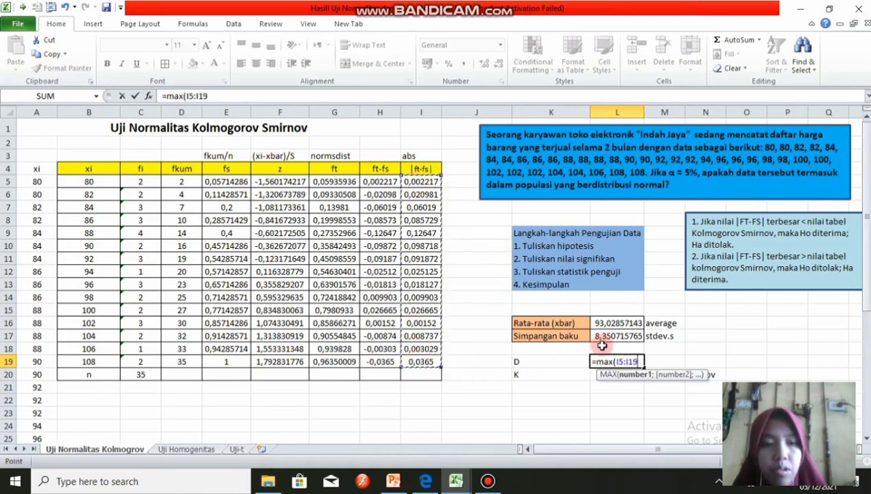
key(Return)
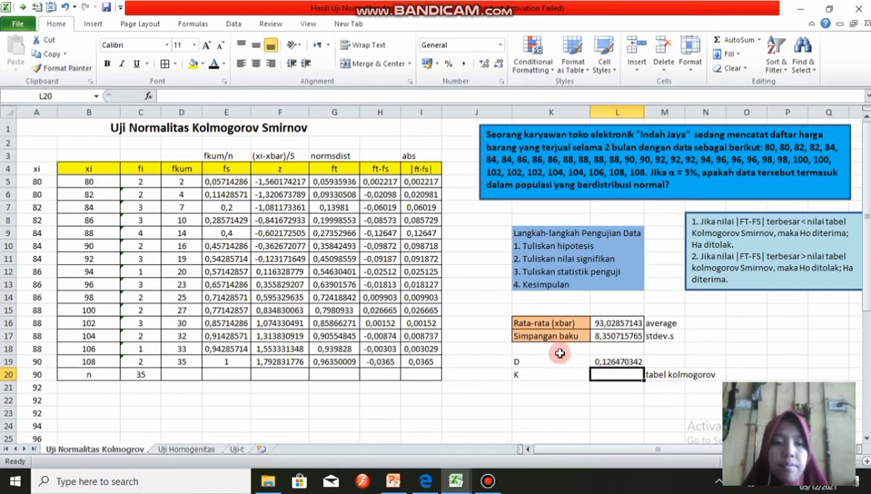
Switch to the Tabel-Kolmogorov-Smirnov PDF in Edge and look up the critical value for N = 35 at significance 0,05.
mouse_move(428, 475)
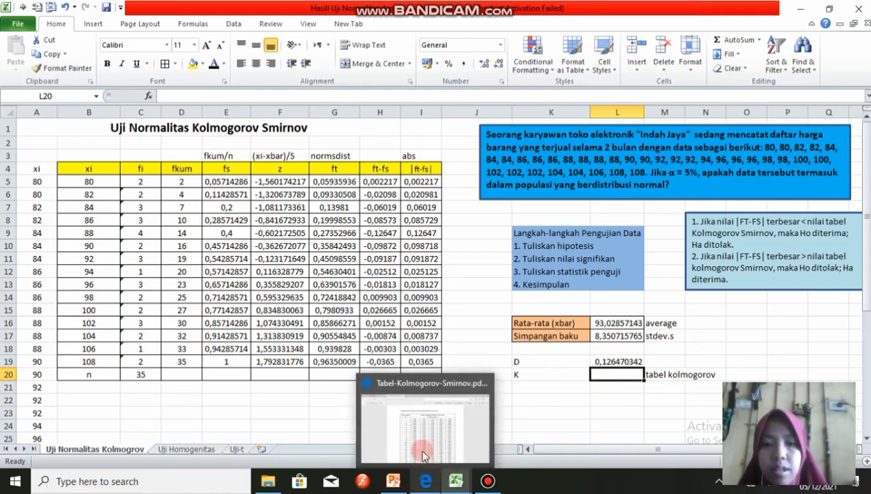
click(424, 451)
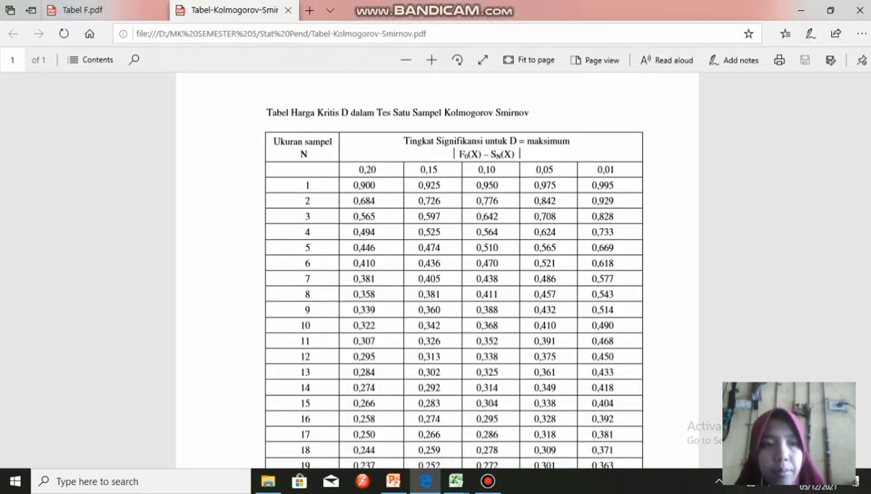
drag(868, 188, 840, 219)
click(545, 169)
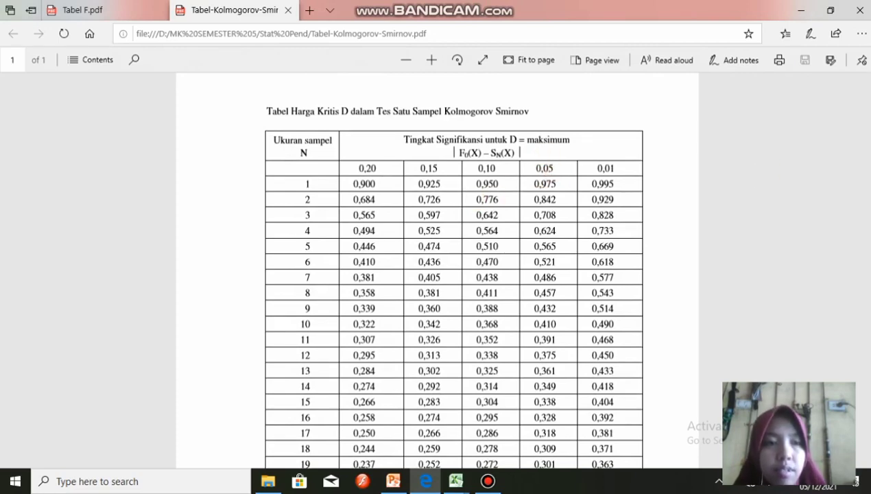
drag(868, 182, 868, 215)
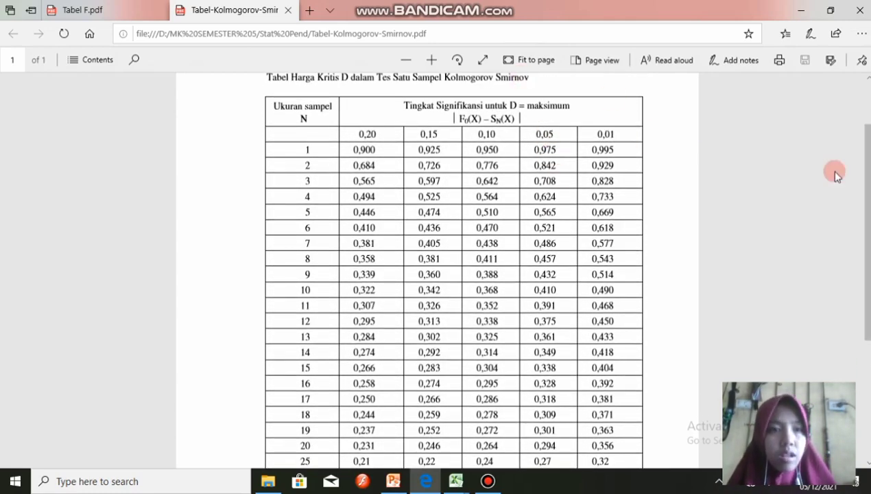
drag(868, 180, 868, 296)
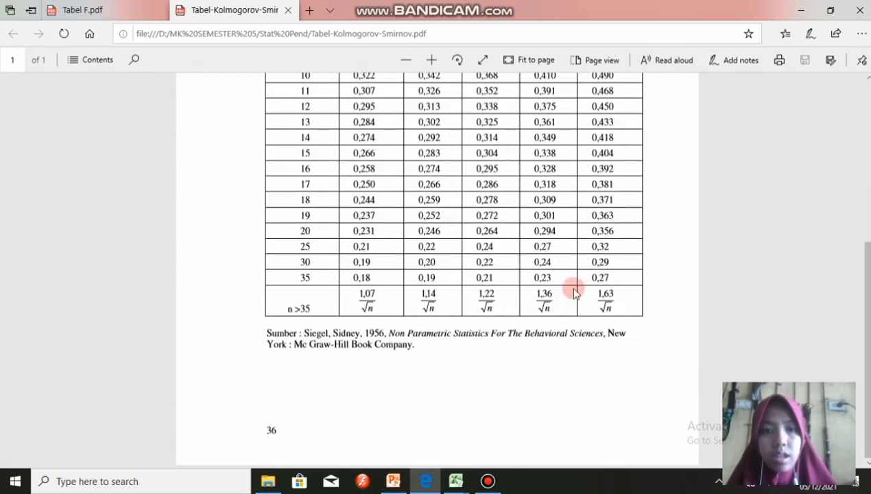
drag(533, 277, 564, 277)
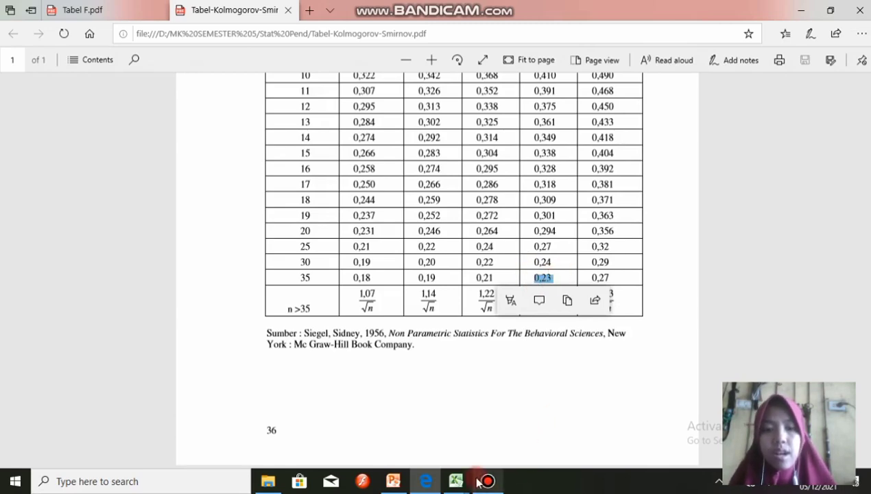
Return to the Hasill Uji Normalitas dan Uji-t workbook in Excel and enter 0,23 as the K value in L20.
mouse_move(456, 480)
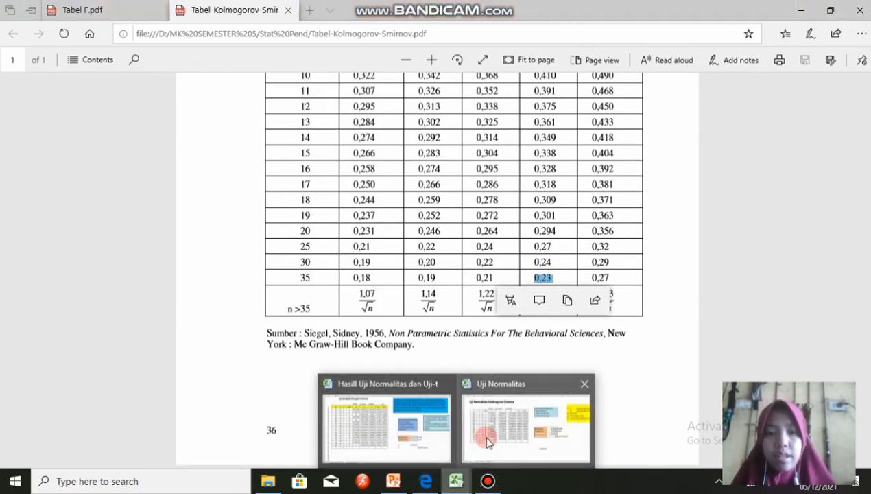
mouse_move(415, 439)
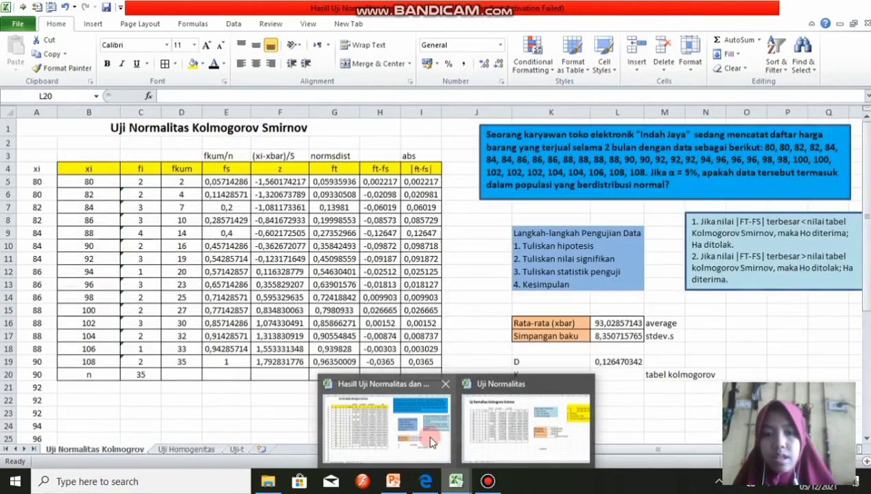
click(429, 439)
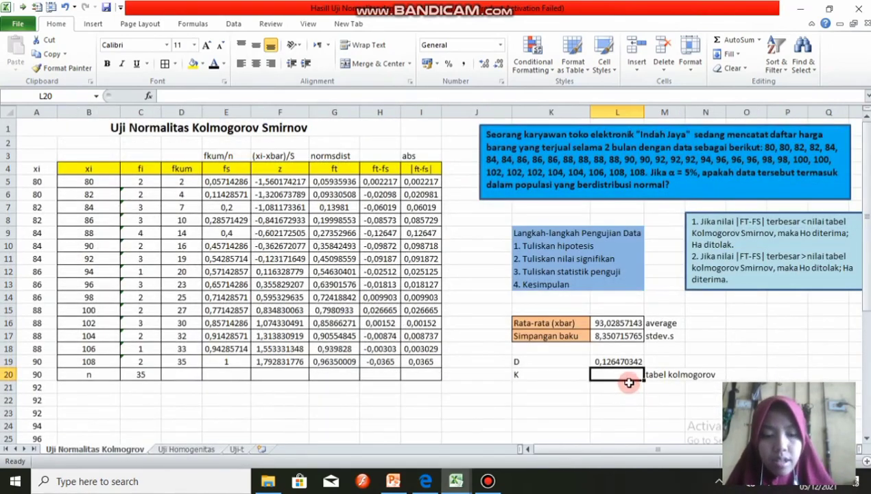
click(428, 482)
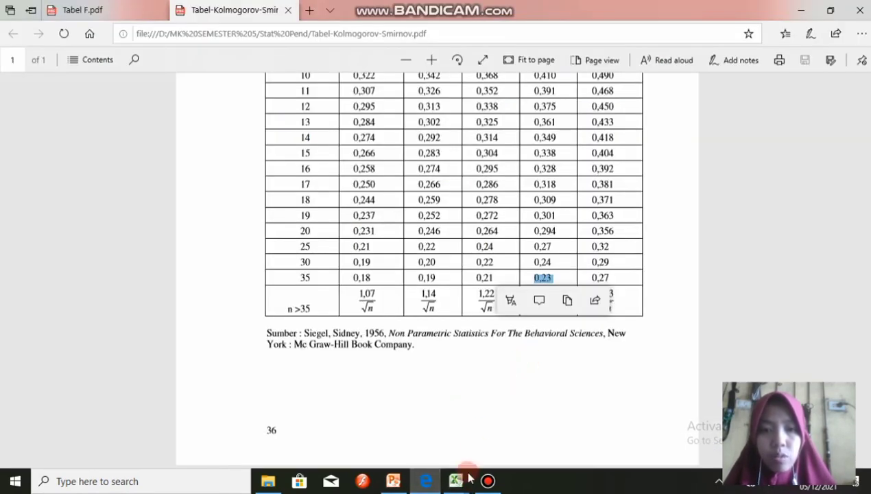
mouse_move(465, 480)
click(451, 445)
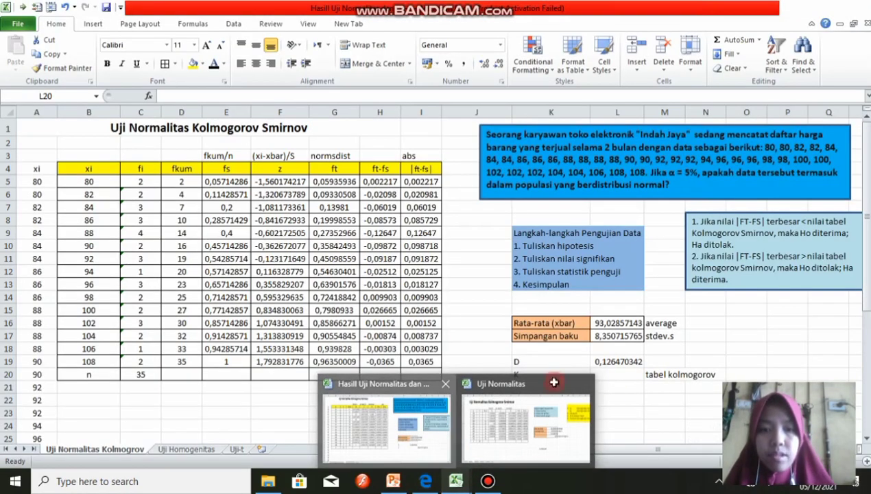
text(0)
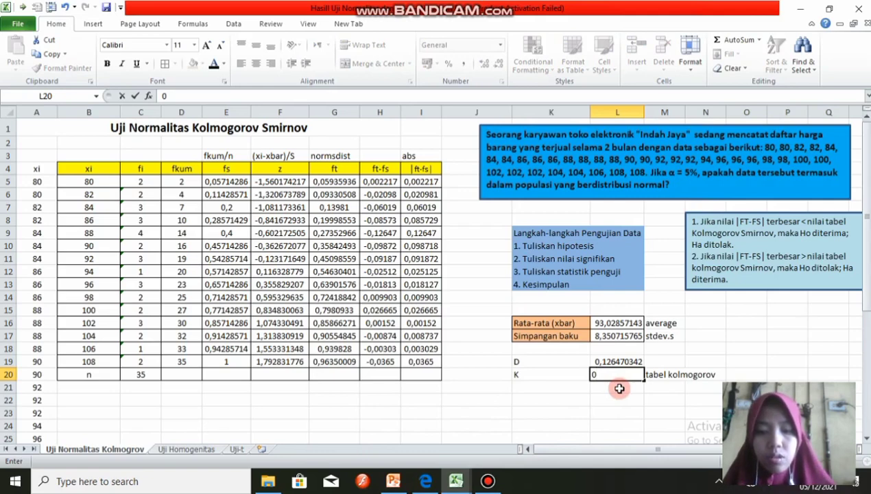
text(,23)
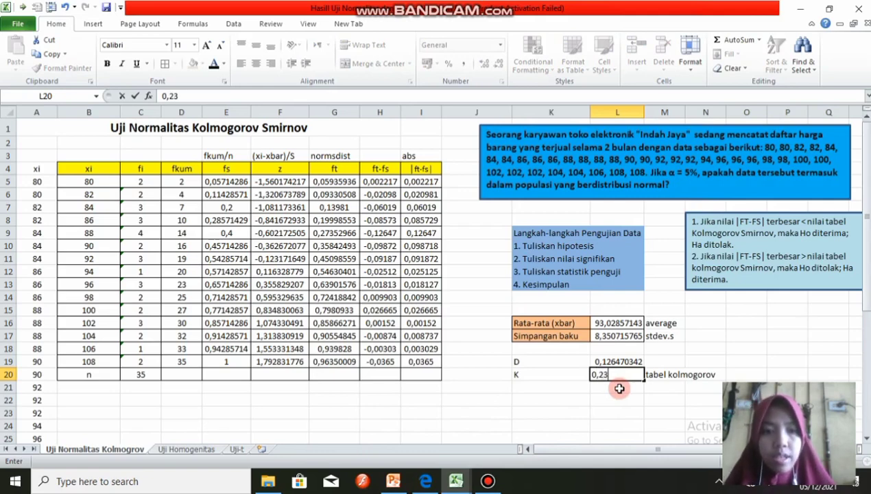
click(656, 387)
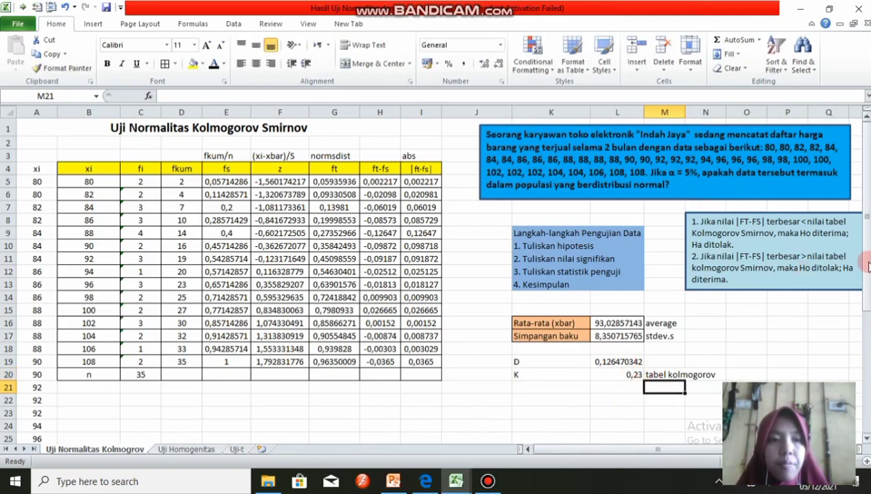
Enter the heading "1) hipotesis:" in C23 and the null hypothesis "Ho : data harga barang berdistribusi normal" in E23.
drag(868, 271, 868, 274)
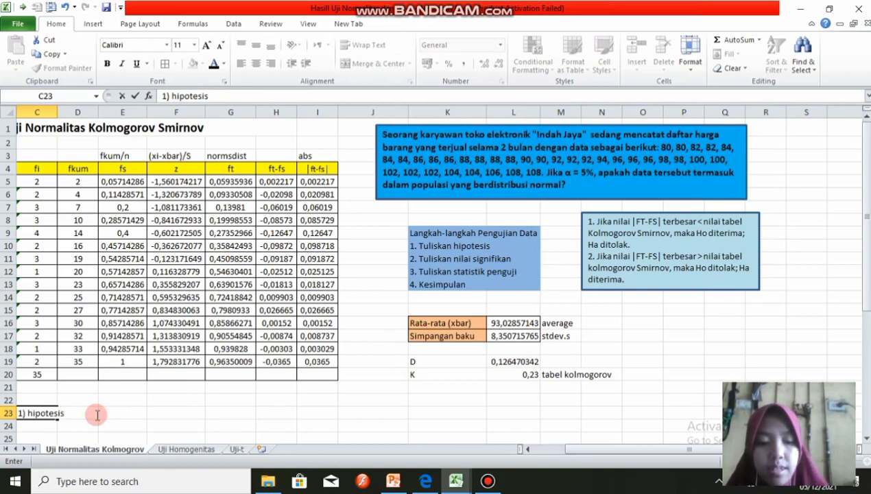
click(124, 412)
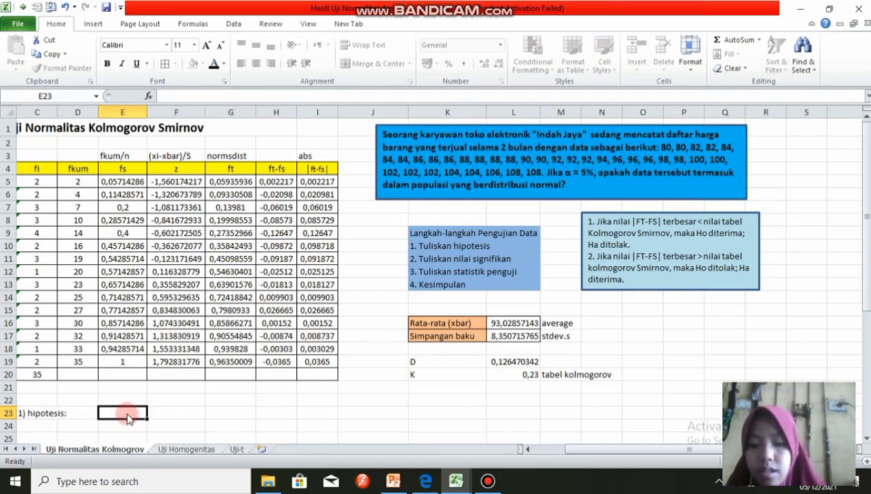
text(Ho : data)
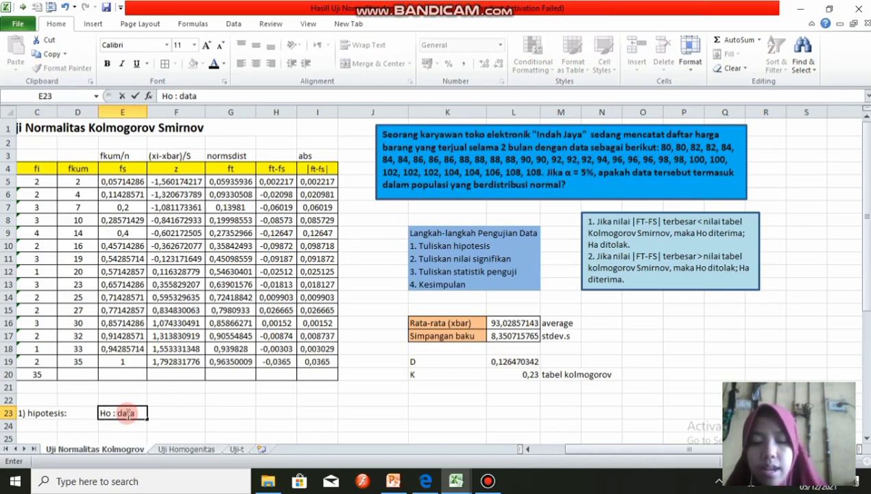
text(harga ba)
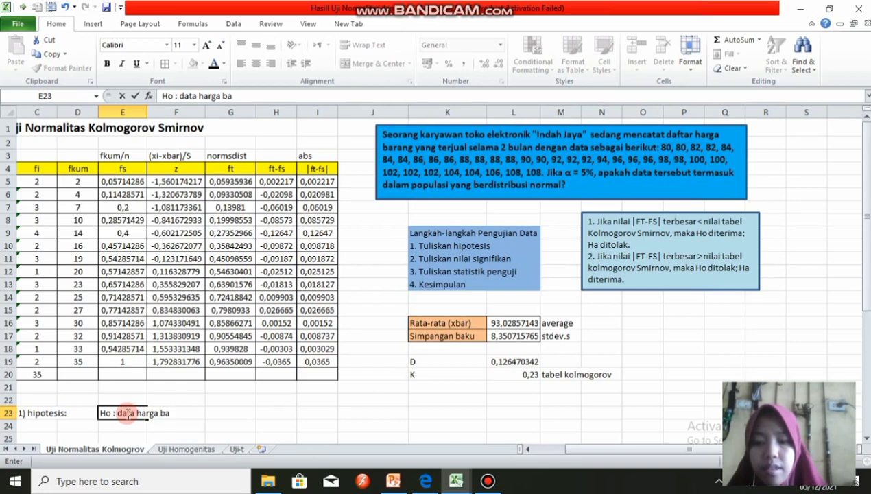
text(rang)
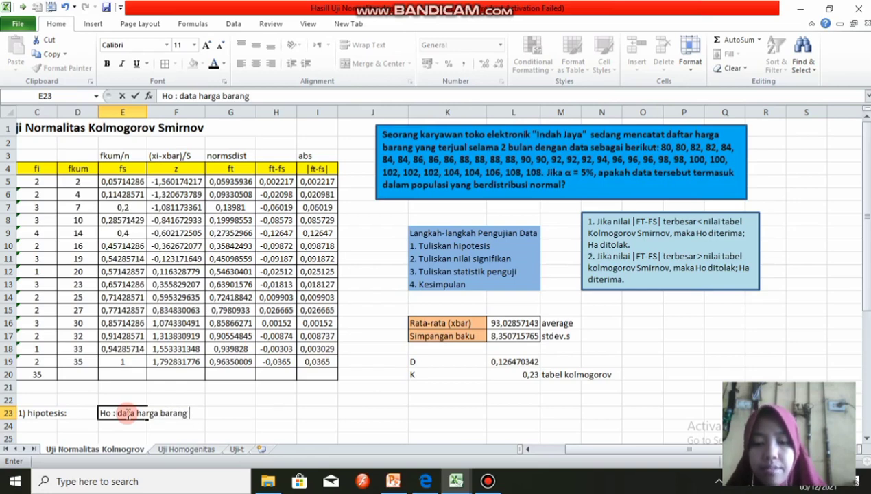
text( der)
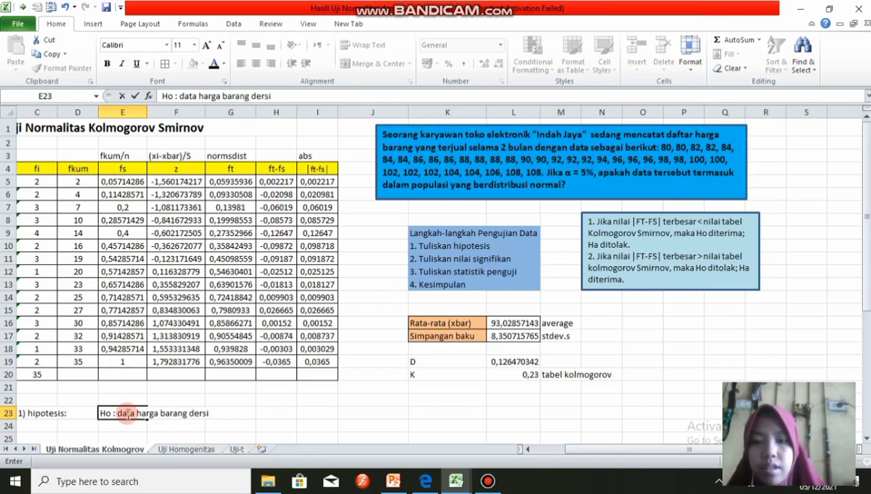
text(ber)
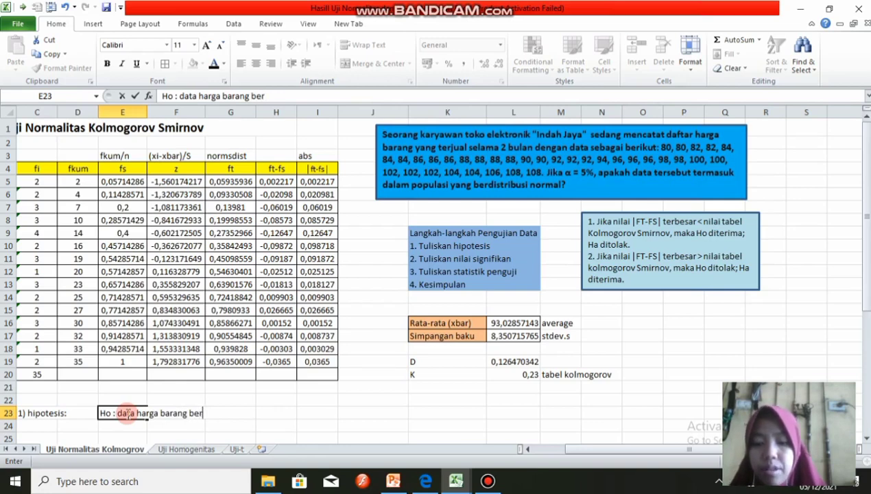
text(distrib)
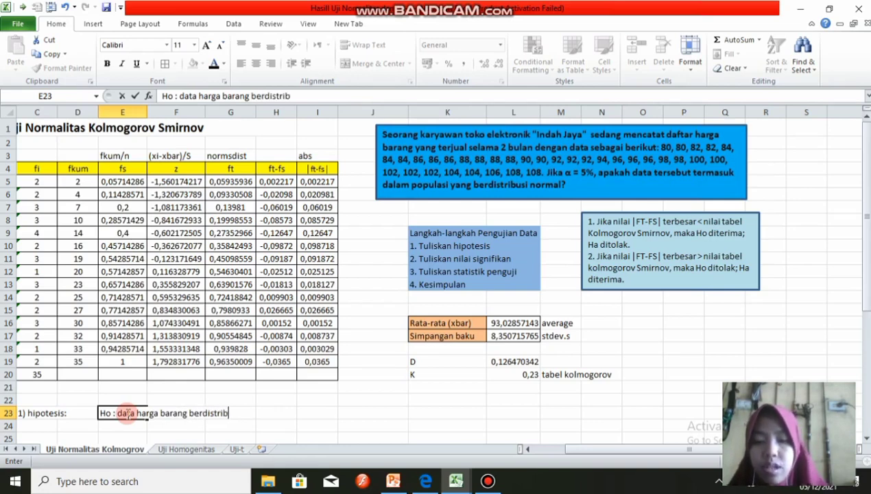
text(usi norm)
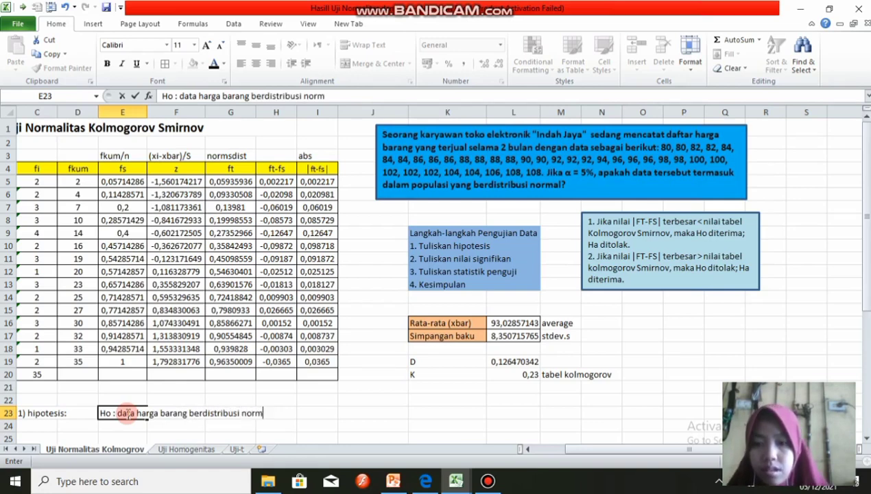
text(al)
key(Return)
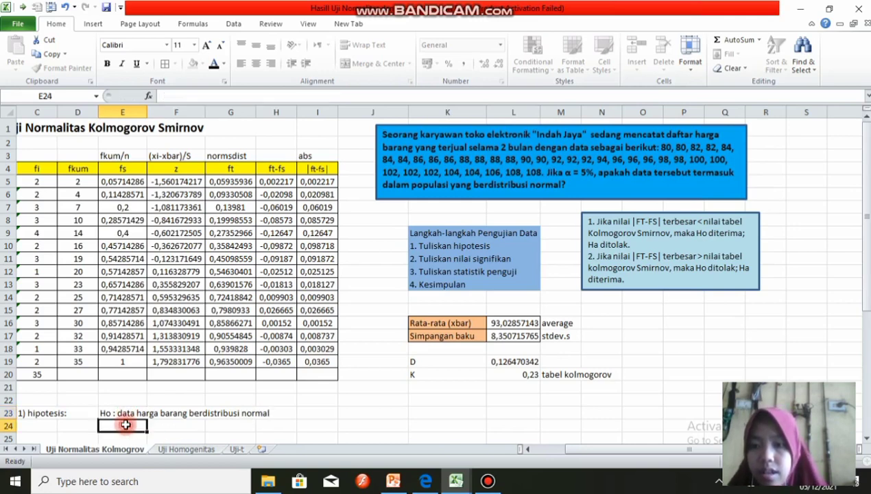
Enter the alternative hypothesis "Ha : data harga barnag yang berdistribusi tidak normal" in E24.
text(Ha)
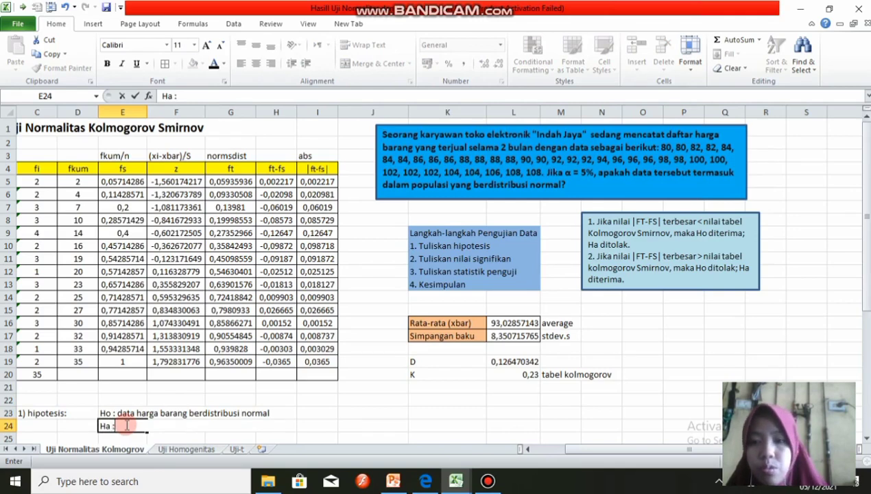
text( : data)
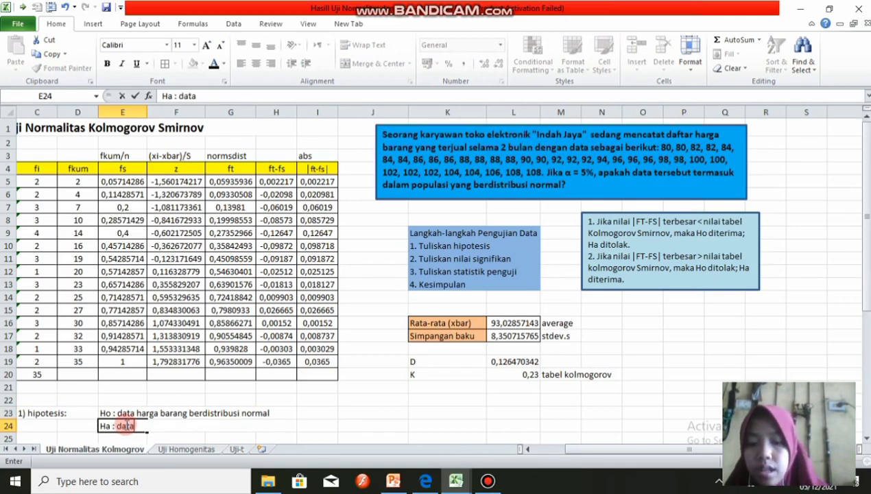
text( harga barnag )
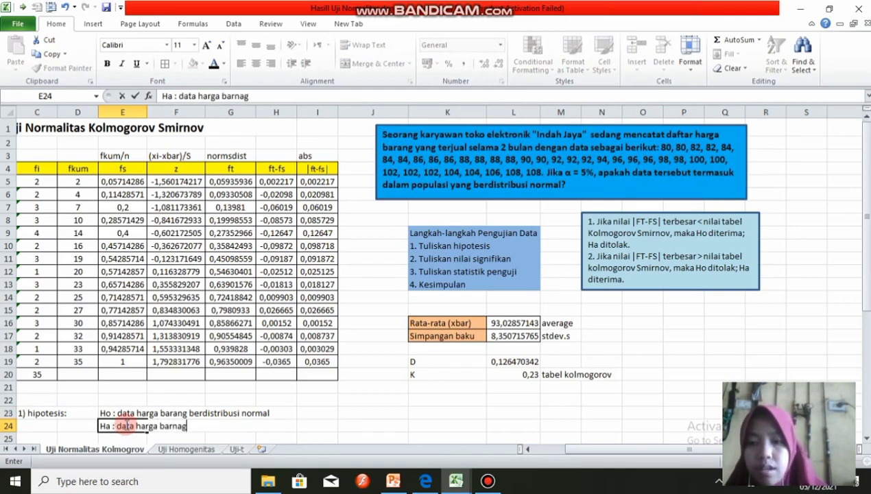
text(yang berdis)
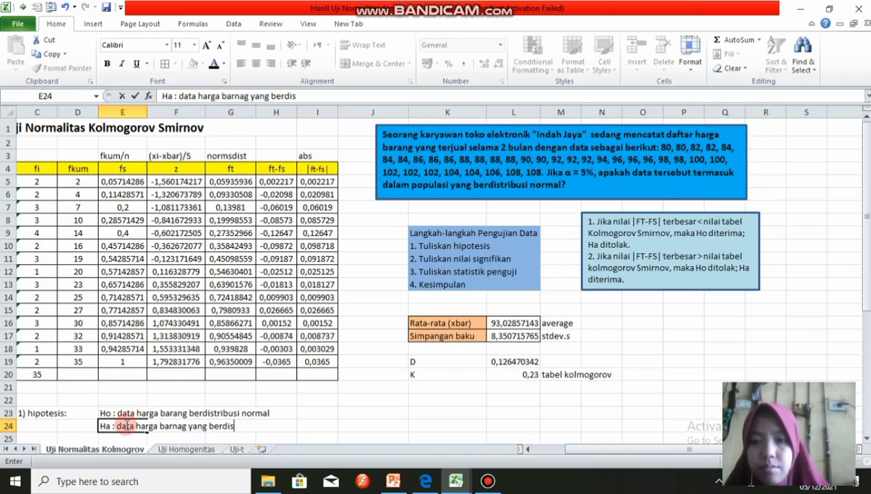
text(tribusi)
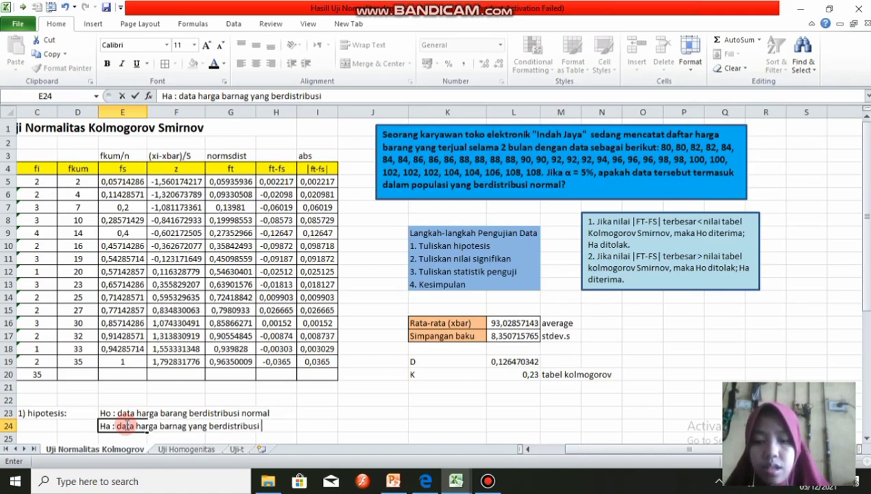
text( tidak no)
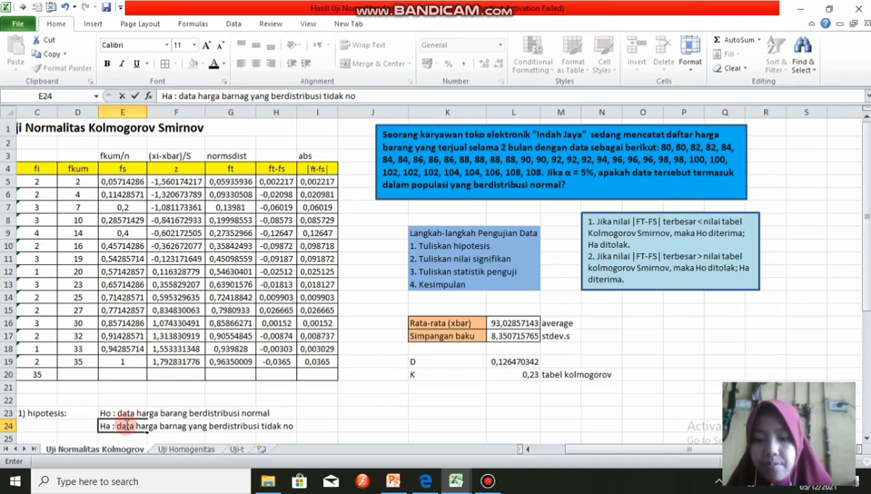
text(rmal)
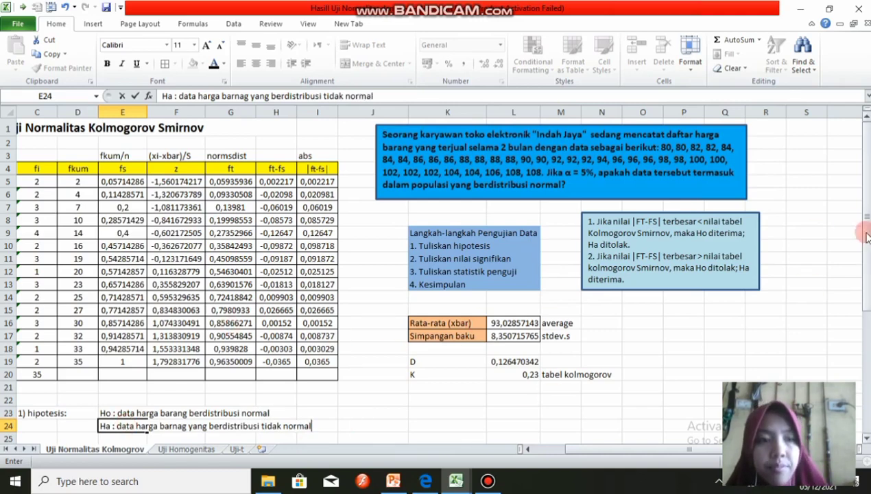
mouse_move(866, 227)
mouse_down()
mouse_move(866, 237)
mouse_move(866, 229)
mouse_up()
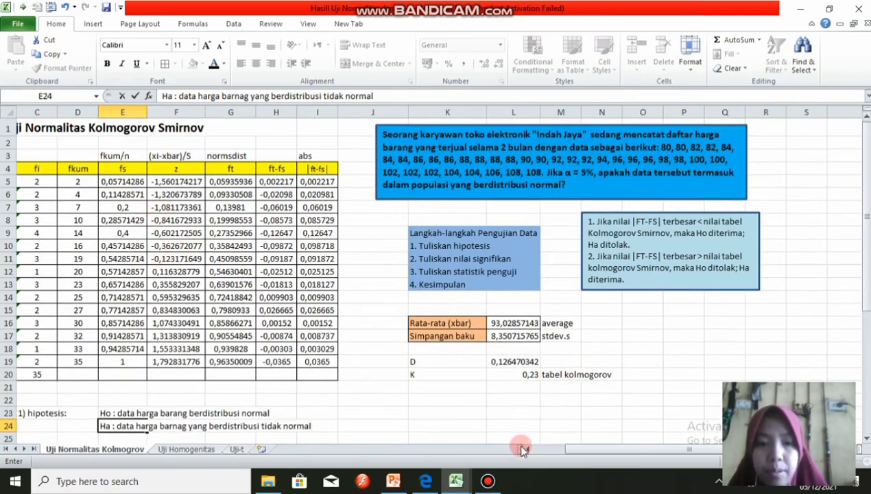
drag(587, 446, 553, 448)
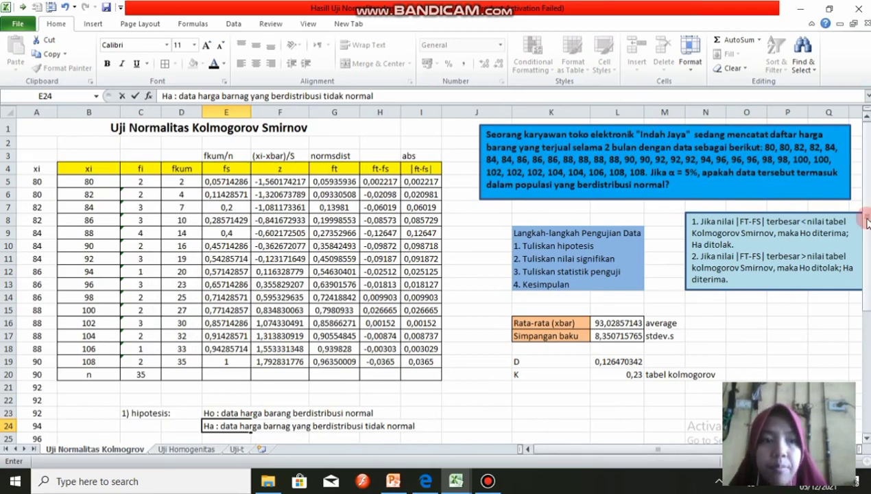
drag(867, 218, 868, 240)
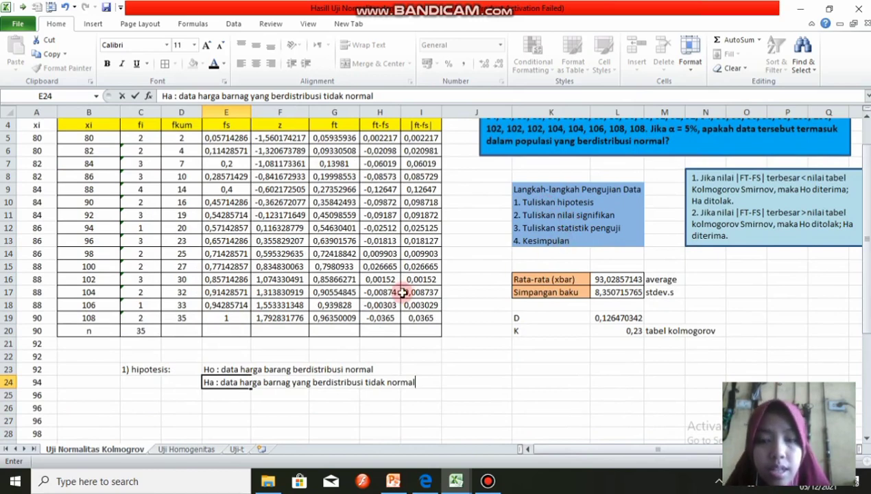
click(132, 410)
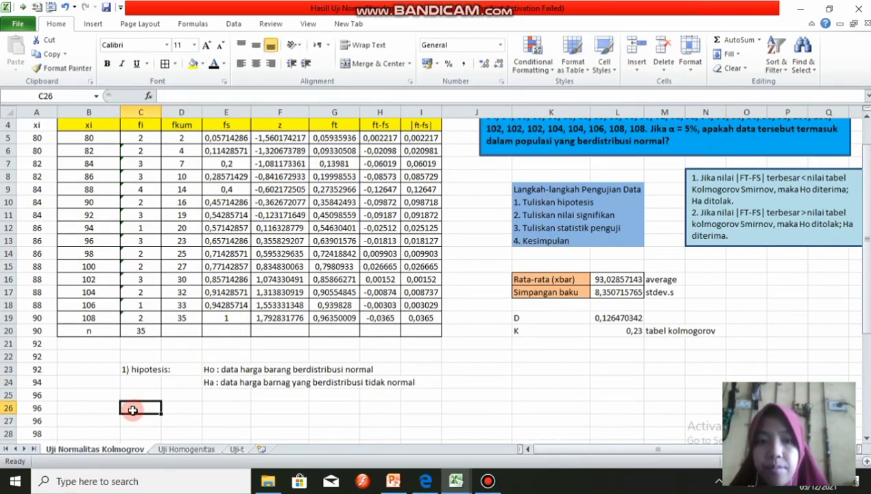
Enter the heading "2) nilai signifikan :" in C26 and the significance level "5% = 0,05" in E26.
text(2) nilai si)
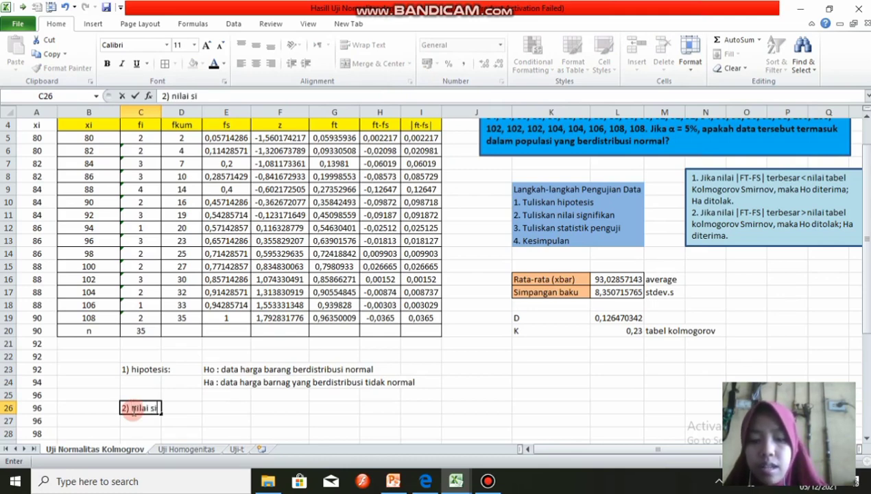
text(gnifika)
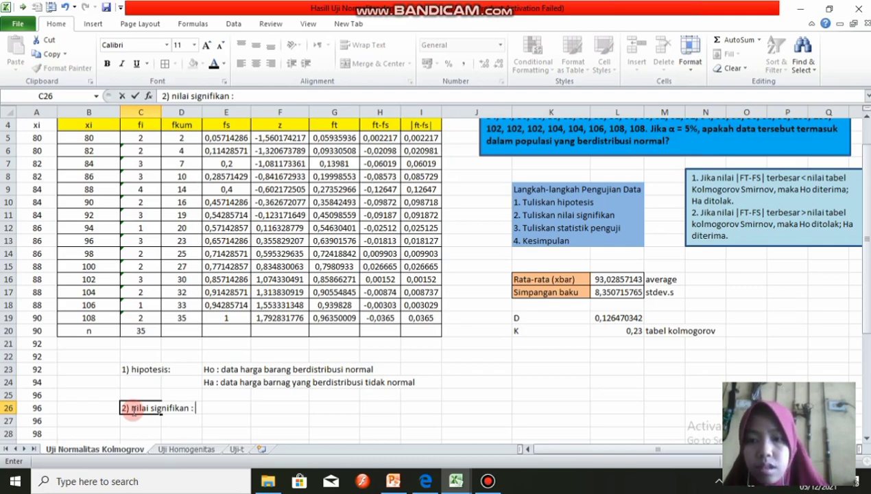
text(n :)
click(223, 410)
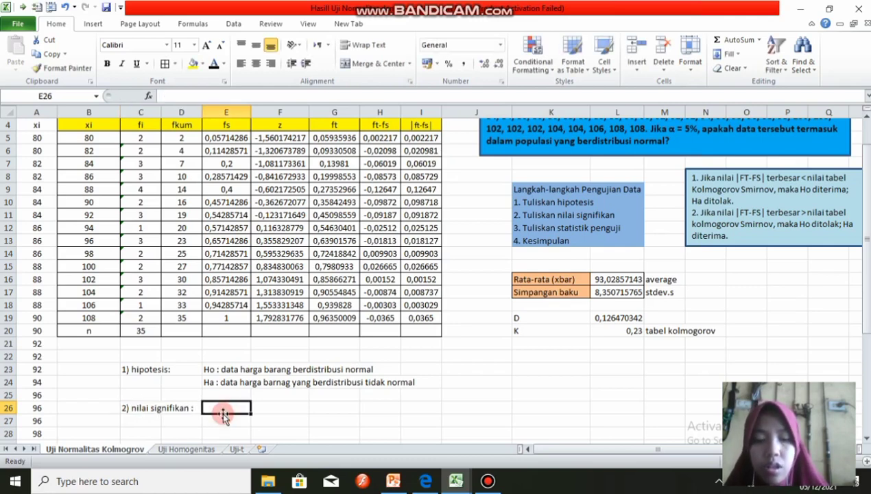
text(5% = 0,05)
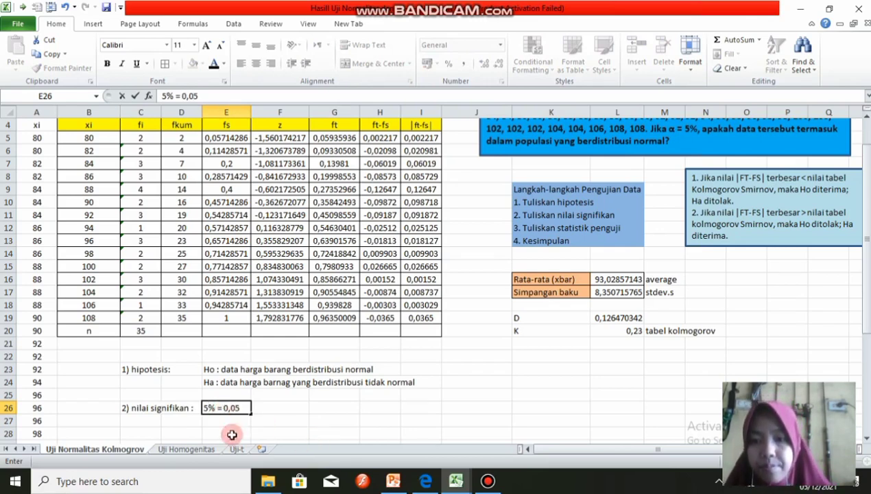
Enter "3)" in C28 and fill the D and K label cells K19:K20 with yellow.
click(141, 433)
text(3)
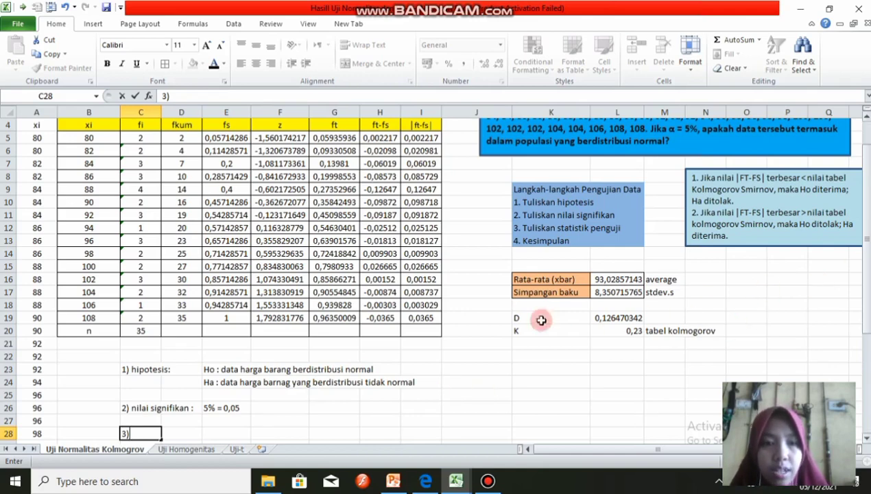
drag(515, 318, 555, 332)
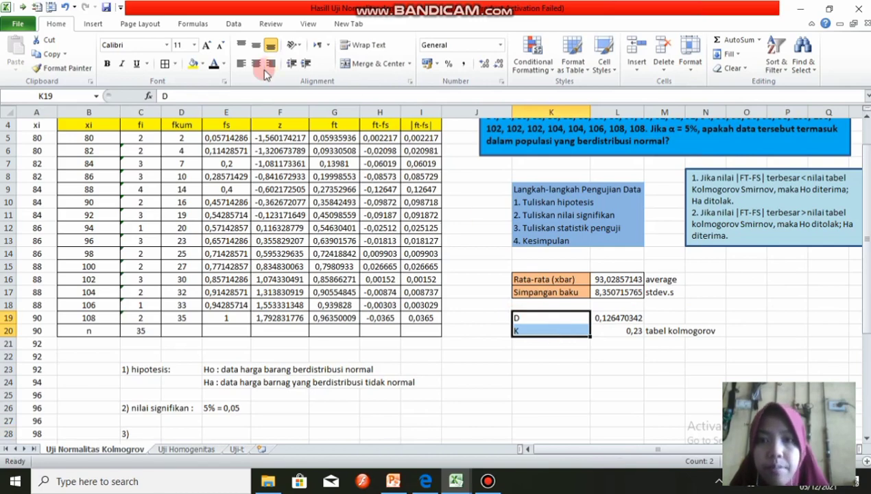
click(192, 66)
click(514, 342)
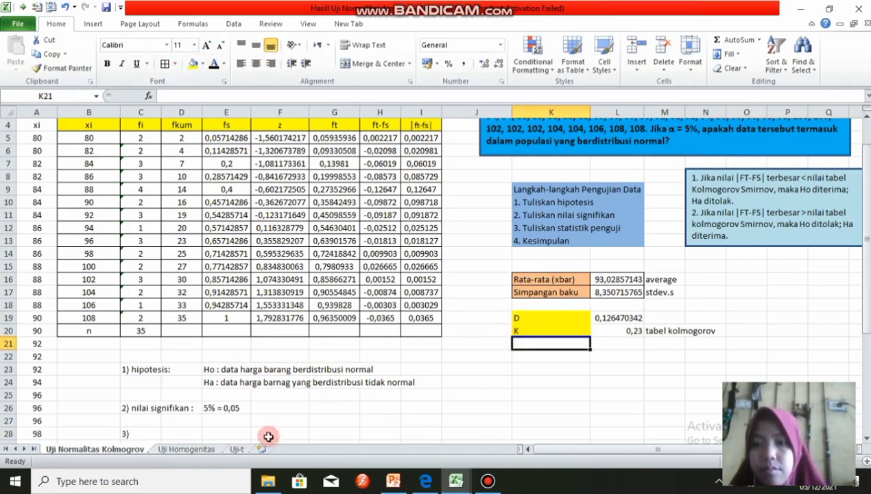
Complete the heading in C28 to read "3) statistik penguji".
click(143, 435)
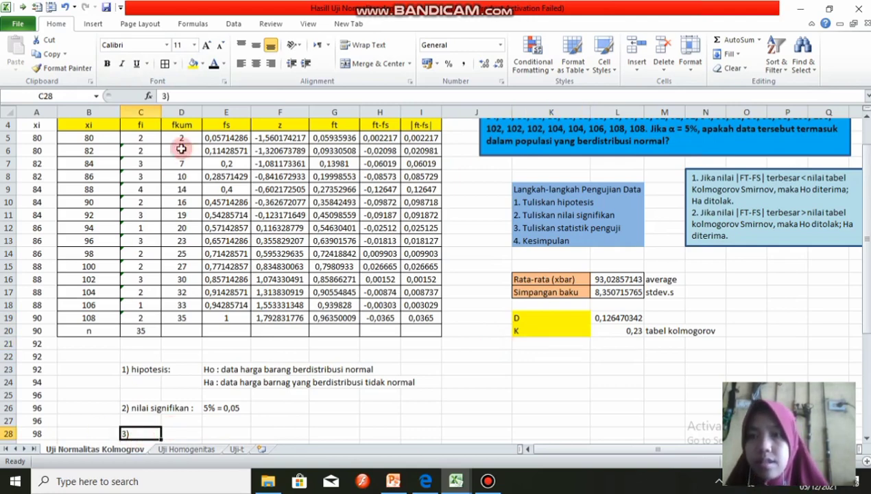
click(184, 97)
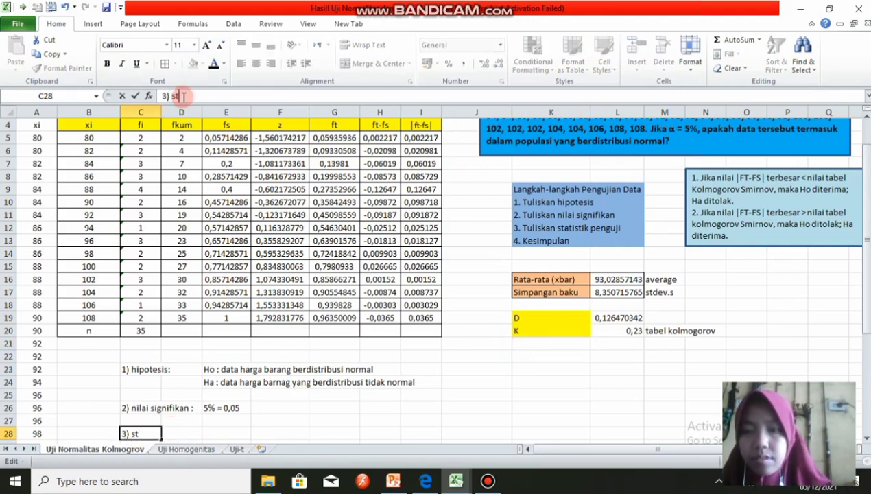
text(statistik)
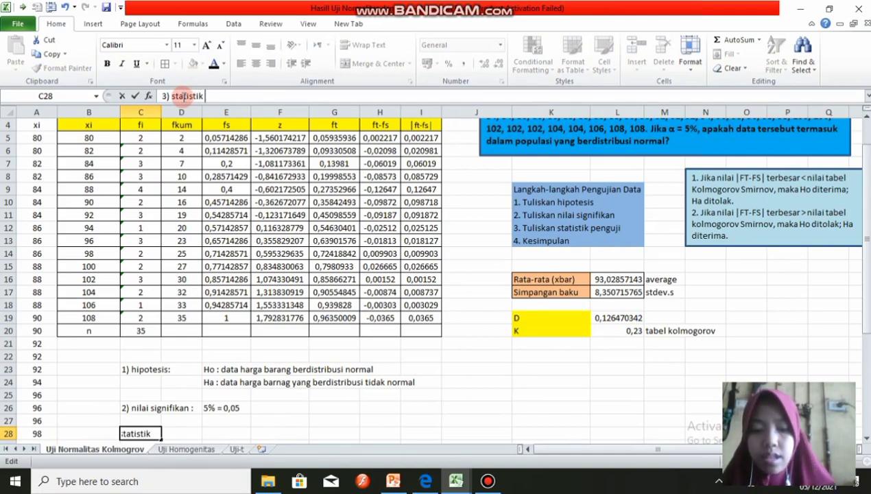
text( penguji)
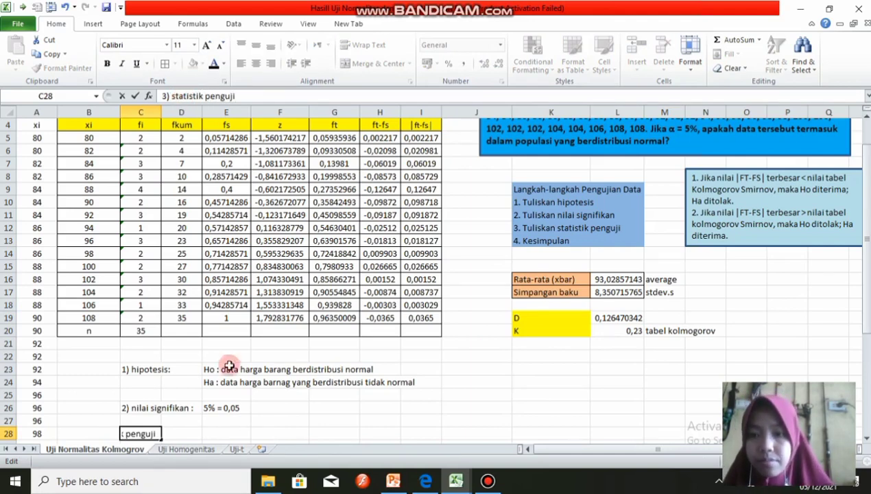
Copy the text "|FT-FS|" from the second decision rule in the light-blue text box into E28.
click(221, 443)
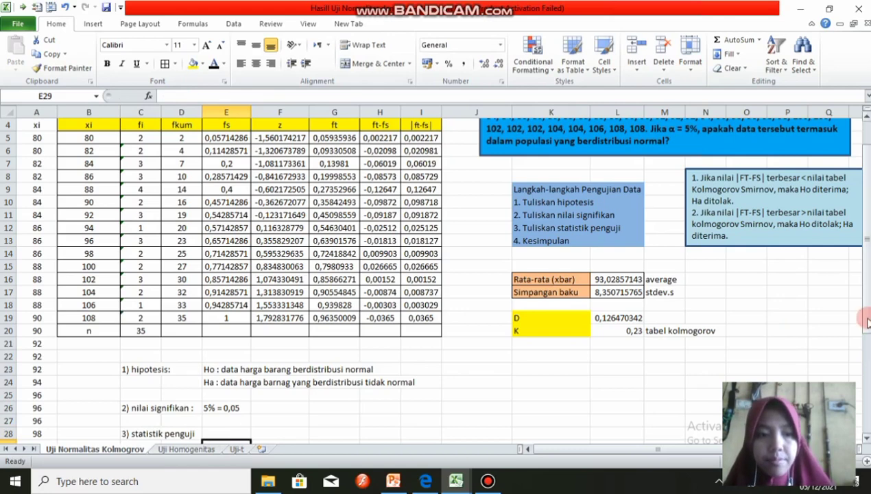
drag(866, 318, 867, 328)
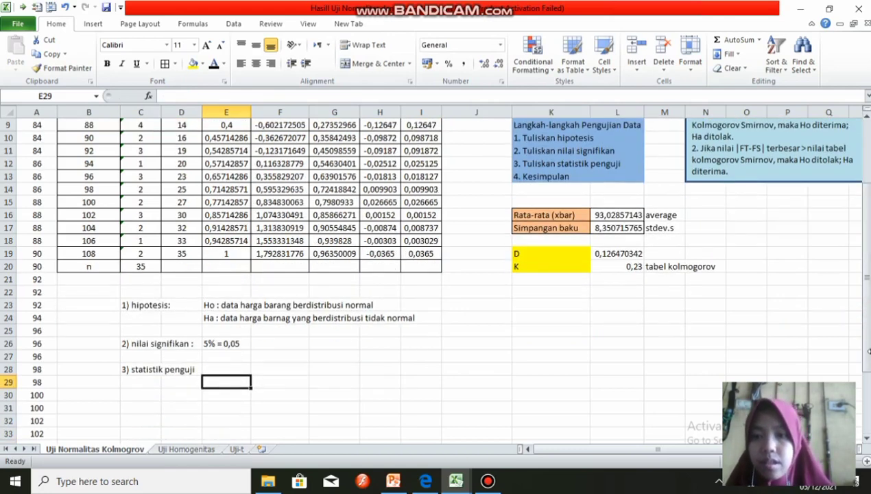
click(233, 370)
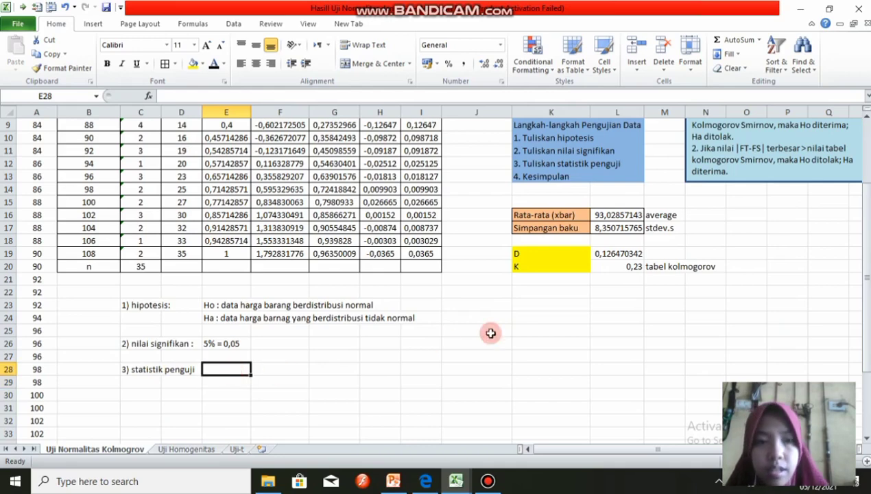
drag(866, 283, 867, 280)
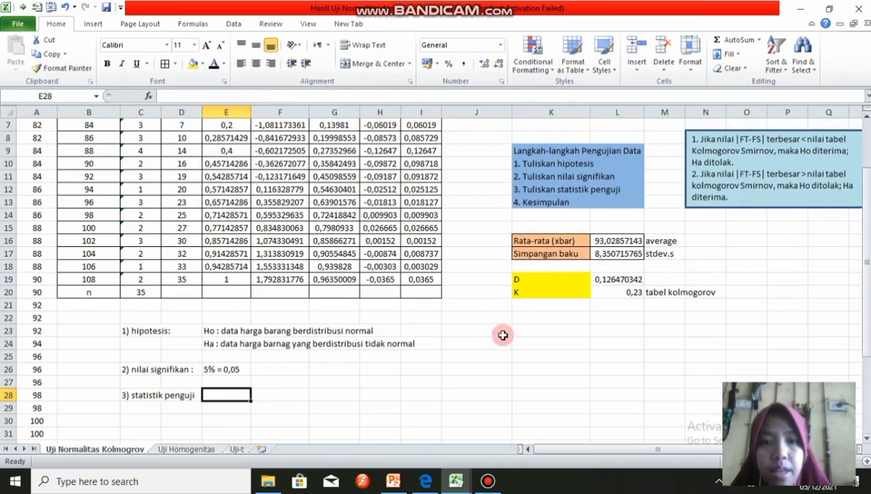
click(619, 280)
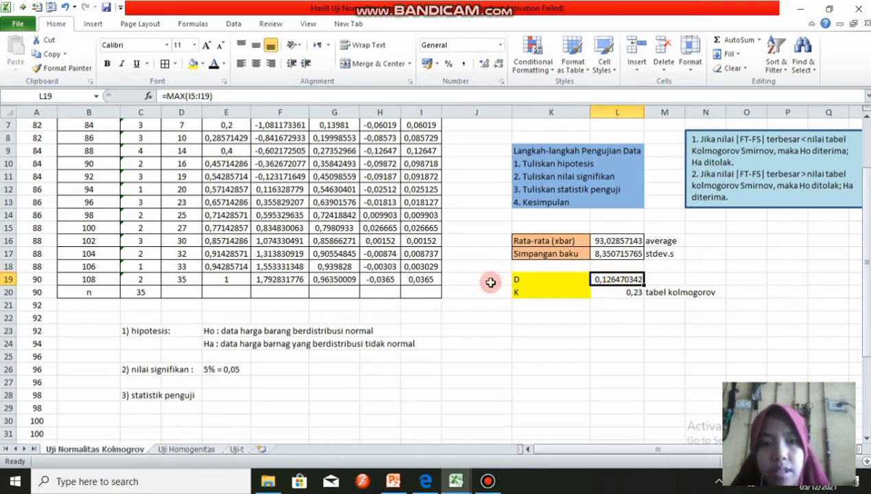
click(210, 394)
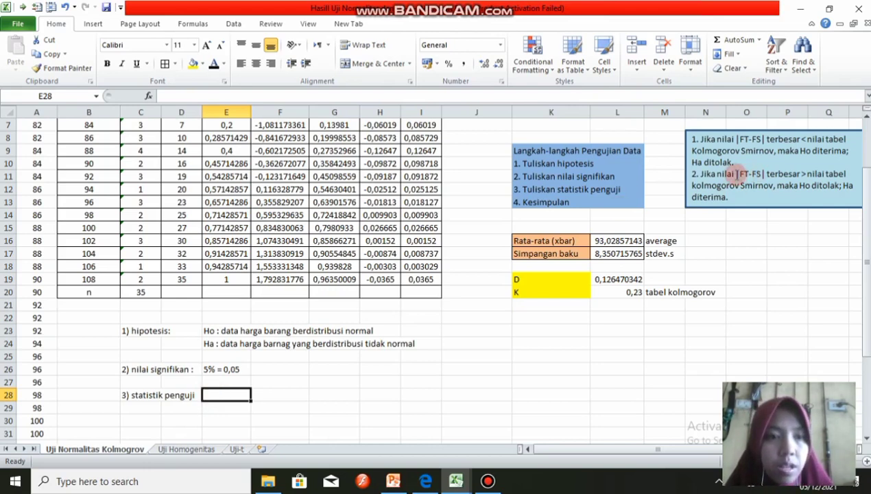
drag(737, 174, 763, 176)
key(ctrl+c)
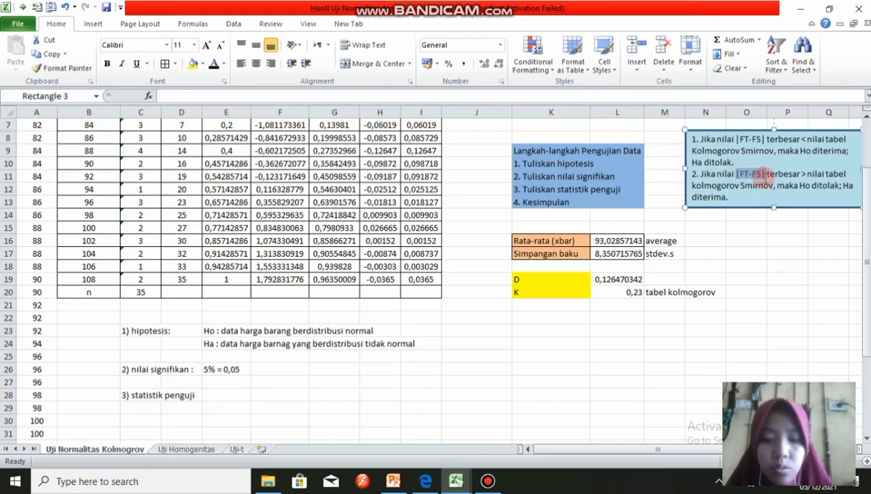
click(223, 395)
key(ctrl+v)
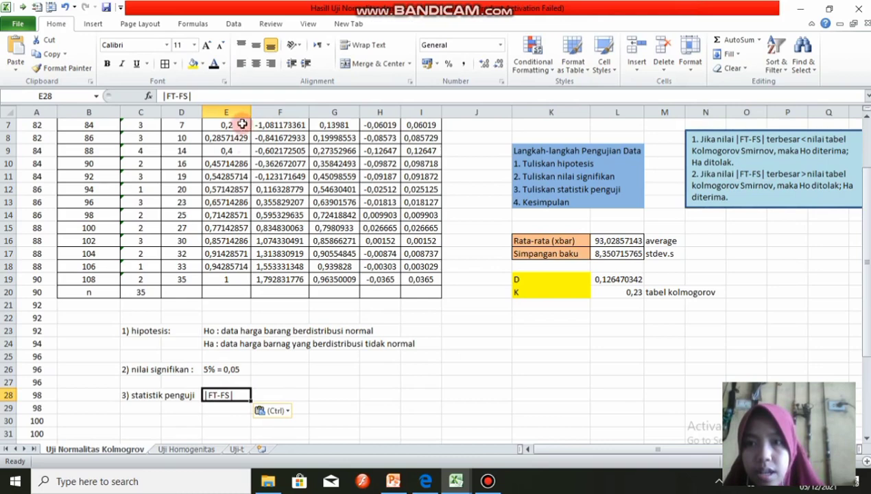
Extend the test statistic statement in E28 to "|FT-FS| < nilai tabel, dengan nilai 0,12 < 0,23".
click(204, 96)
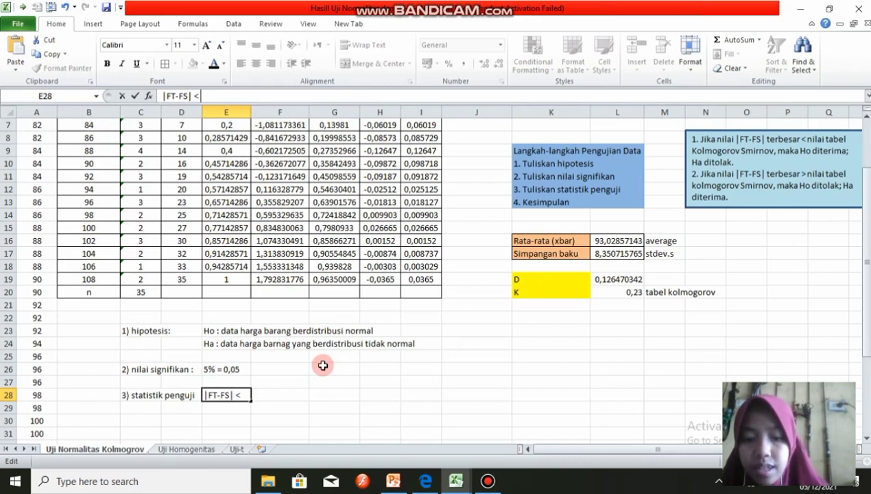
text(lai tabel)
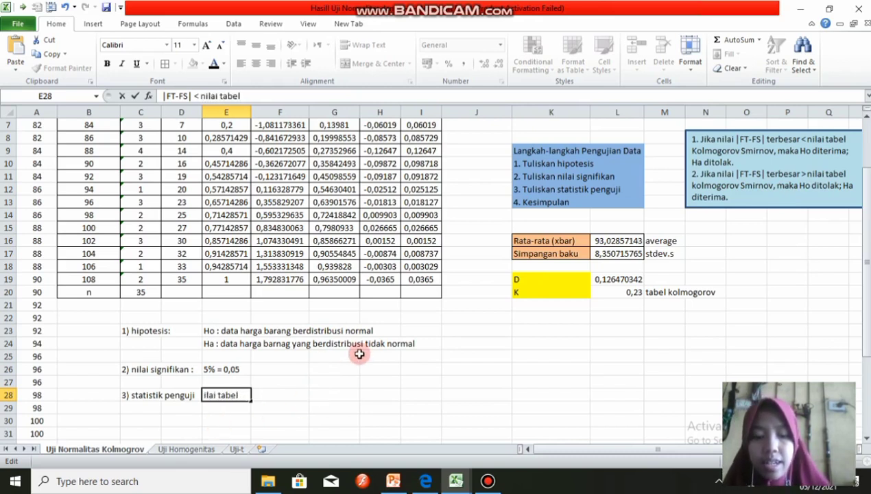
text(, dengan nil)
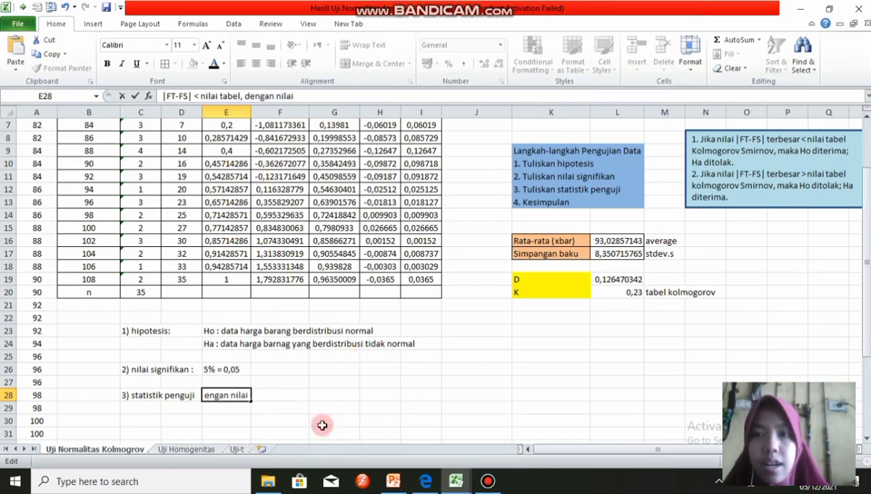
text(ai)
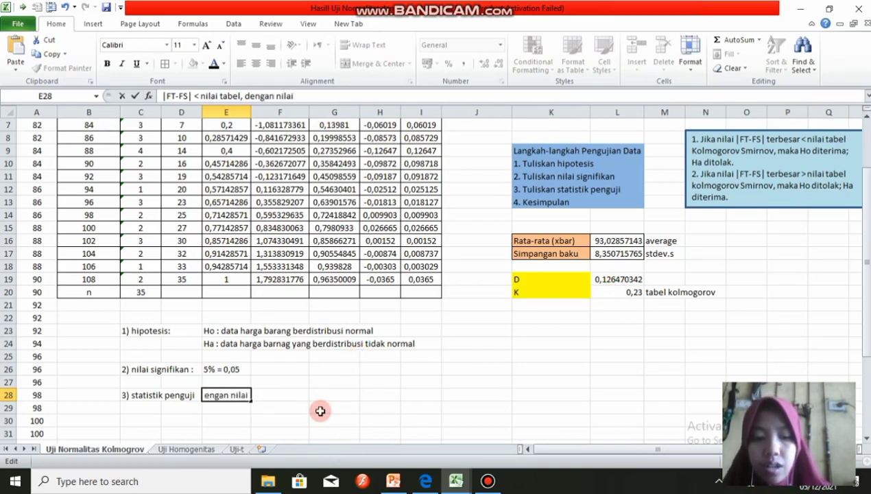
text( 0)
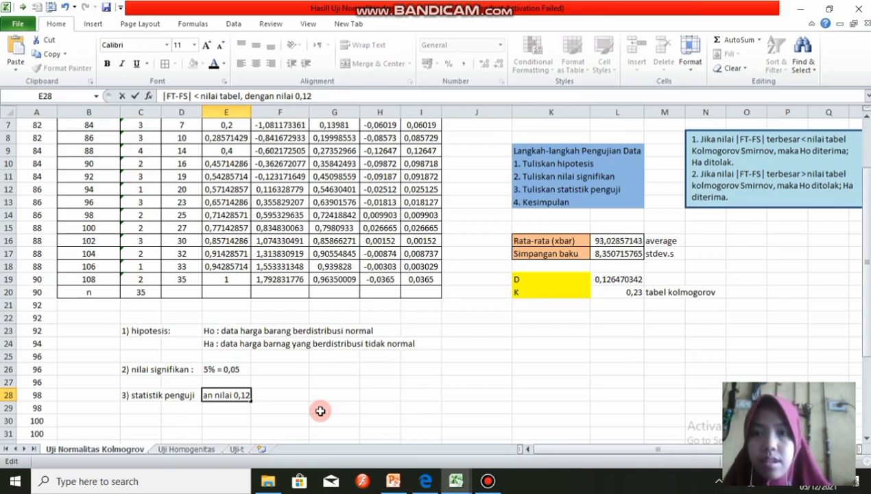
text(,12 )
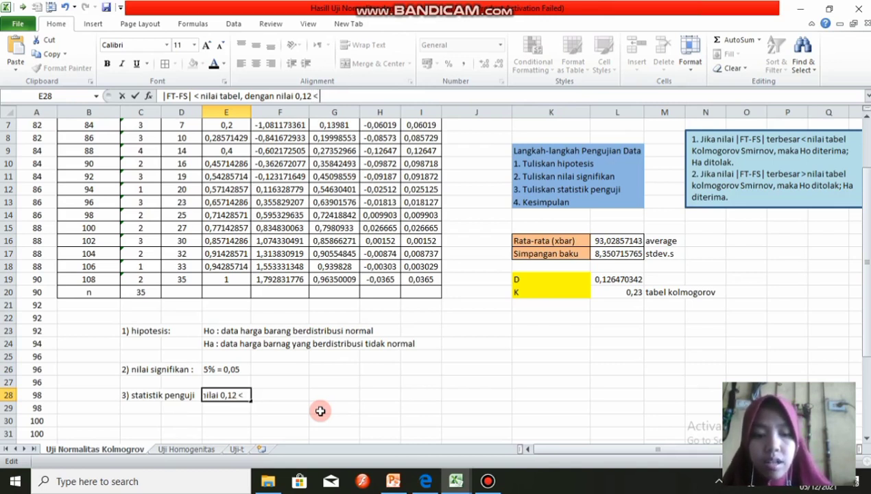
text(< 0,23)
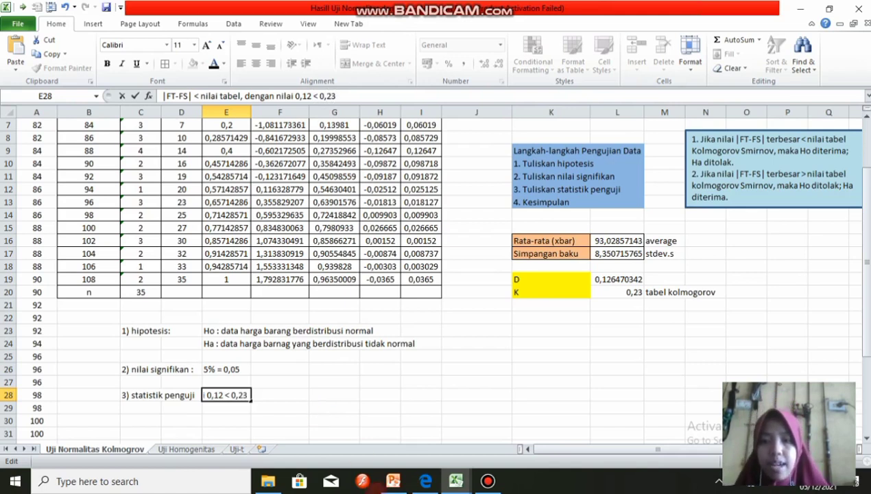
Enter the heading "4) kesimpulan:" in C30 and the conclusion "Data harga barang berdistribusi normal" in E30.
click(137, 422)
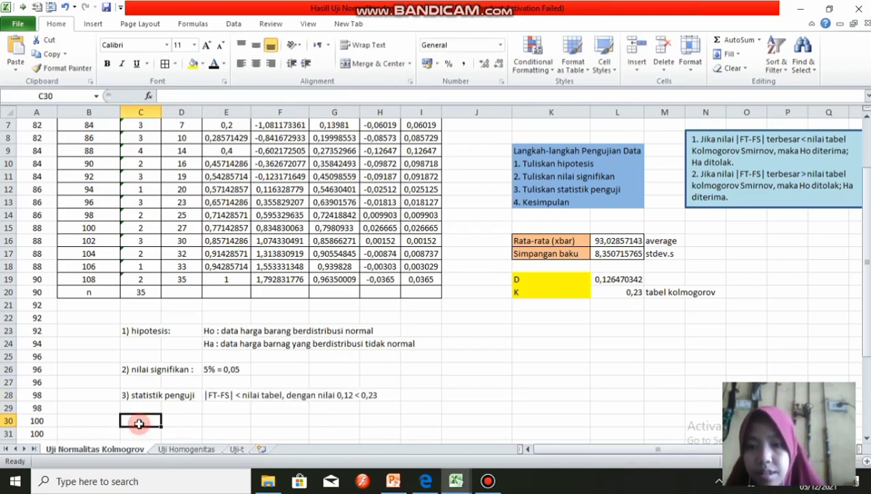
text(4) kesimpulan:)
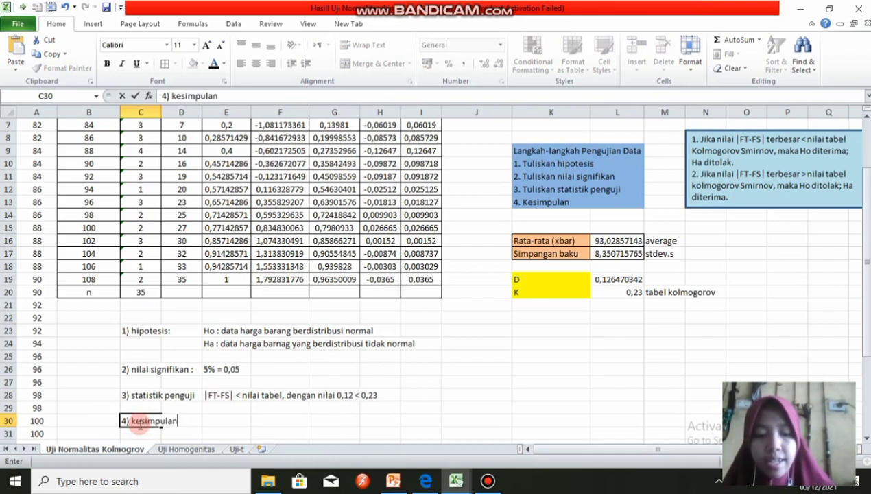
click(223, 420)
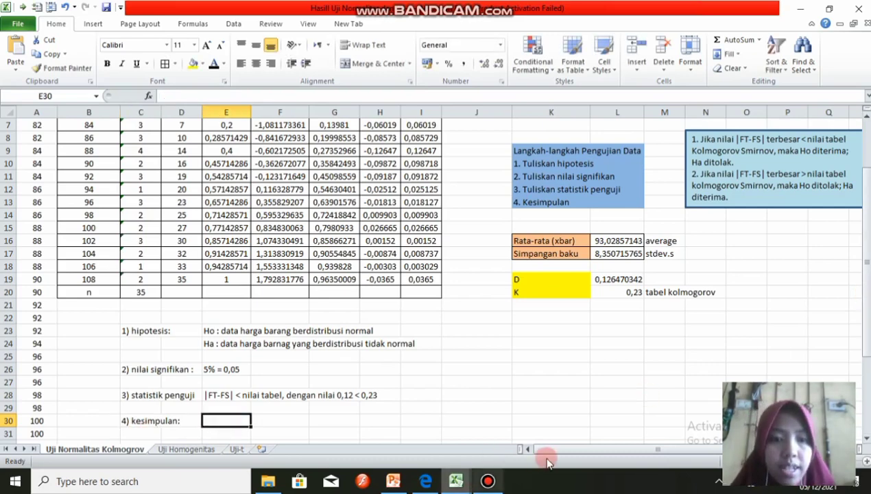
drag(556, 448, 594, 446)
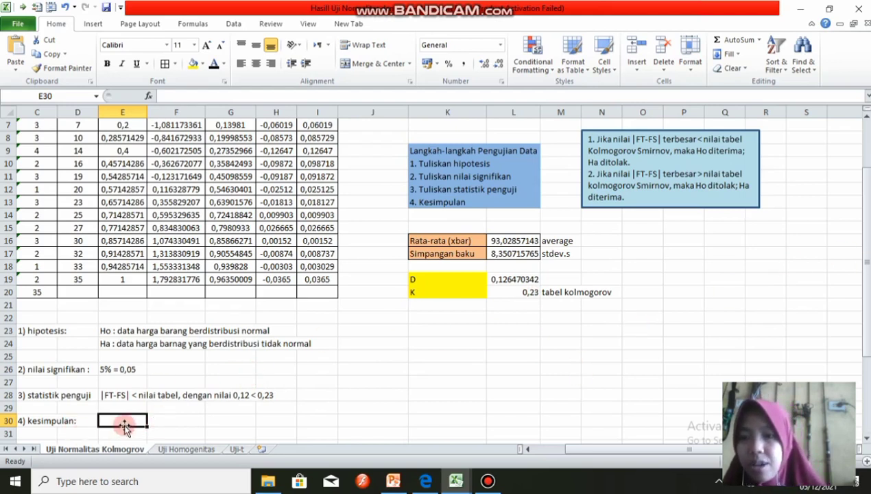
text(da)
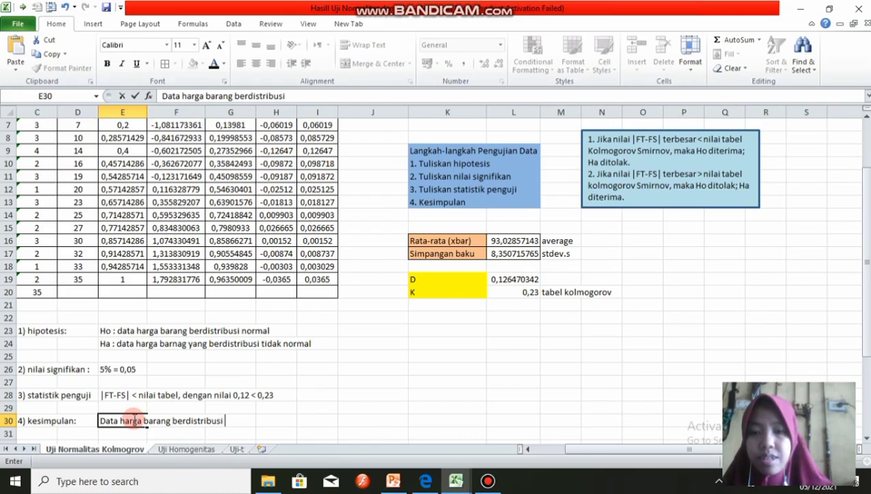
click(314, 421)
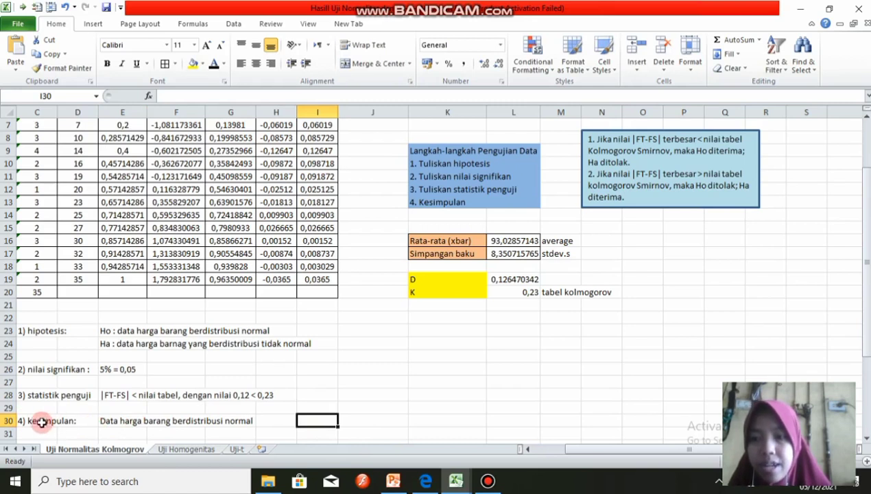
Fill the conclusion row C30:G30 with yellow.
drag(38, 421, 240, 423)
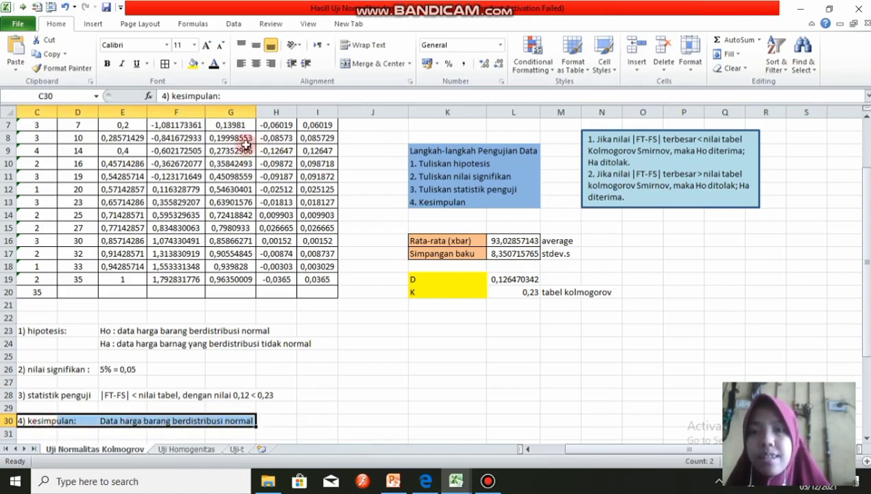
click(193, 65)
click(508, 305)
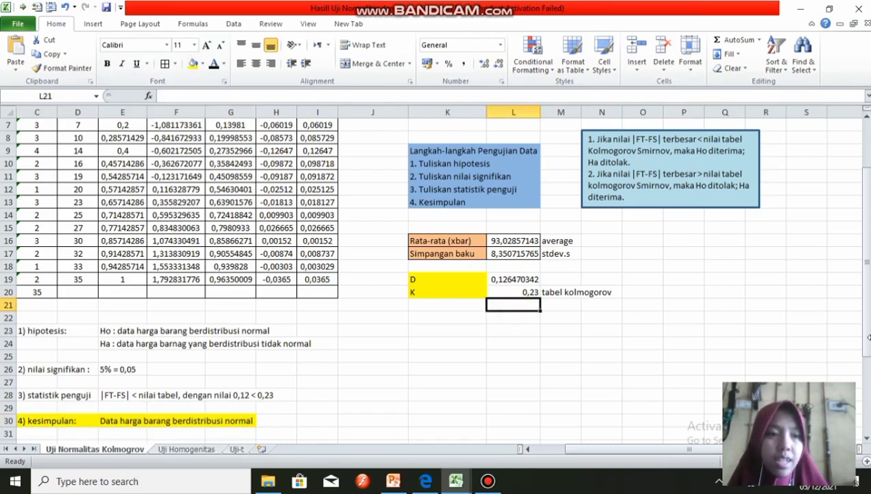
scroll(848, 261, up, 2)
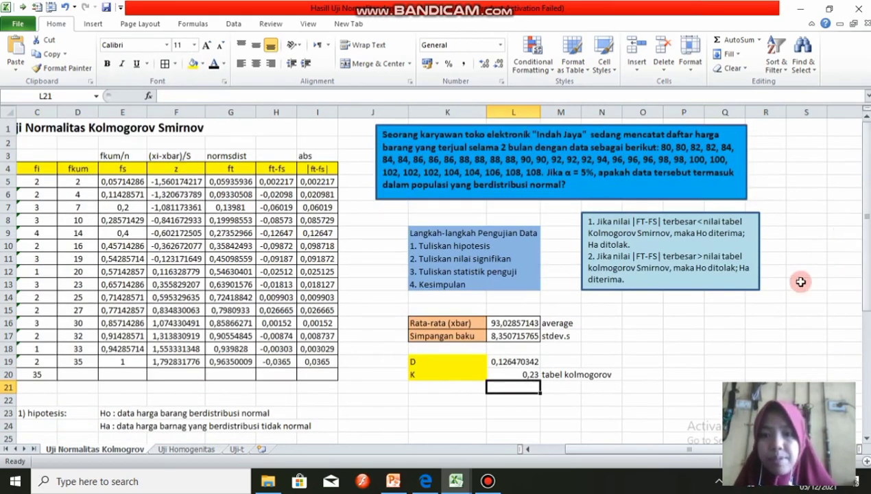
On the Uji Homogenitas sheet, correct "badmintin" to "badminton" in the problem statement text box.
drag(686, 450, 654, 450)
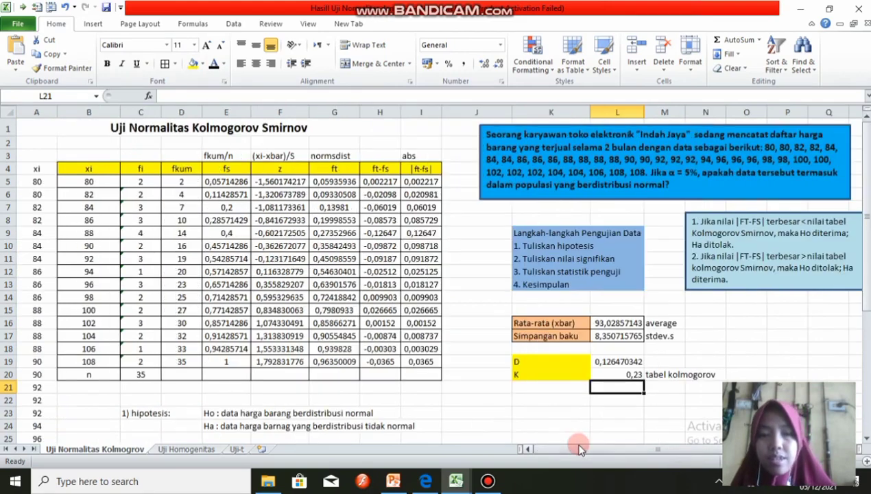
drag(866, 275, 868, 343)
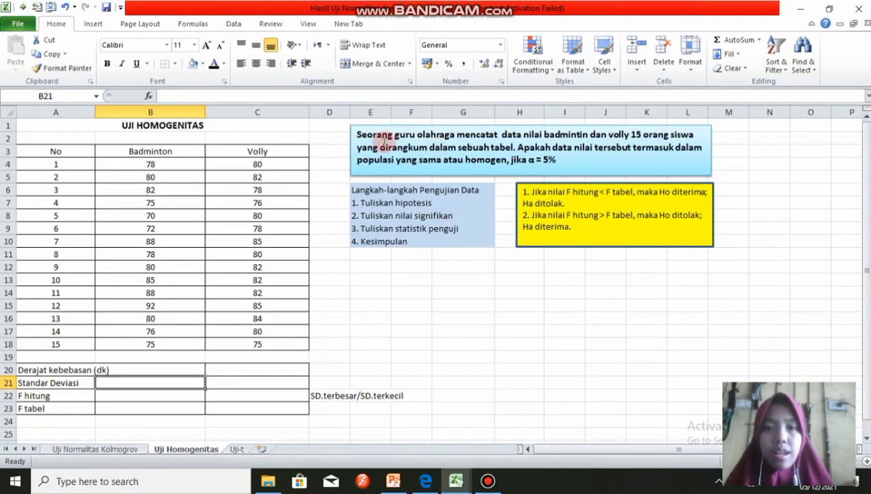
click(582, 134)
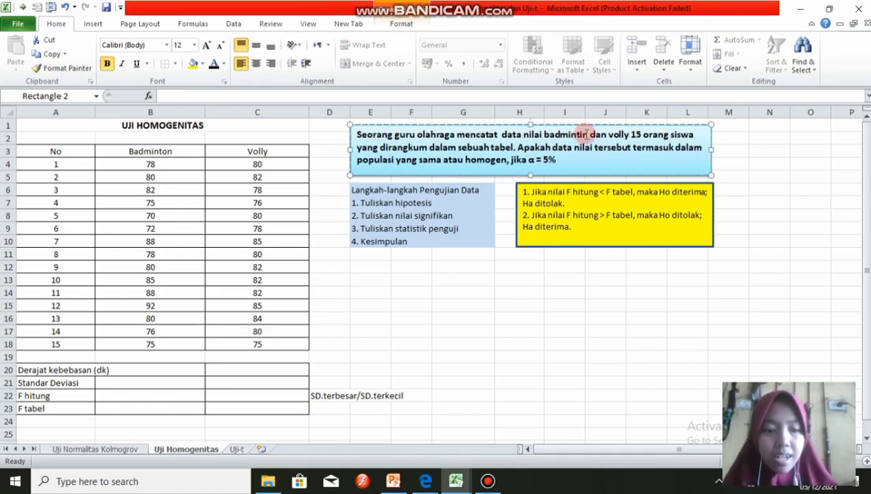
key(BackSpace)
key(BackSpace)
text(on)
click(722, 175)
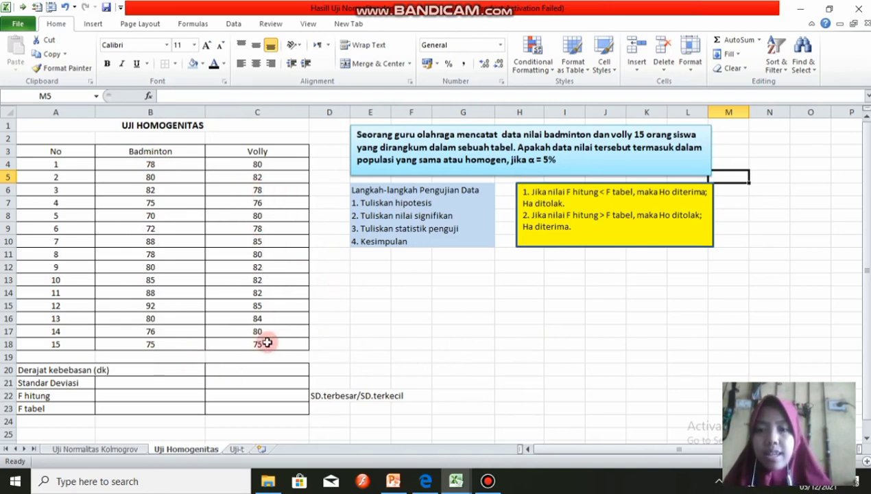
Enter the heading "1) Hipotesis" in G12 below the list of testing steps.
click(191, 373)
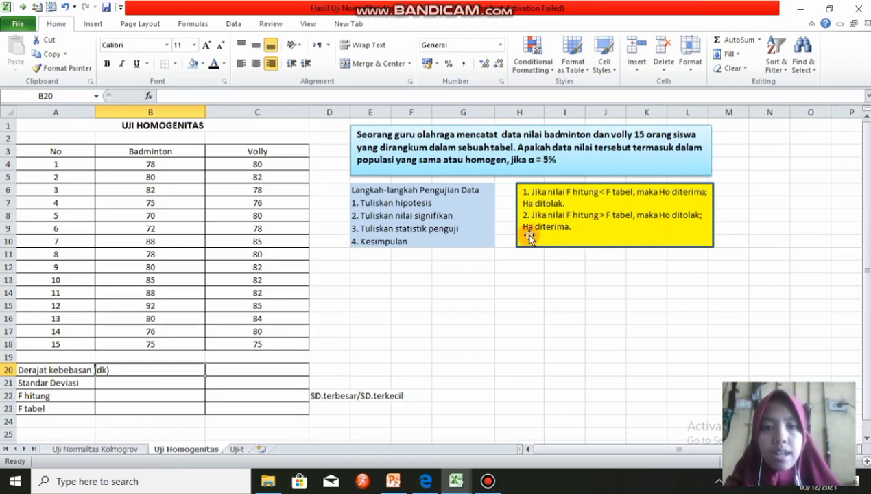
click(453, 269)
text(1) Hi)
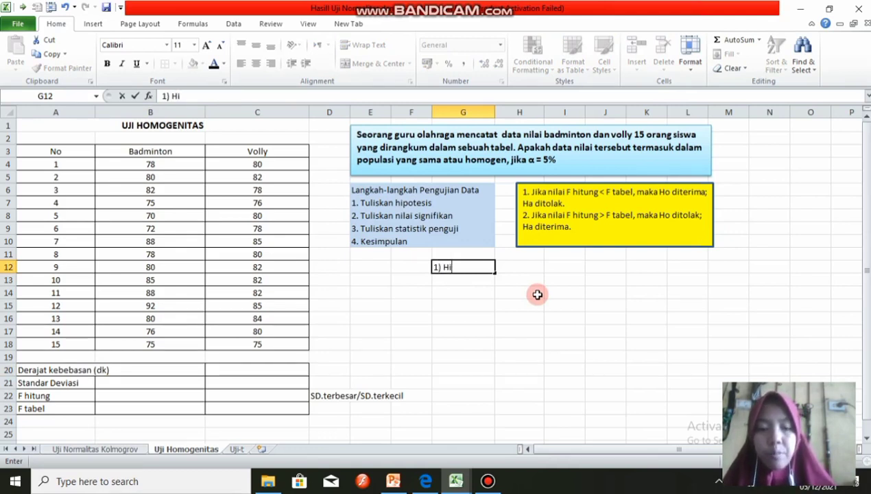
text(potesis)
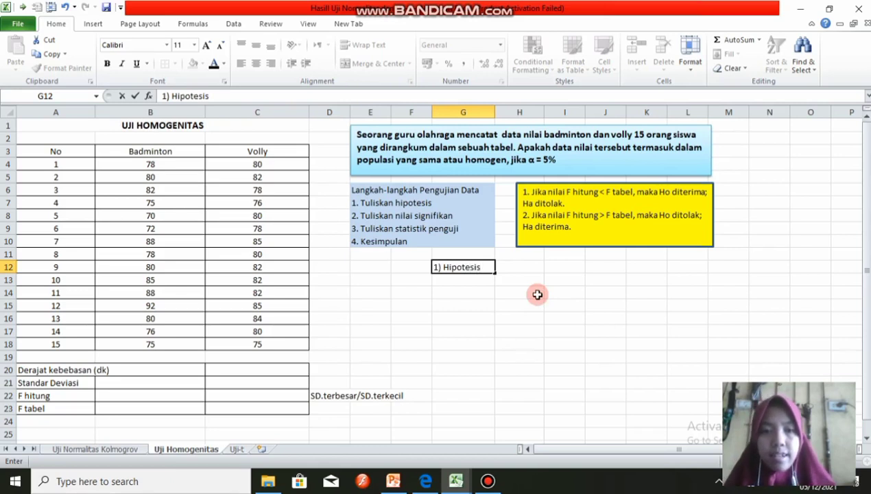
Enter the null hypothesis "Ho : data nilai badminton dan volly dengan populasi yang sama atau homogen" in H12.
click(520, 267)
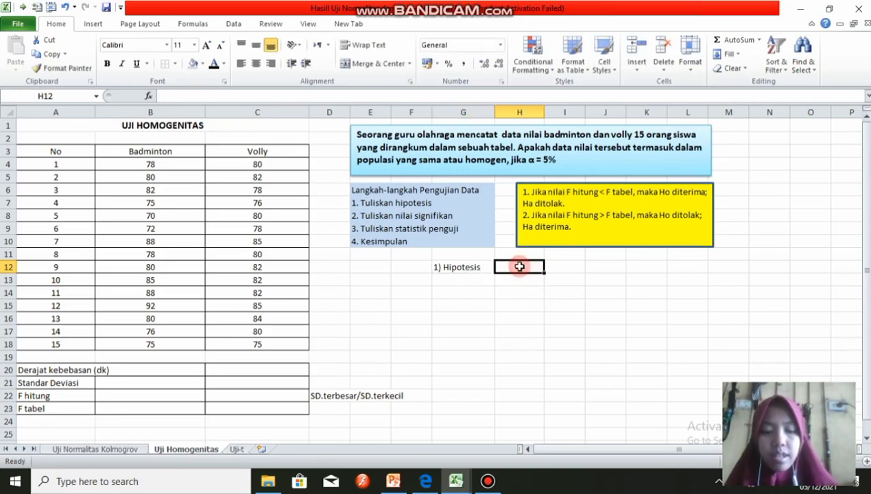
text(H)
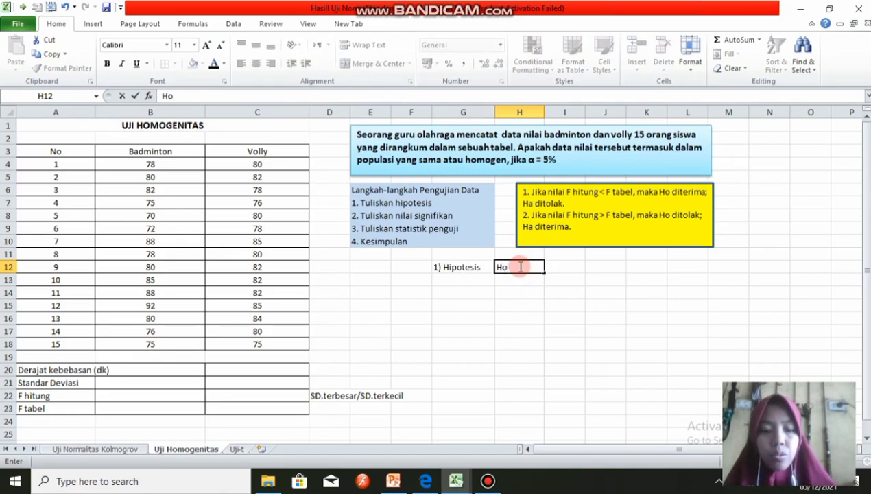
text(o)
key(Return)
text(;)
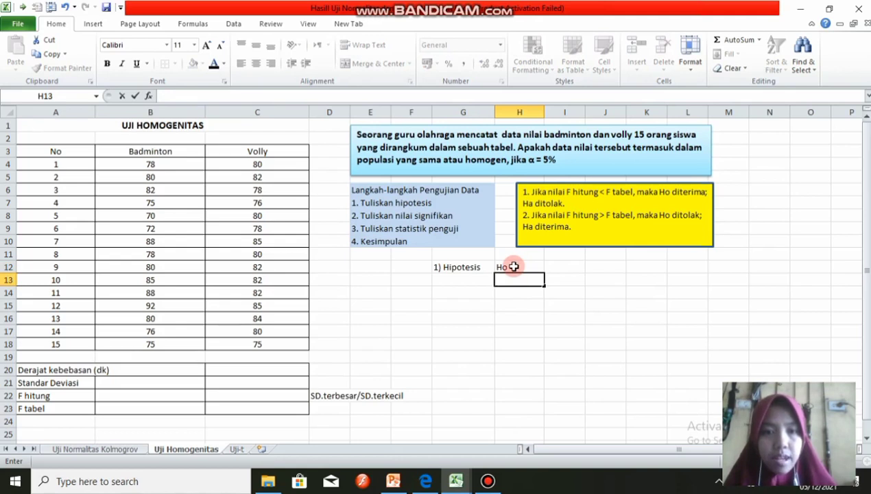
click(504, 267)
click(184, 97)
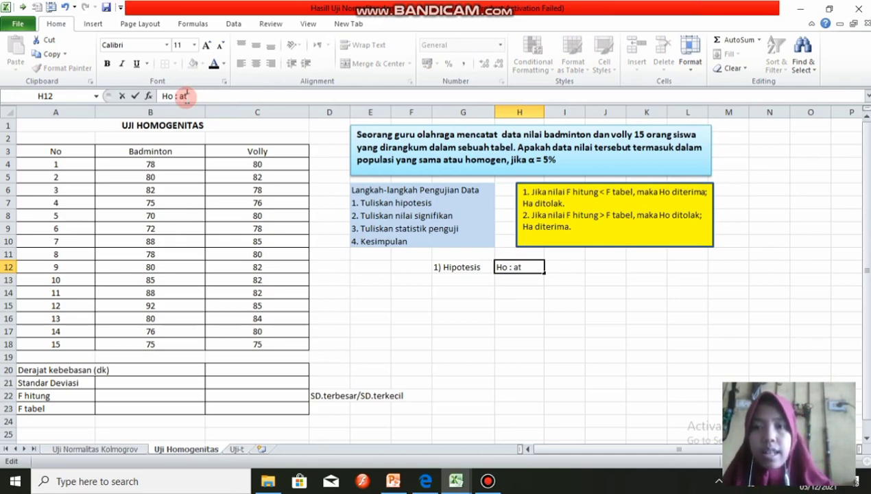
key(BackSpace)
key(BackSpace)
key(BackSpace)
key(BackSpace)
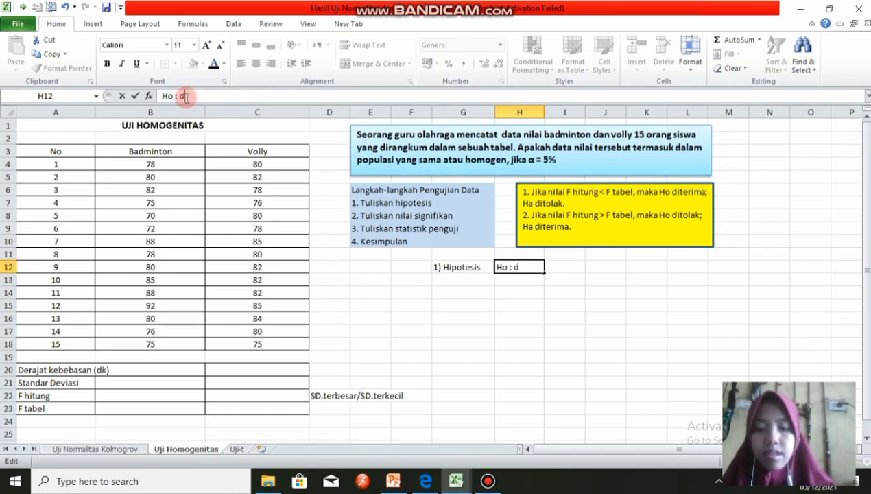
text(ata nilai b)
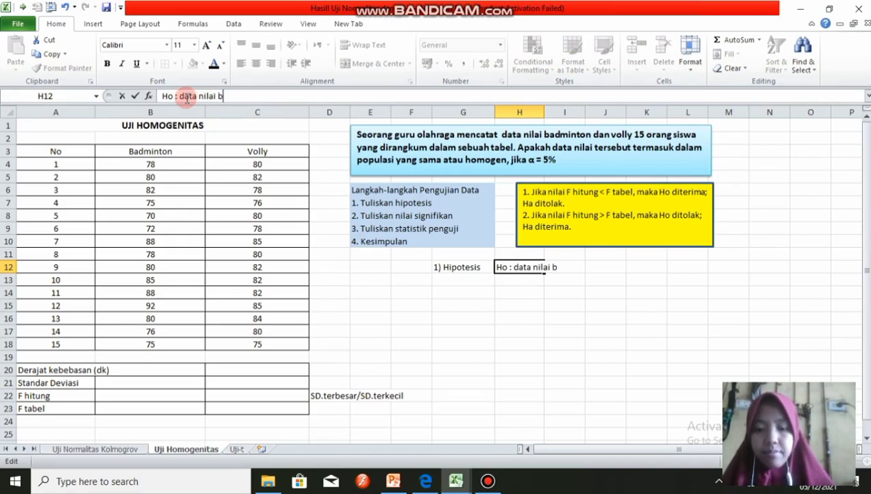
text(ad)
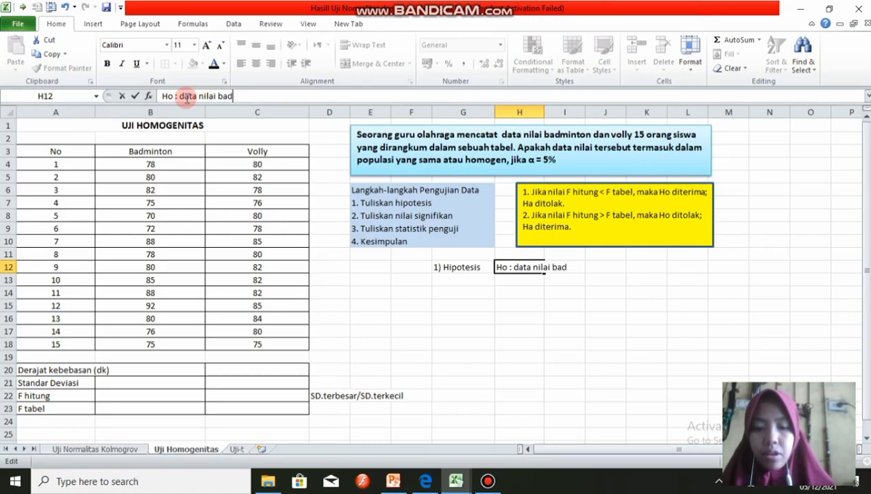
text(minton dan v)
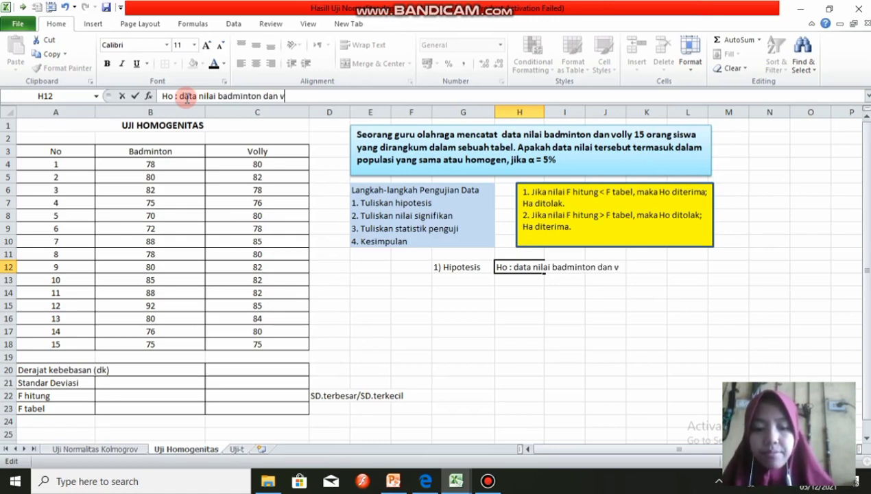
text(olyy)
key(BackSpace)
key(BackSpace)
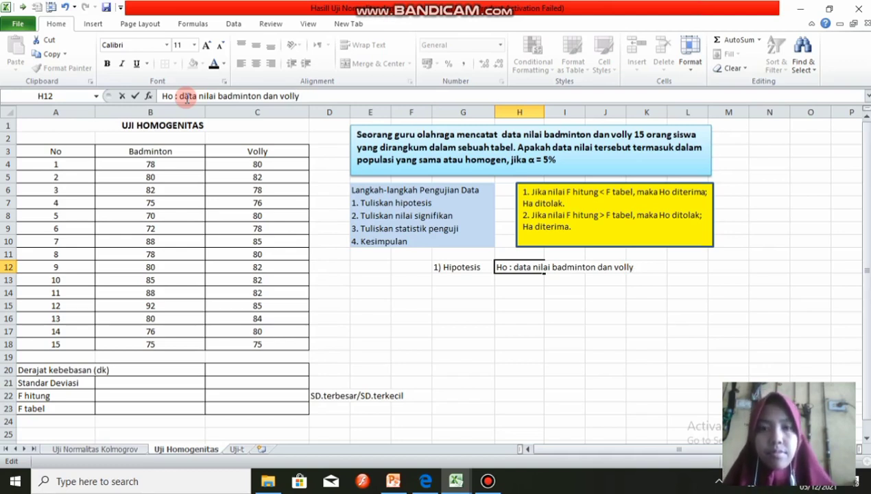
text(ly dengan p)
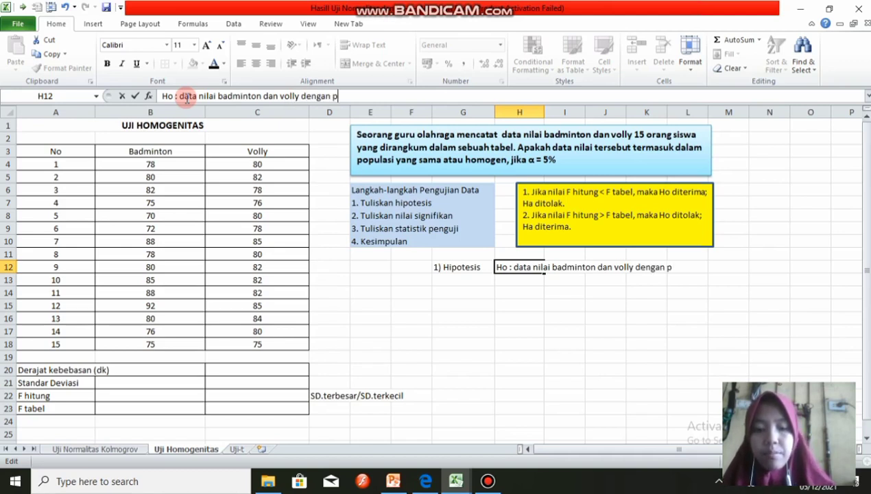
text(opulasi yang sama atau h)
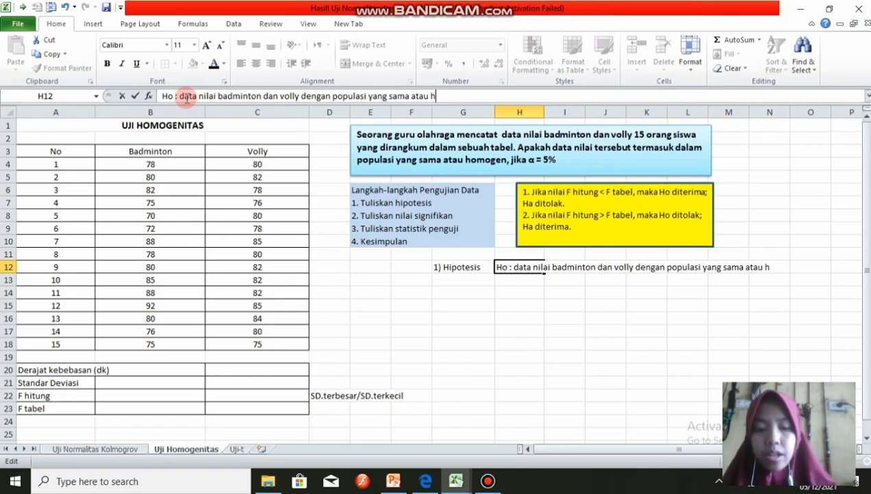
text(omogen)
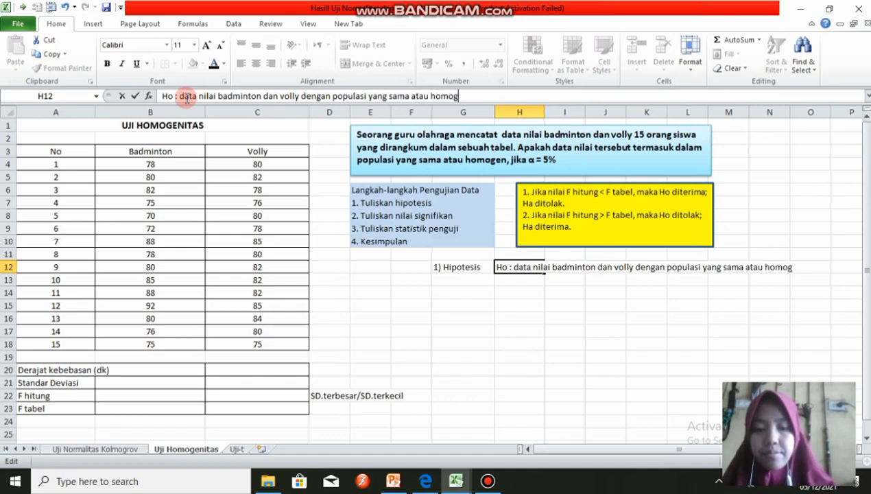
Repeat the null hypothesis sentence in H13 and change its label to "Ha".
click(505, 282)
text(h)
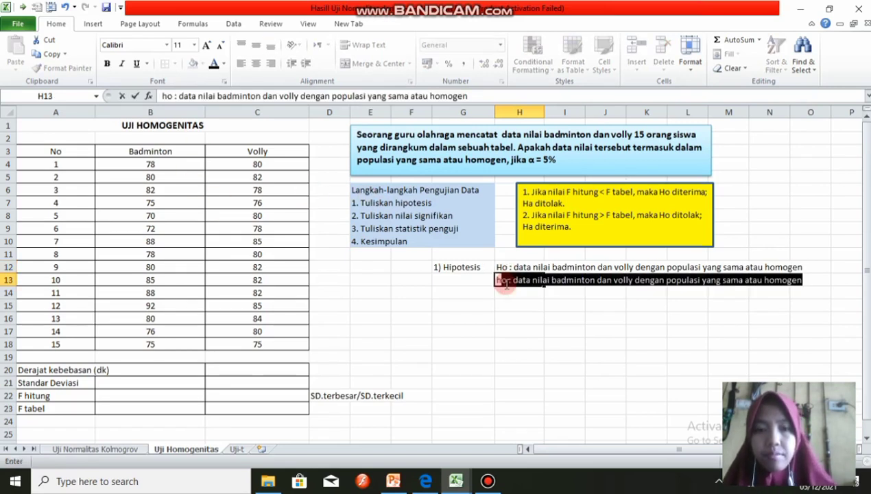
key(Return)
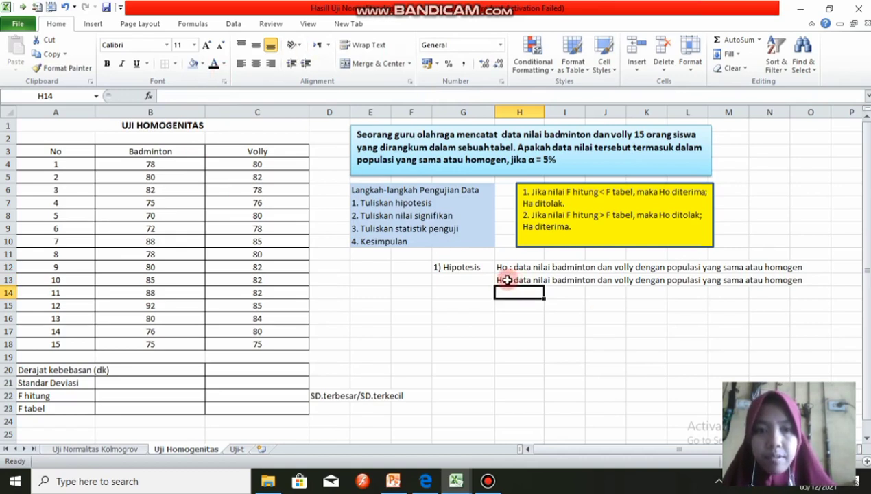
click(512, 279)
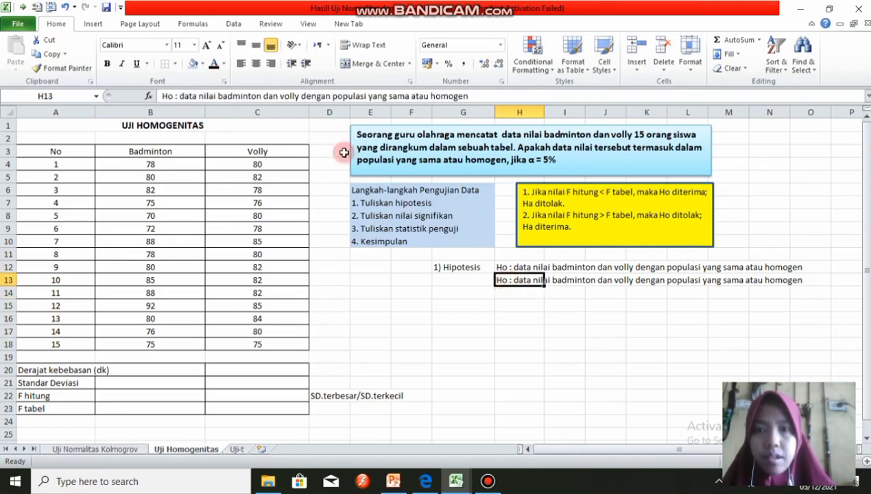
click(173, 97)
key(BackSpace)
text(a)
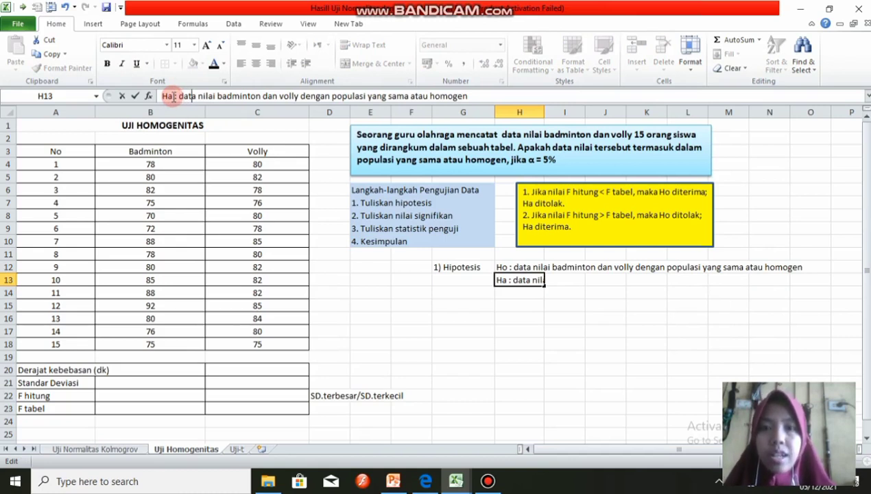
Insert "tidak" before "sama" and before "homogen" in the Ha hypothesis in H13.
key(Right)
key(Right)
key(Right)
key(Right)
key(Right)
key(Right)
key(Right)
key(Right)
key(Right)
key(Right)
key(Right)
key(Right)
key(Right)
key(Right)
key(Right)
key(Right)
key(Right)
key(Right)
key(Right)
key(Right)
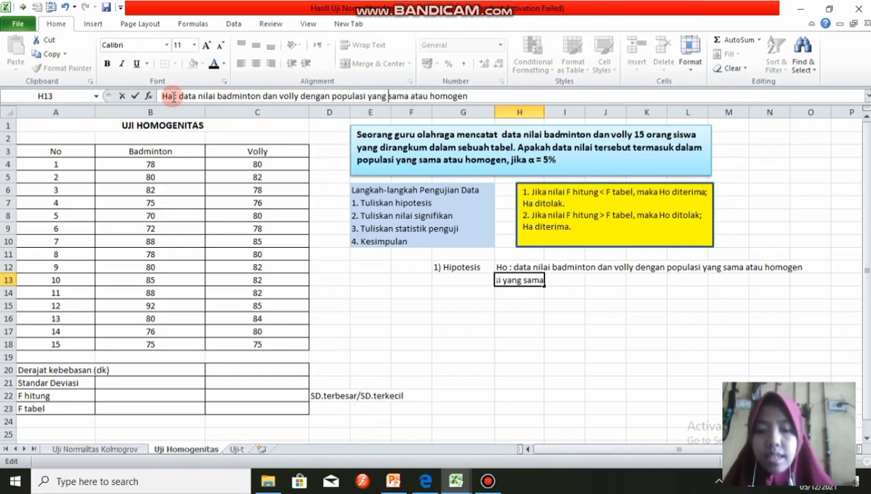
text(tidak)
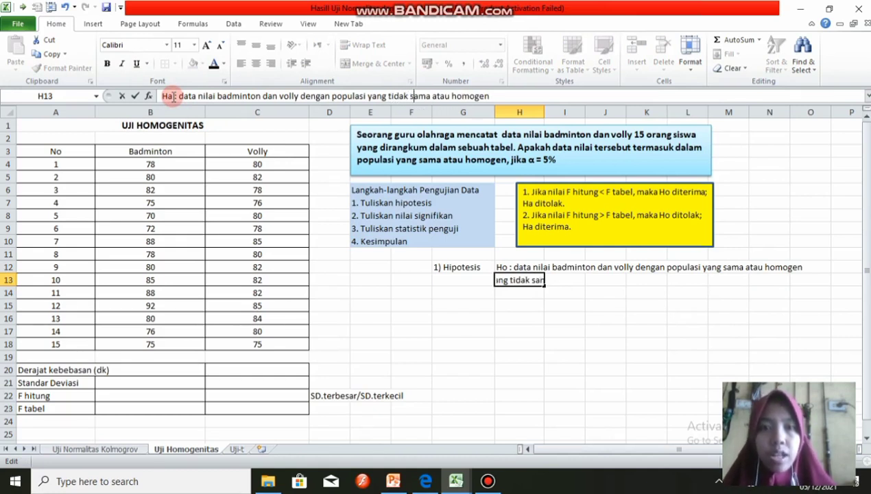
key(Right)
key(Right)
key(Right)
key(Right)
key(Right)
key(Right)
key(Right)
key(Right)
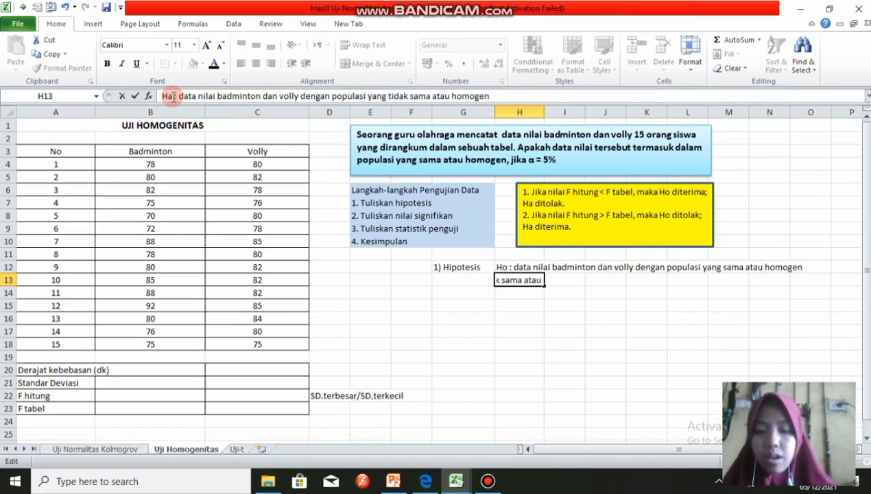
text(tidak hom)
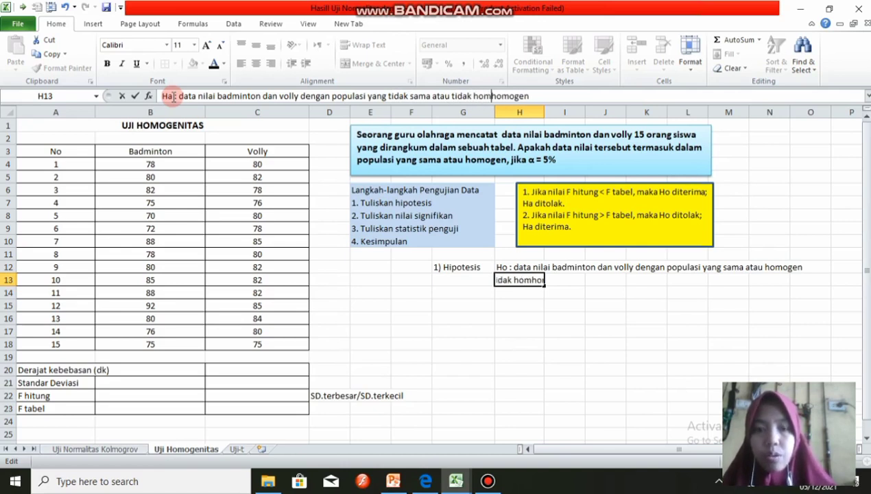
key(BackSpace)
key(BackSpace)
key(BackSpace)
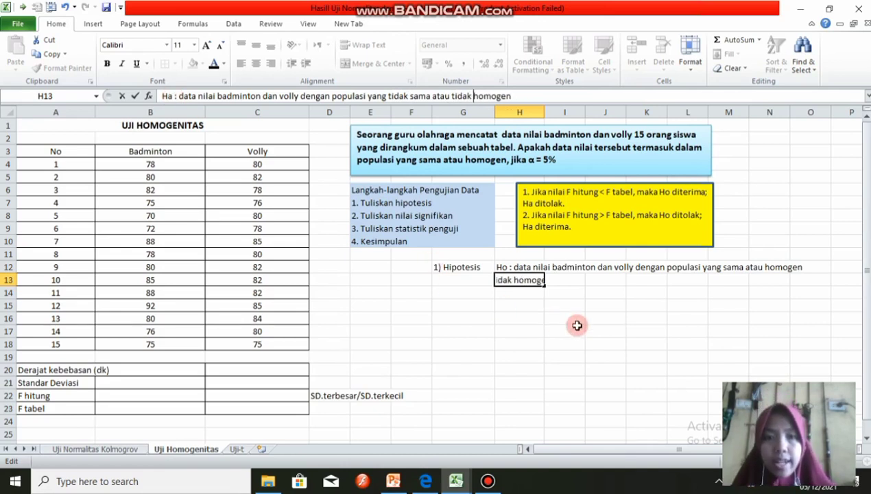
click(577, 326)
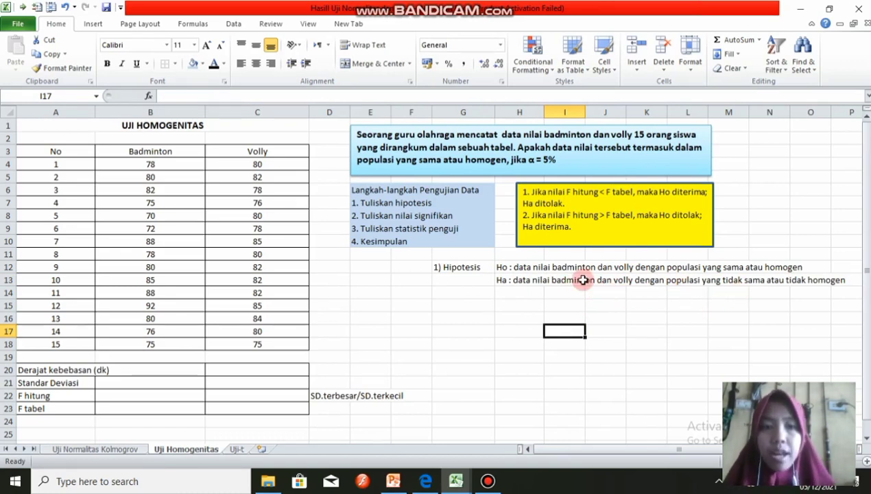
Enter the heading "2) nilai signifikan :" in G15 below the hypotheses.
click(450, 309)
text(2)
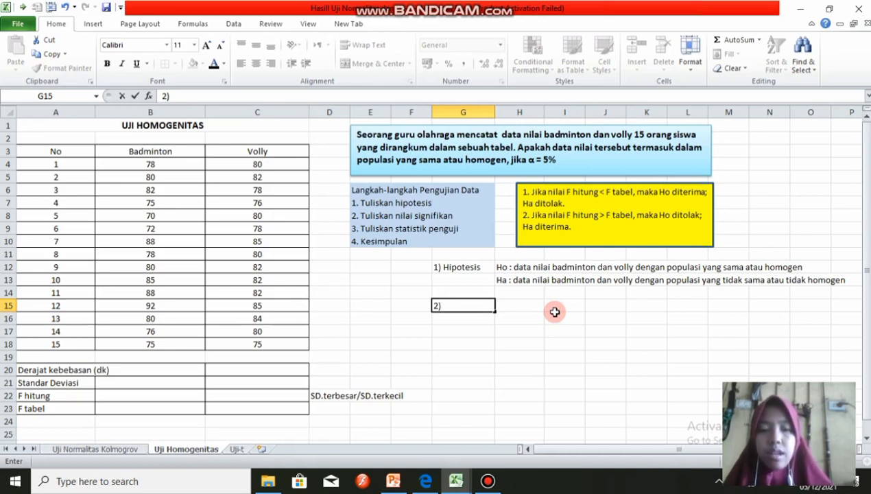
click(552, 157)
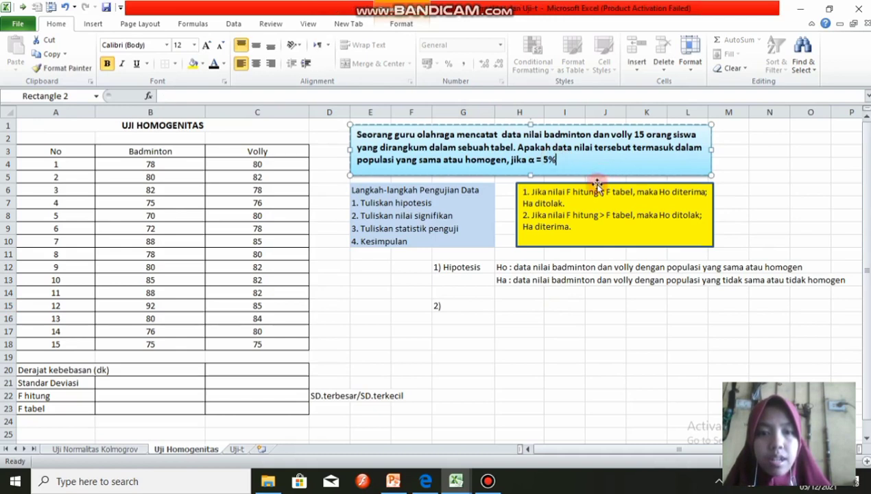
click(462, 305)
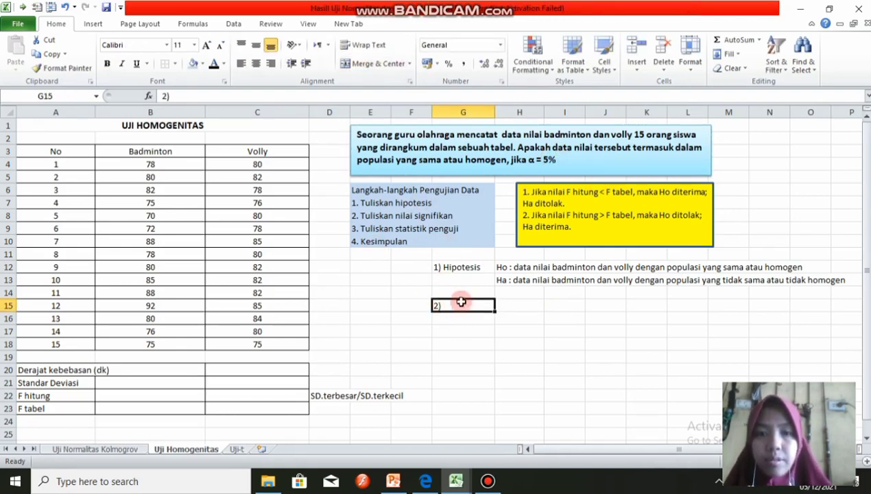
click(208, 98)
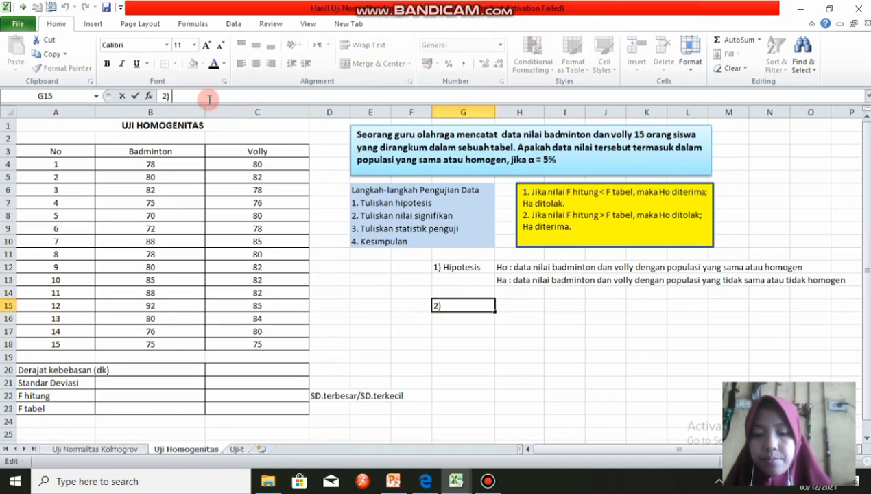
text(nilai)
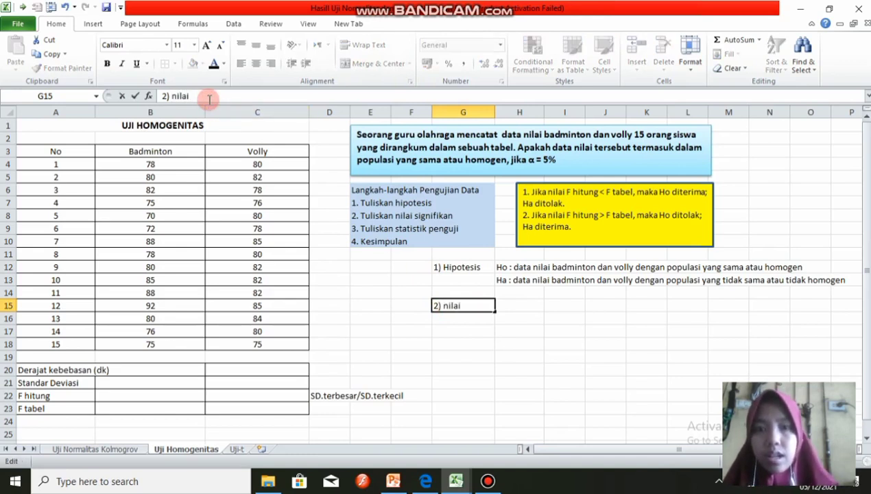
text( signifikan)
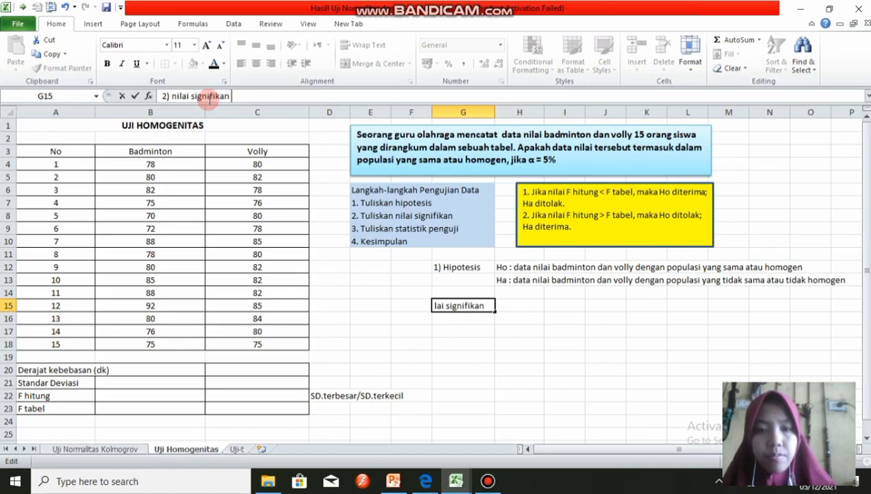
text( :)
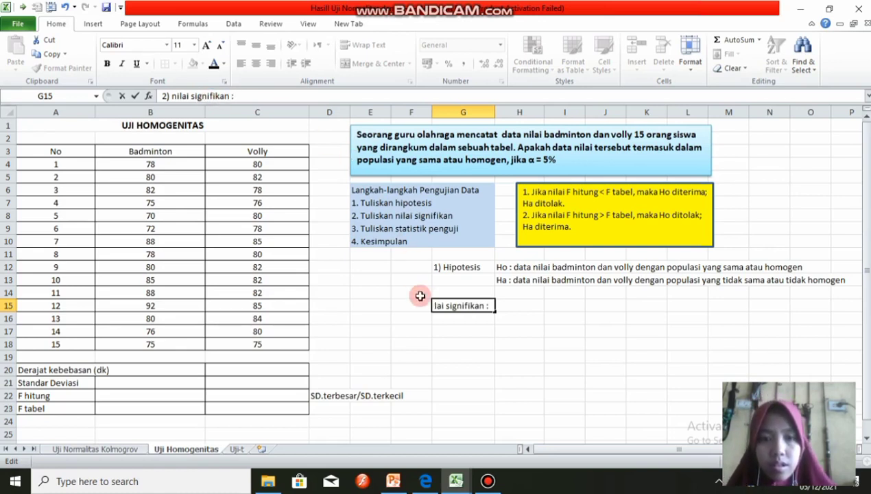
click(523, 309)
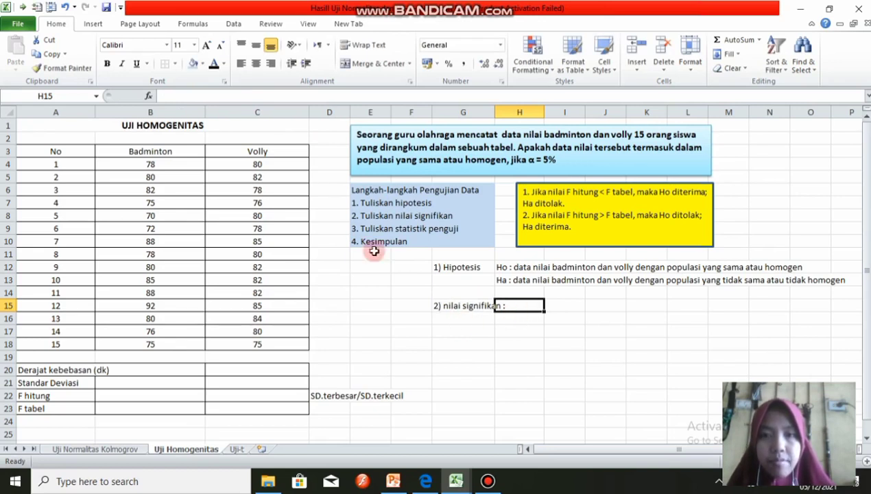
Append the significance level "5% = 0,005" to the "2) nilai signifikan :" text in G15.
double_click(451, 306)
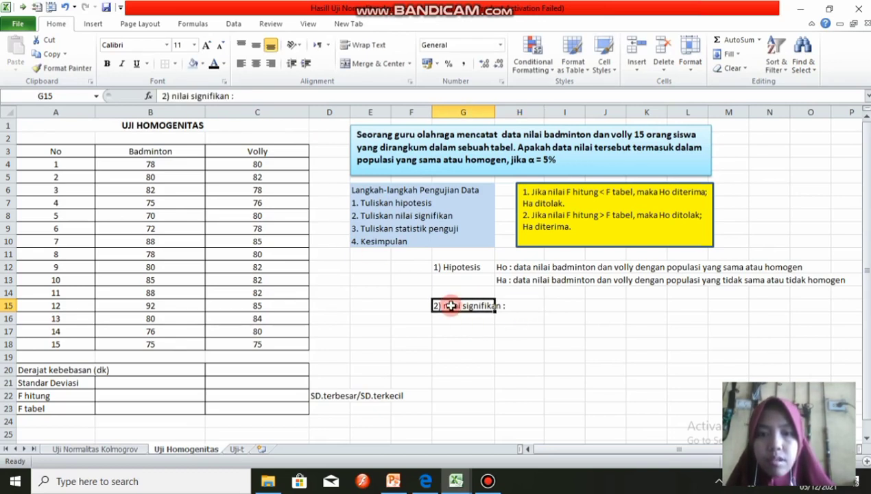
click(260, 98)
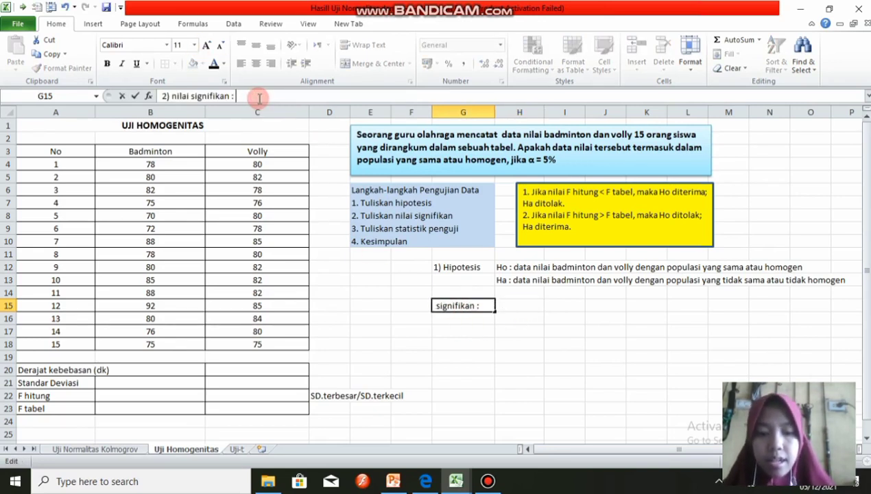
text(5%)
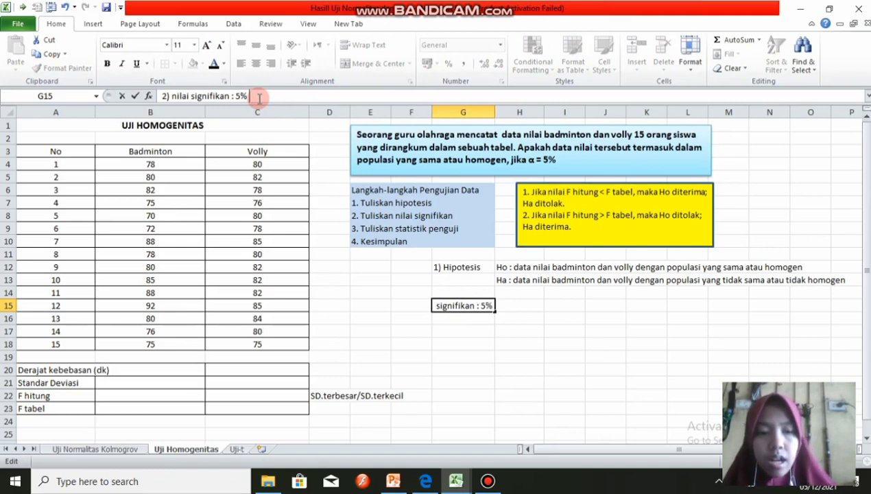
text( = 0,)
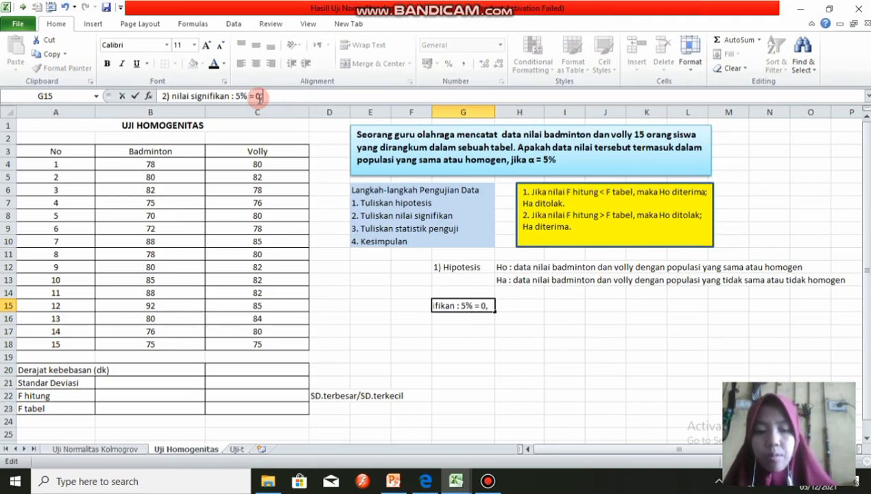
text(005)
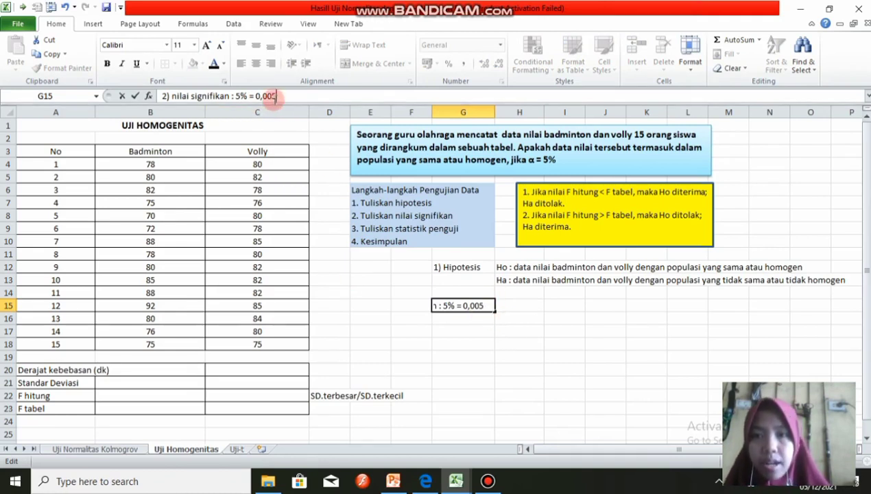
Correct the significance line in G15 so it reads "2) nilai signifikan : 5% = 0,05".
click(273, 98)
key(BackSpace)
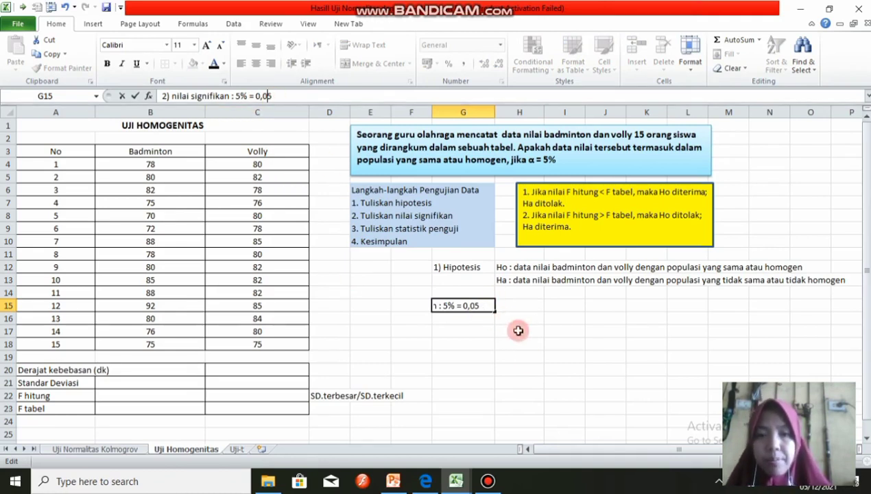
click(525, 369)
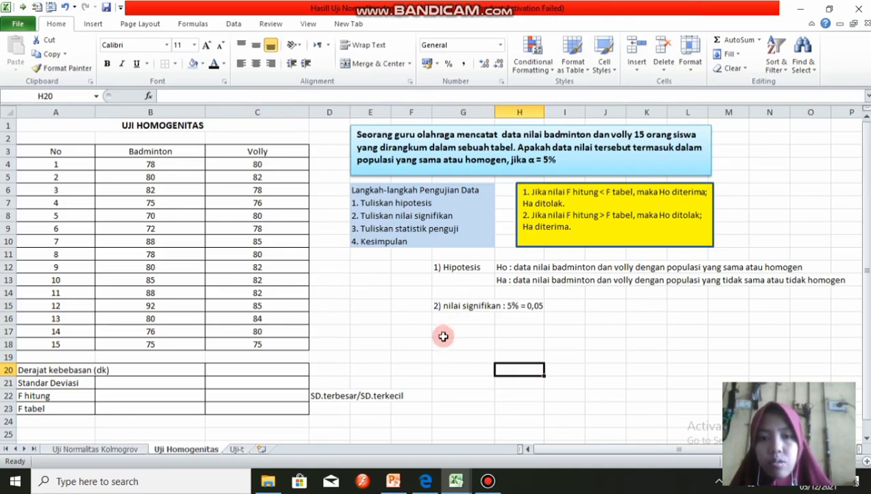
Enter the item number "3)" in cell G17, below the significance line.
click(444, 336)
text(3)
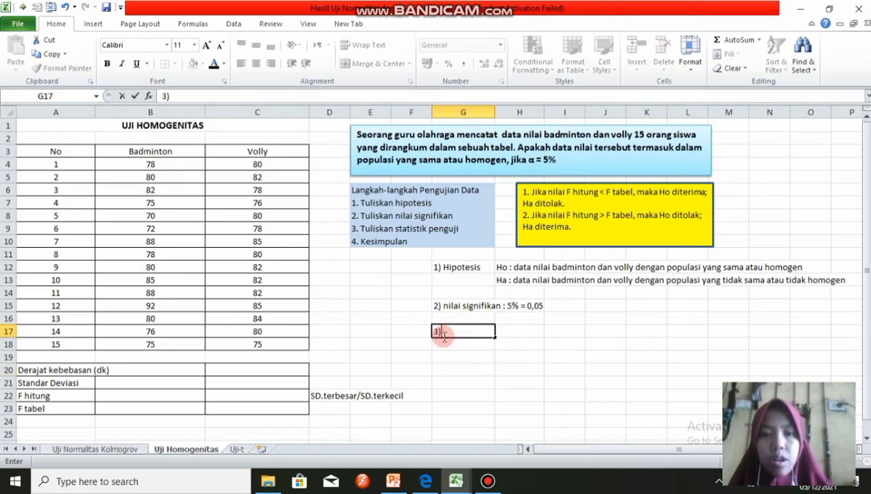
click(564, 403)
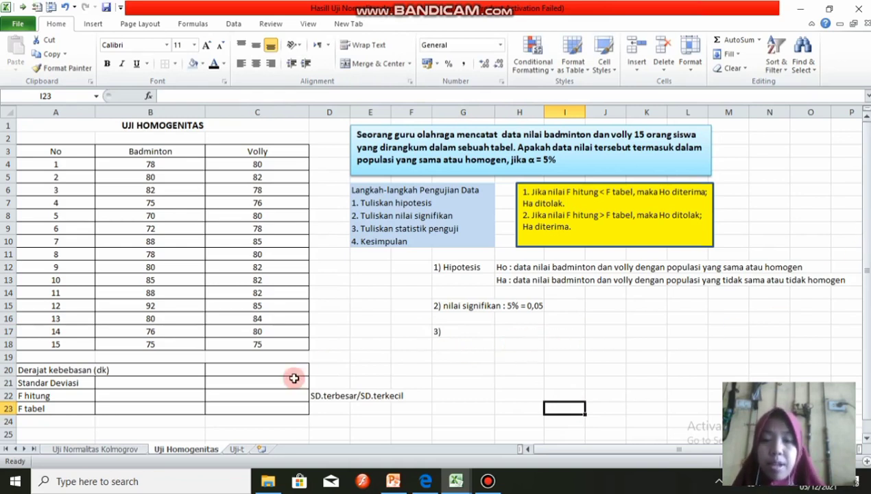
Fill in the degrees of freedom as text, "15 -1 = 14" for Badminton in B20 and "15 - 1 =14" for Volly in C20.
click(157, 369)
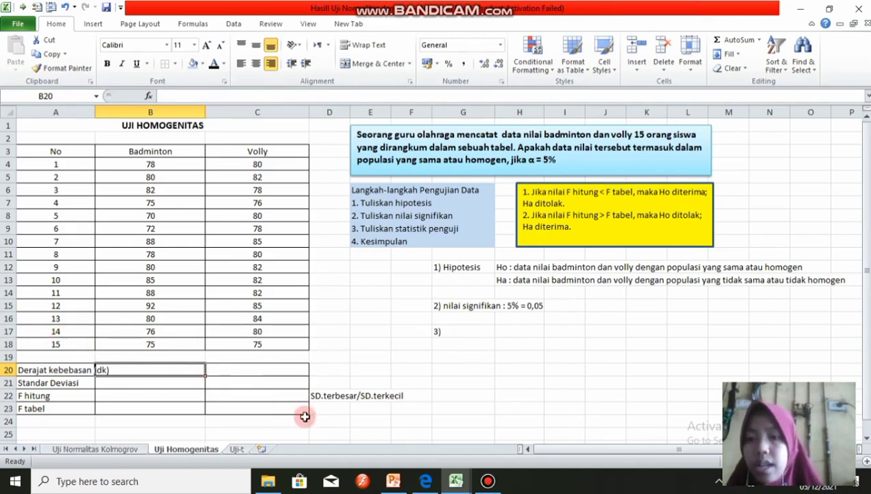
text(2)
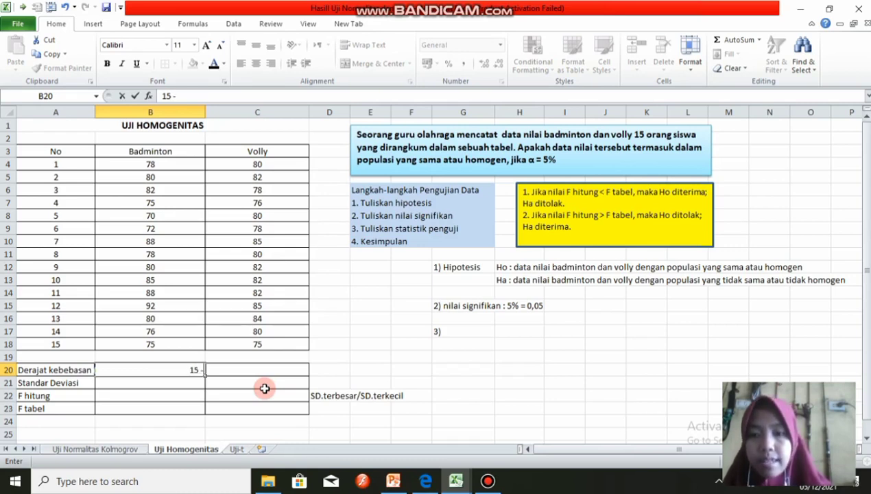
text(14)
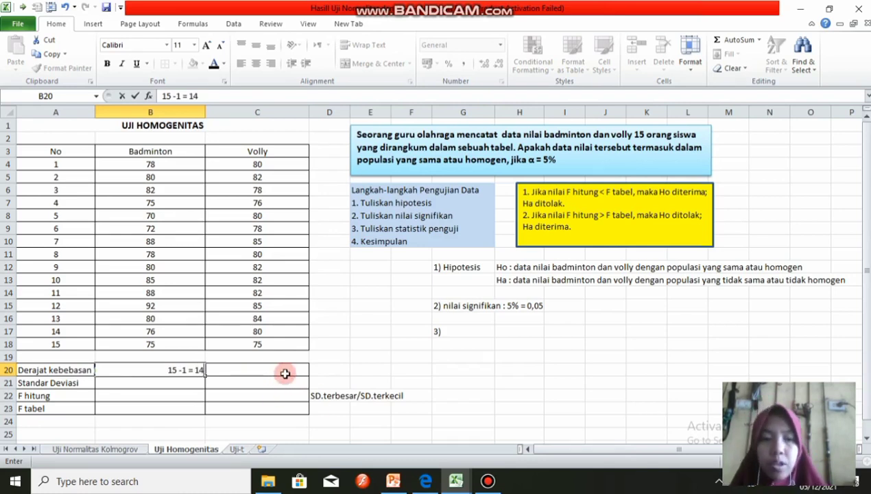
click(285, 372)
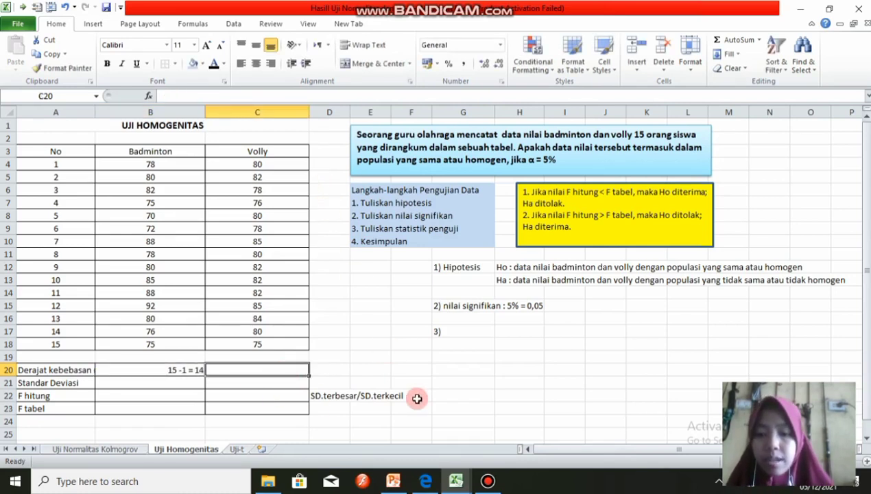
text(15 - 1)
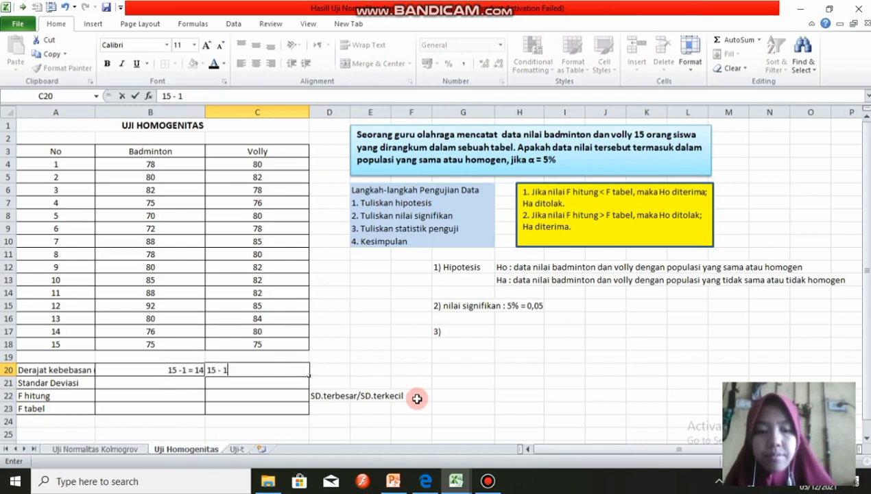
text( =14)
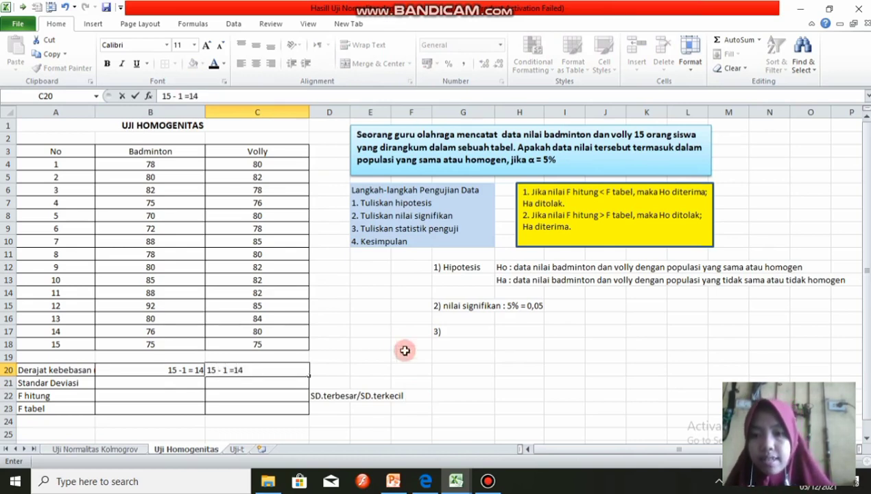
Calculate the Badminton standard deviation in B21 with STDEV over B4:B18.
click(150, 383)
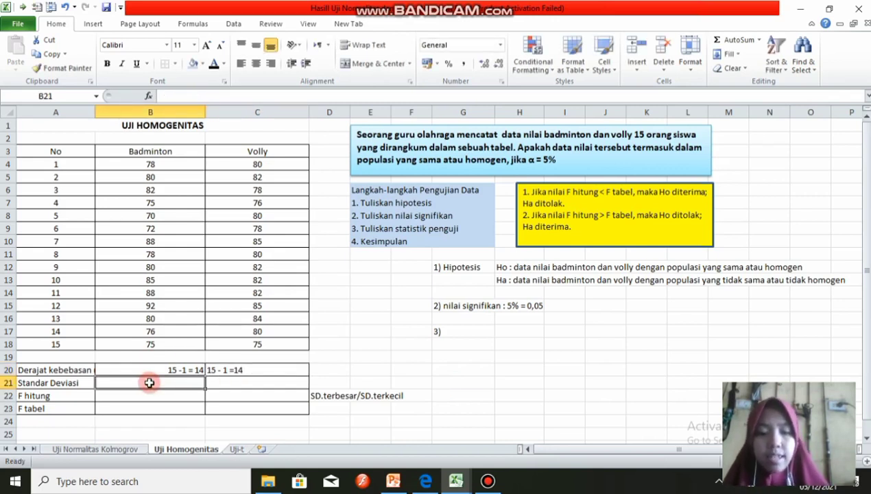
text(=)
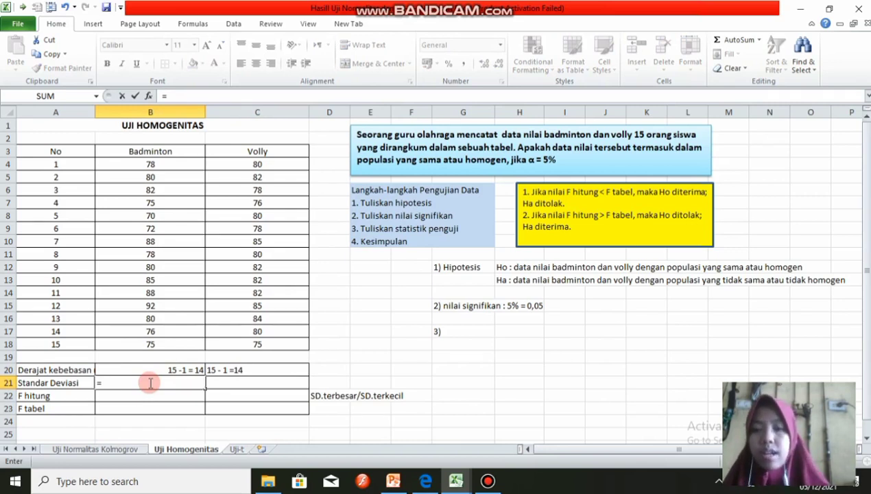
text(st)
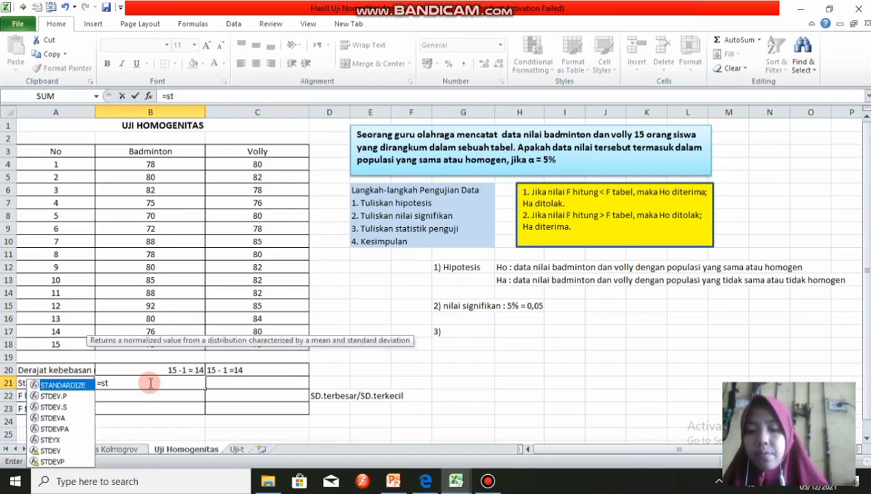
text(dev()
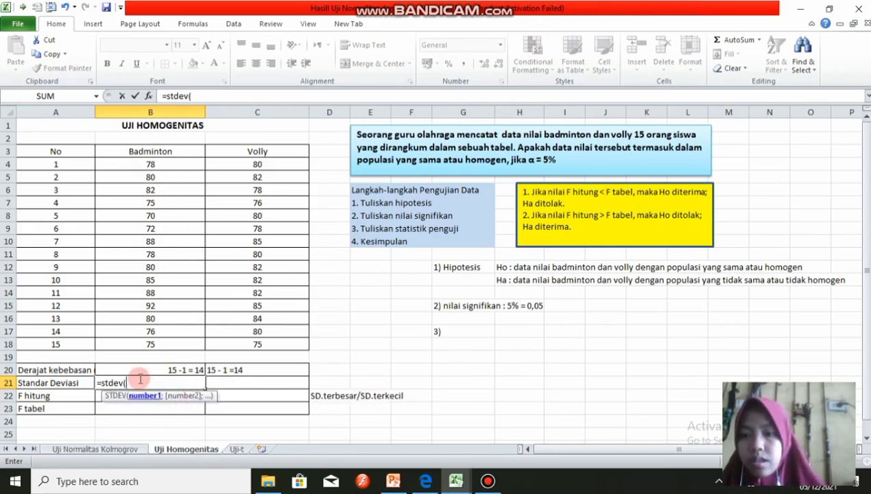
drag(152, 165, 160, 339)
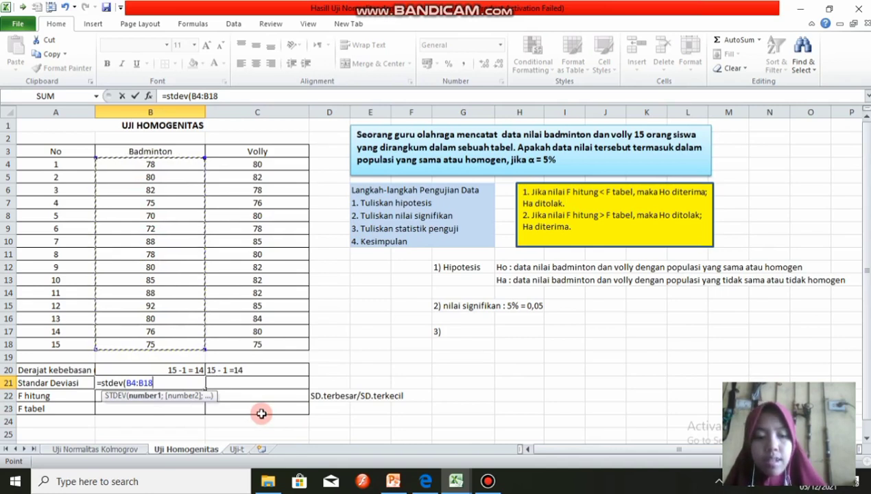
key(Return)
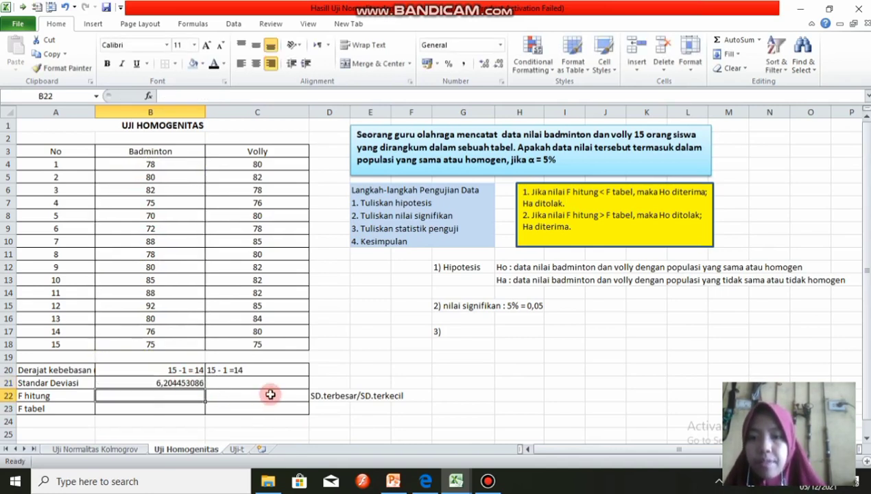
Calculate the Volly standard deviation in C21 with STDEV over C4:C18.
click(270, 385)
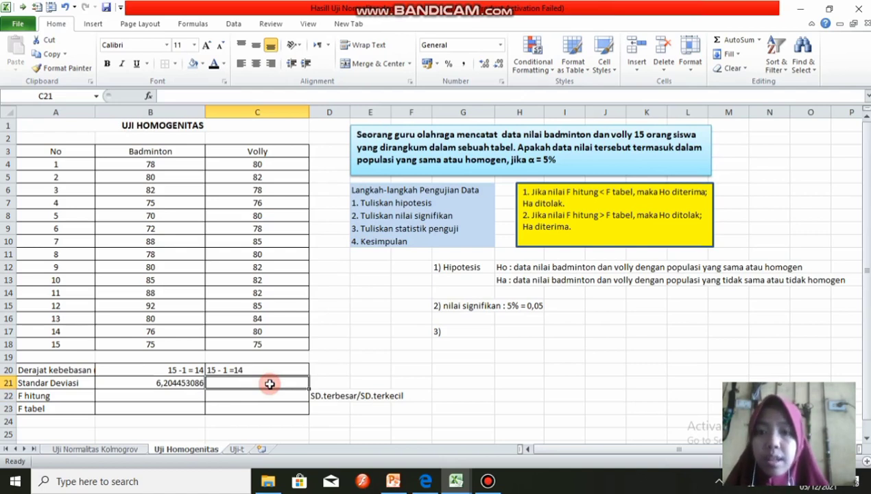
text(=st)
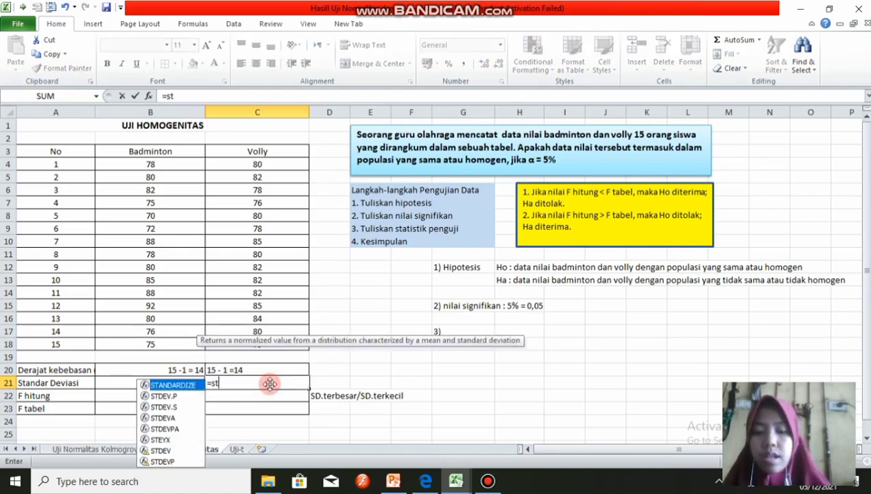
text(dev()
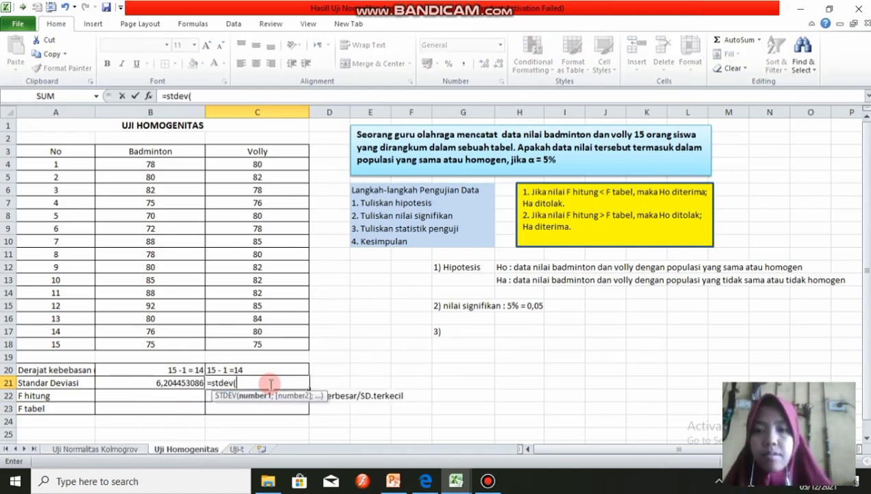
drag(245, 160, 258, 343)
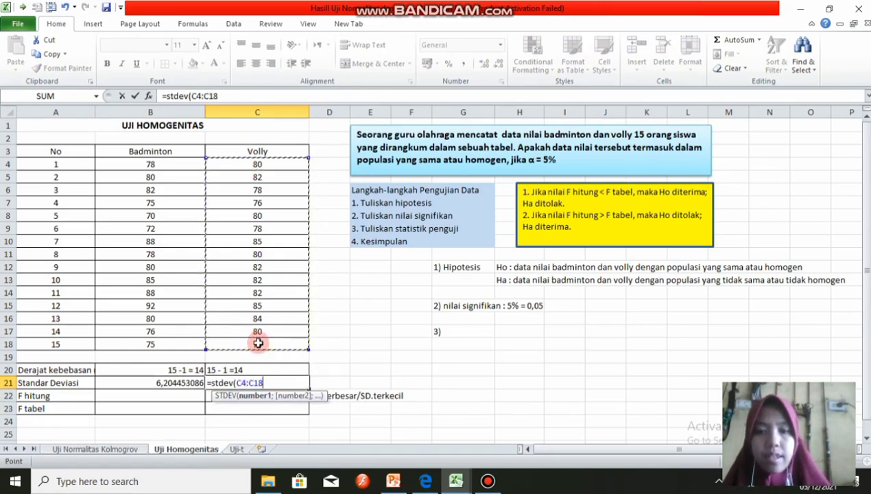
key(Return)
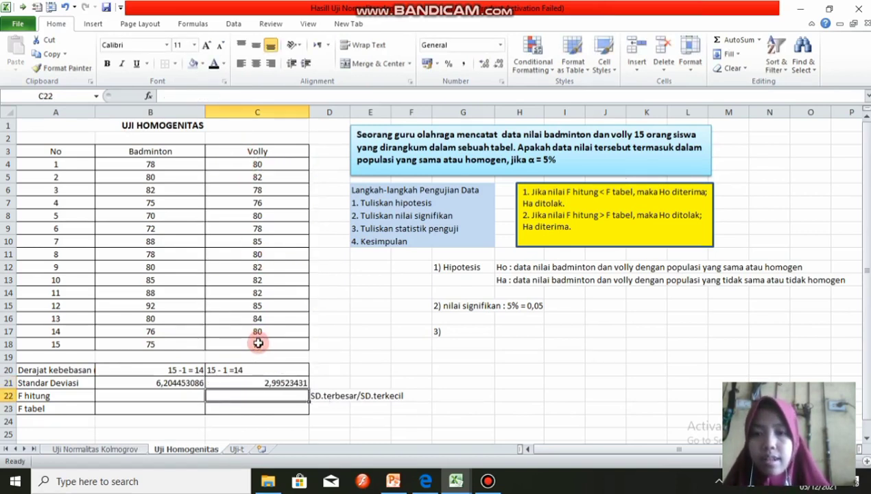
Calculate F hitung in B22 by dividing the larger standard deviation by the smaller one, =B21/C21.
click(181, 401)
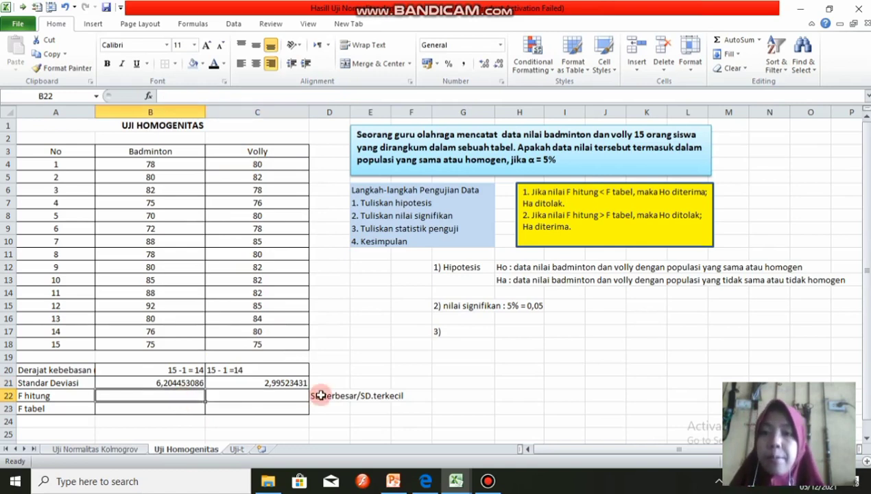
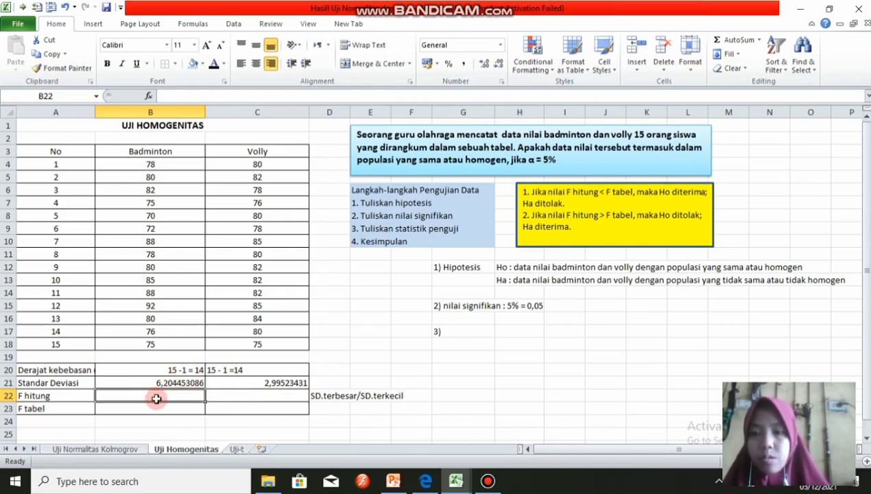
text(=)
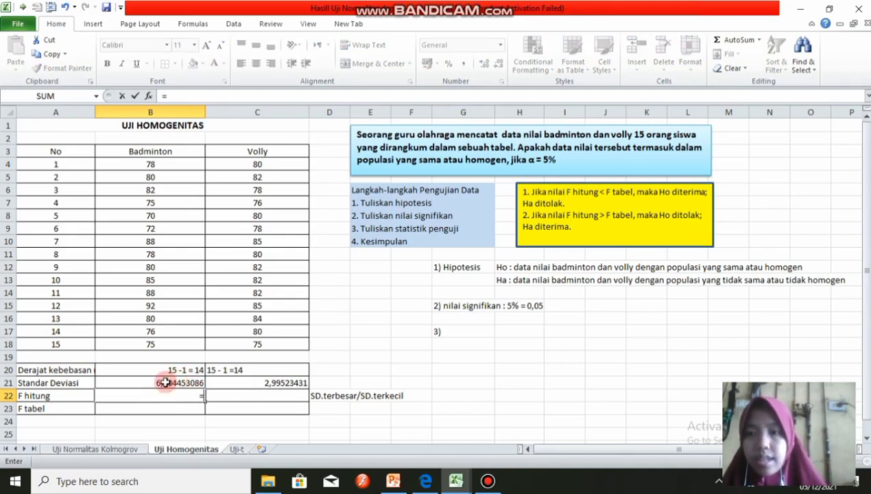
click(165, 383)
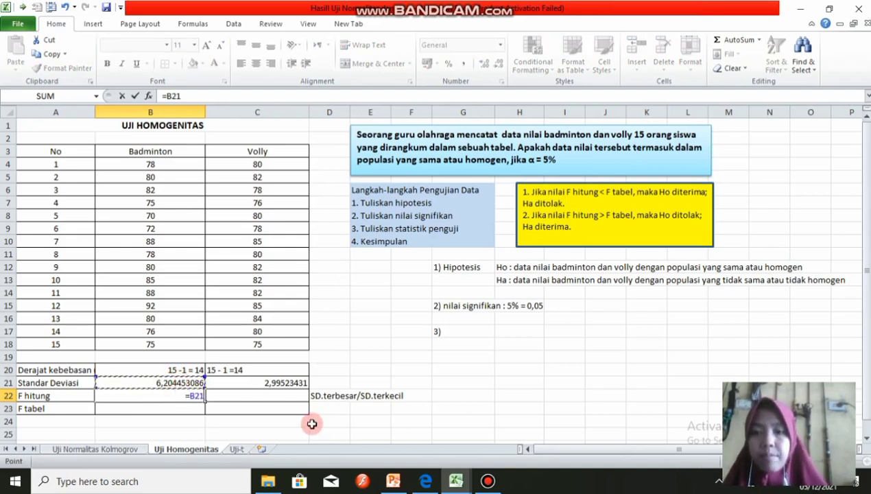
text(/)
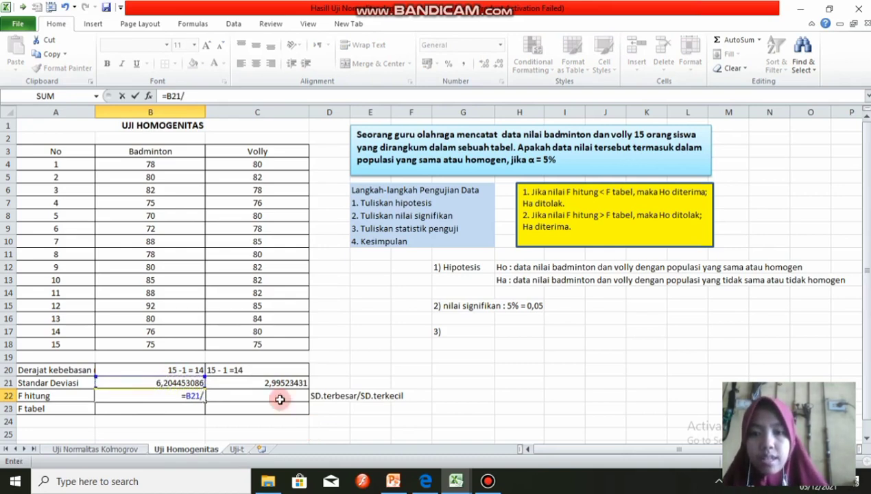
click(269, 382)
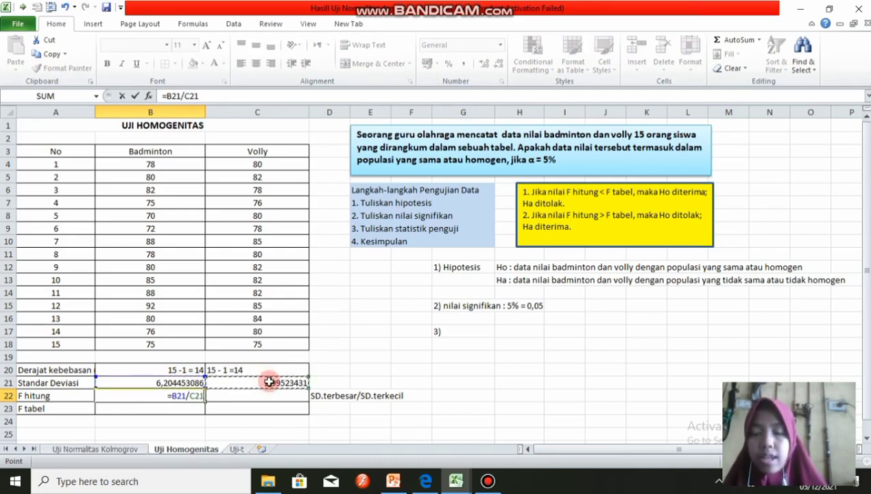
key(Return)
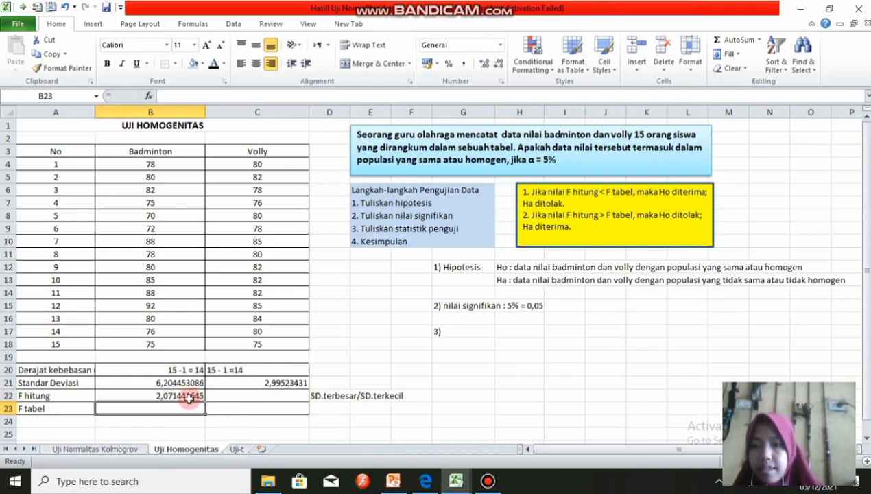
click(190, 396)
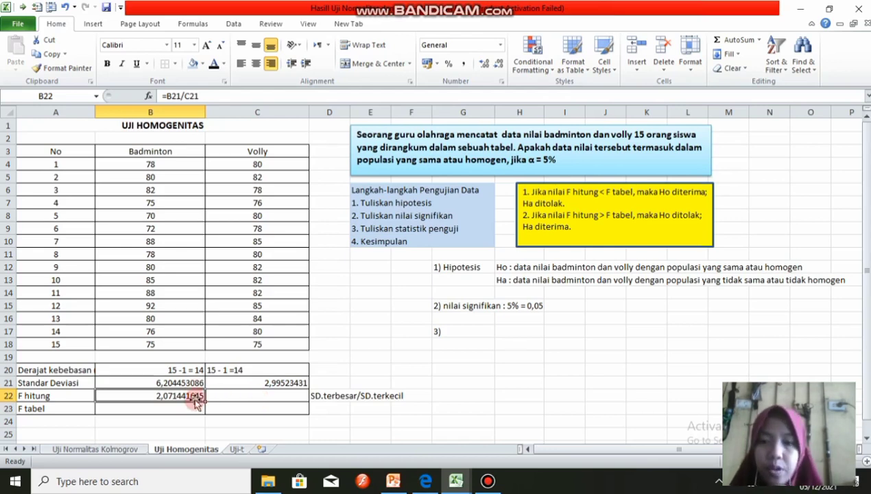
click(244, 399)
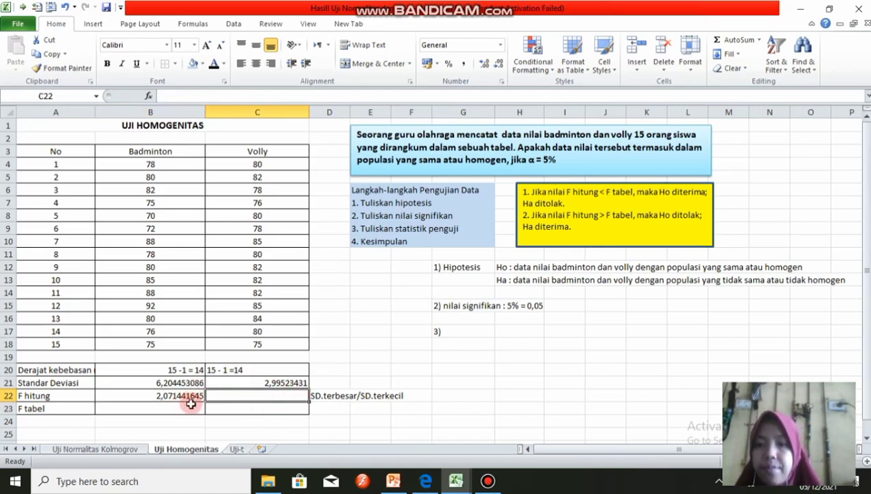
Select the F tabel cell B23 and switch to Tabel F.pdf in Microsoft Edge to consult the F distribution table.
click(168, 408)
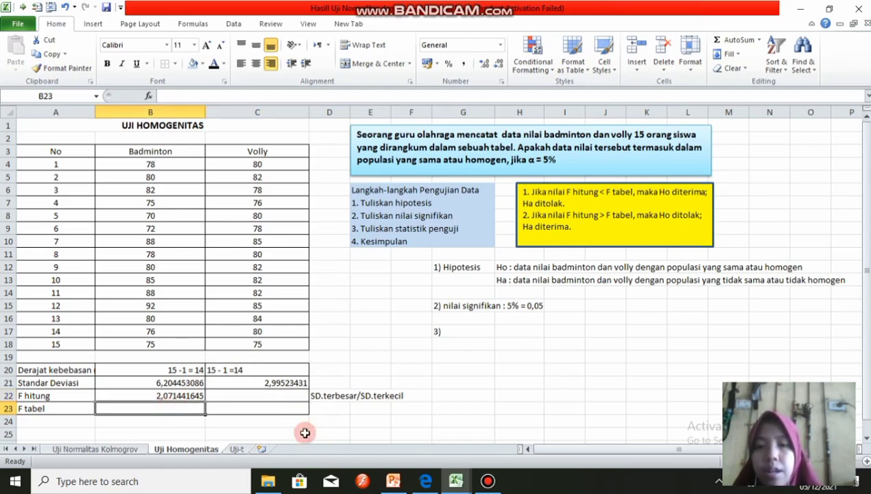
click(276, 410)
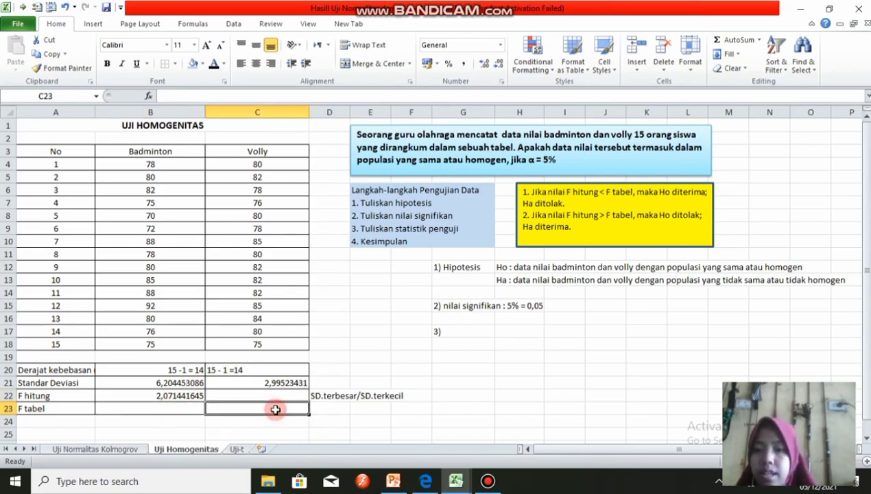
click(184, 406)
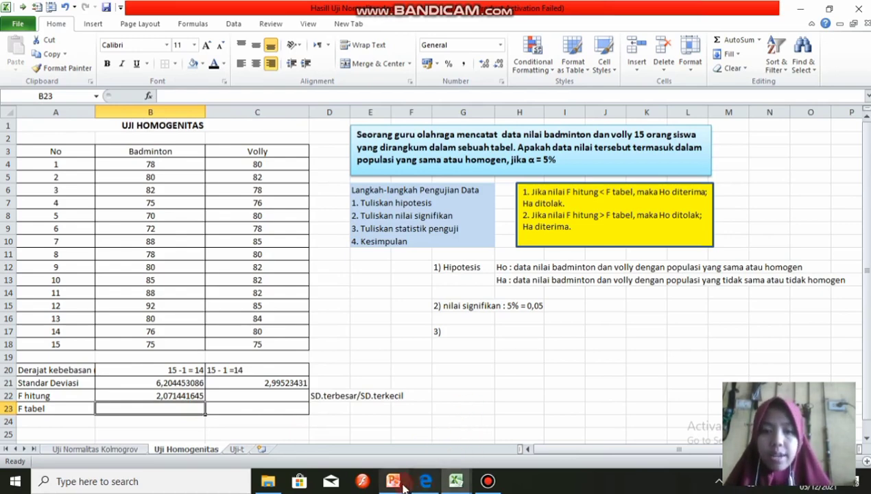
mouse_move(424, 485)
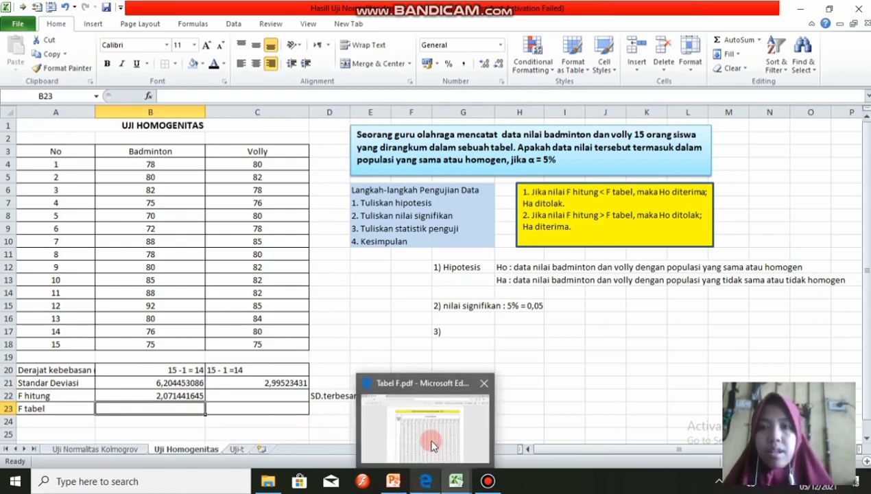
click(428, 440)
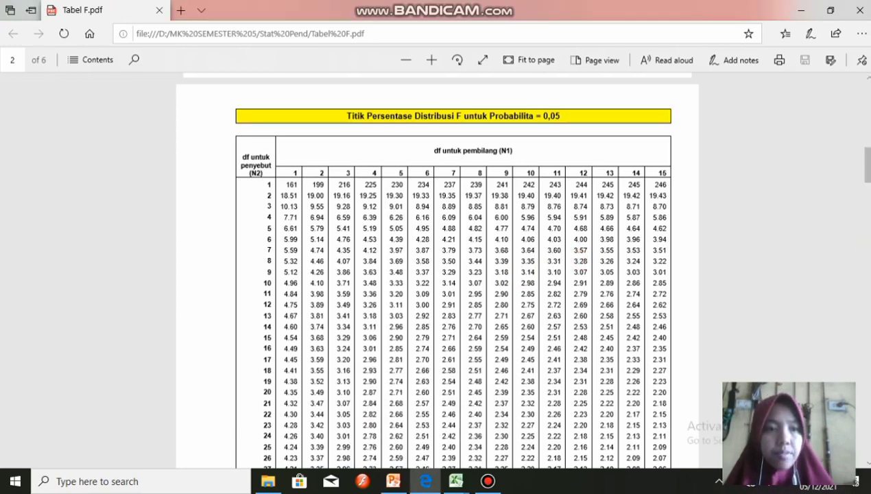
Look up the critical value for N1 = 14 and N2 = 14 in the 0,05 probability F distribution table.
scroll(437, 269, down, 3)
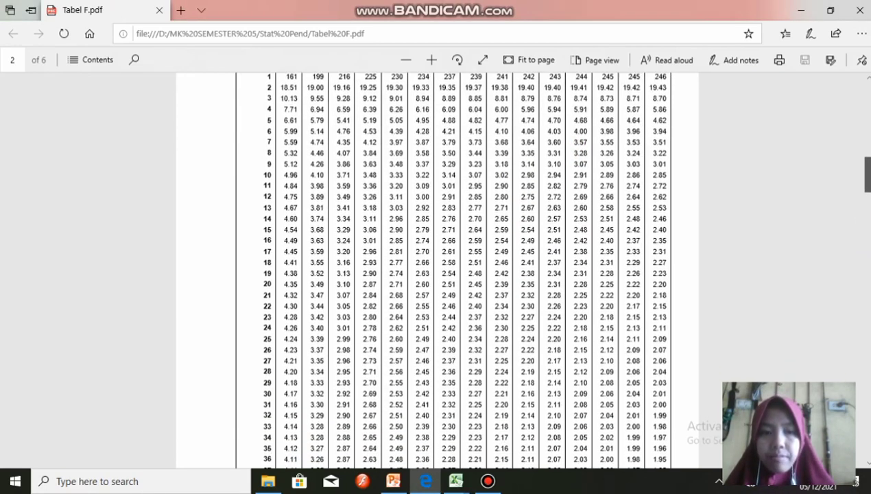
scroll(437, 269, down, 1)
scroll(437, 269, up, 3)
scroll(437, 269, down, 2)
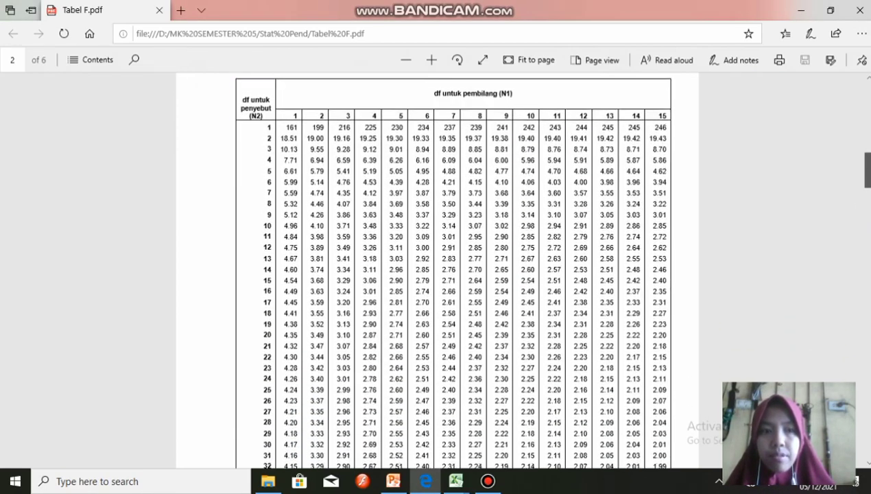
scroll(437, 269, down, 1)
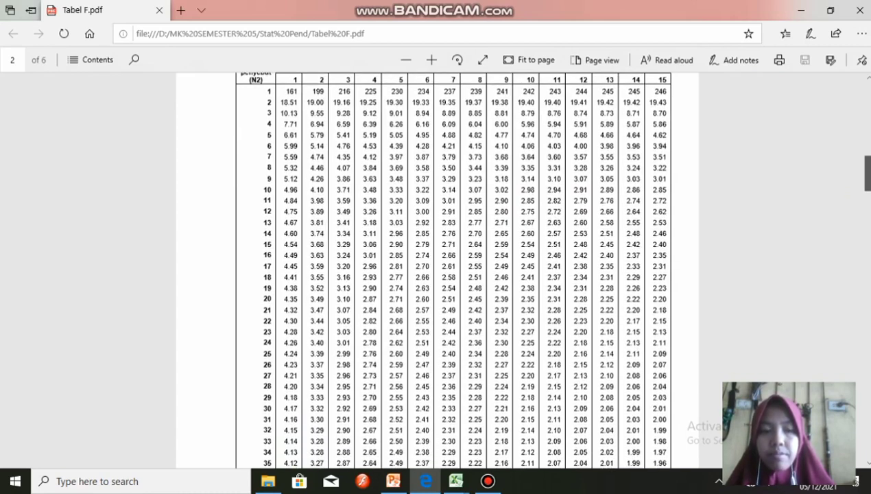
scroll(437, 269, up, 2)
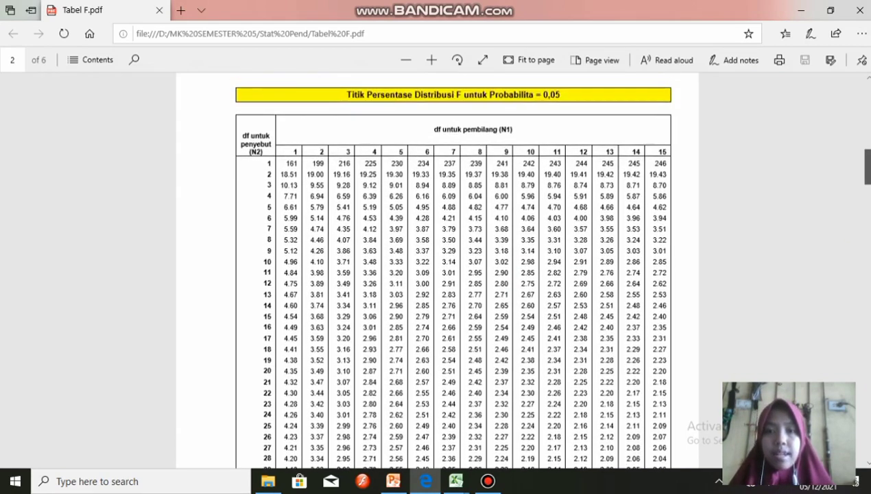
scroll(437, 269, down, 3)
scroll(437, 269, up, 2)
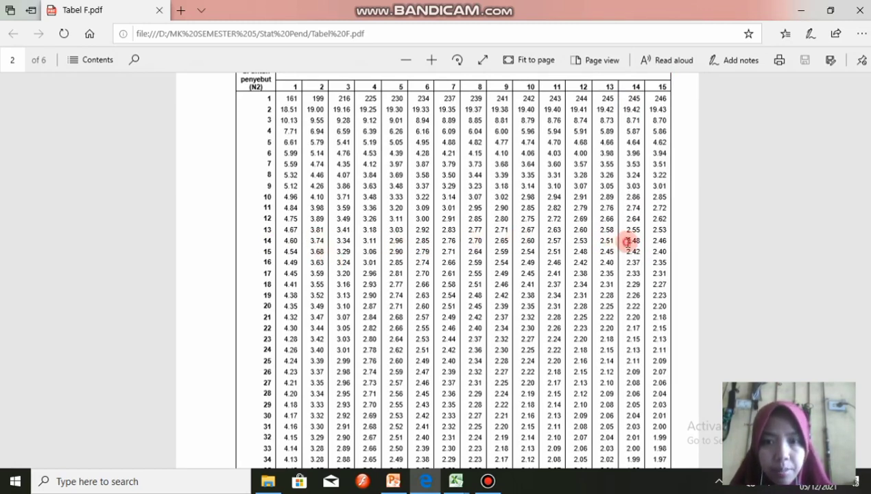
drag(626, 242, 647, 243)
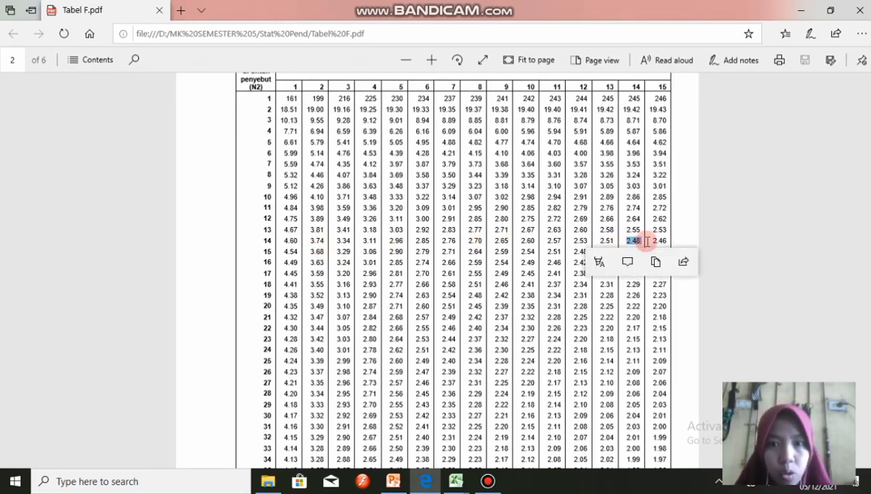
Switch back to the Excel workbook containing the Uji Homogenitas sheet and enter 2,48 as F tabel in B23.
click(456, 483)
mouse_move(514, 431)
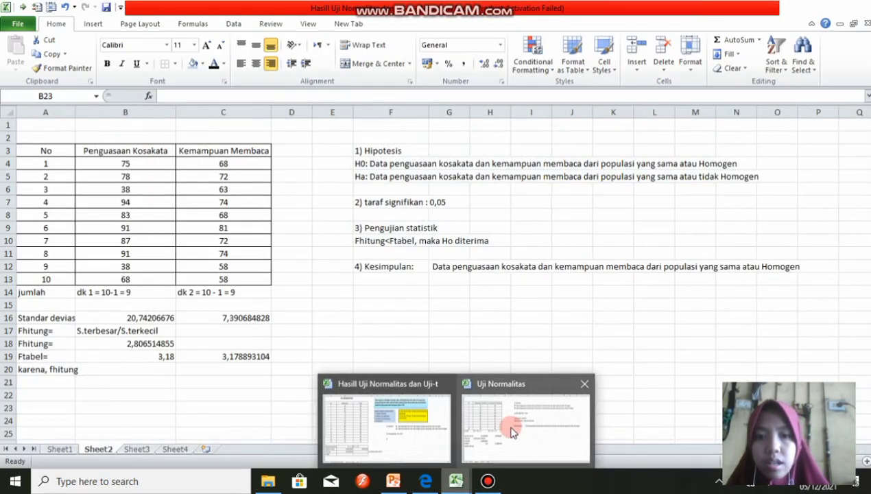
click(429, 422)
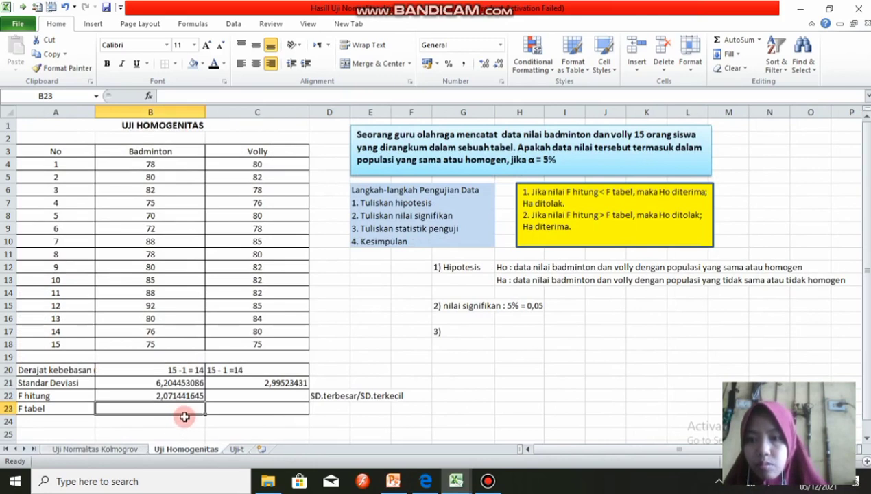
text(2)
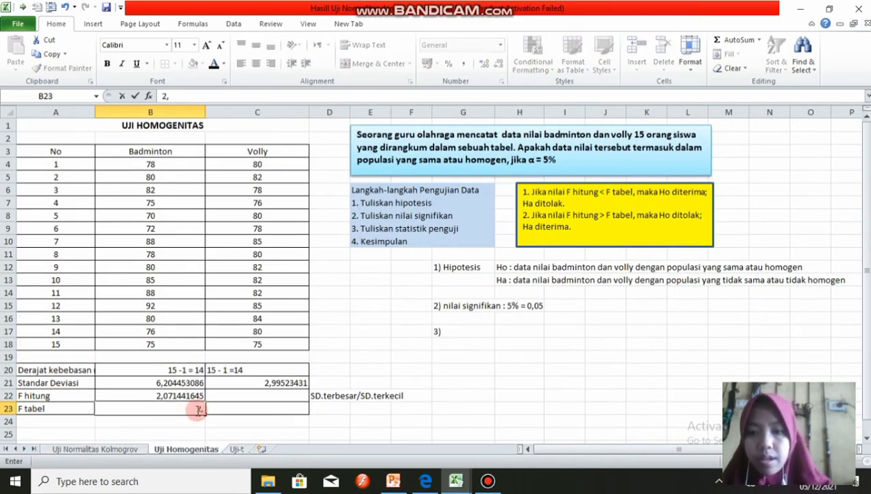
text(,48)
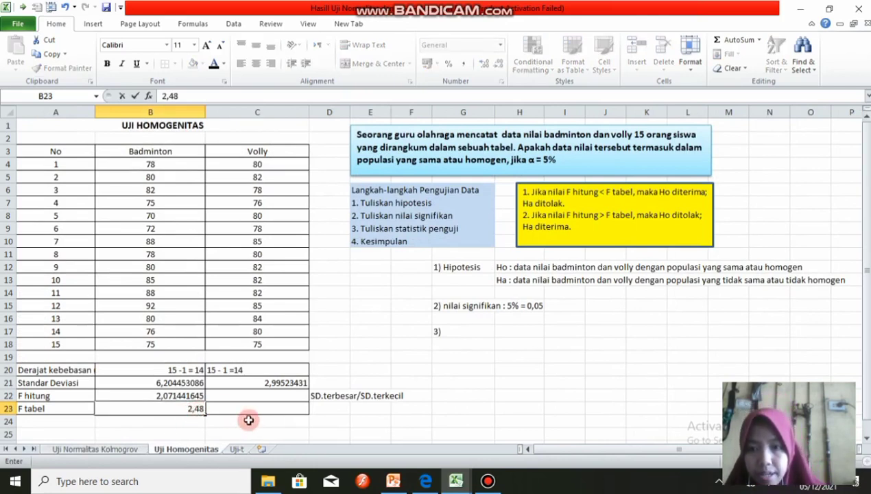
Calculate F tabel in C23 with =FINV(0,05;14;14) and compare it with the table value in B23.
click(253, 410)
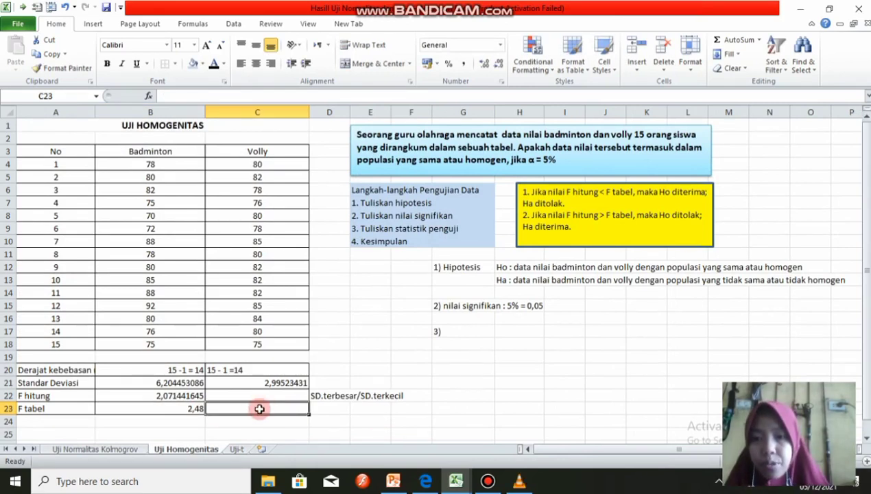
text(=)
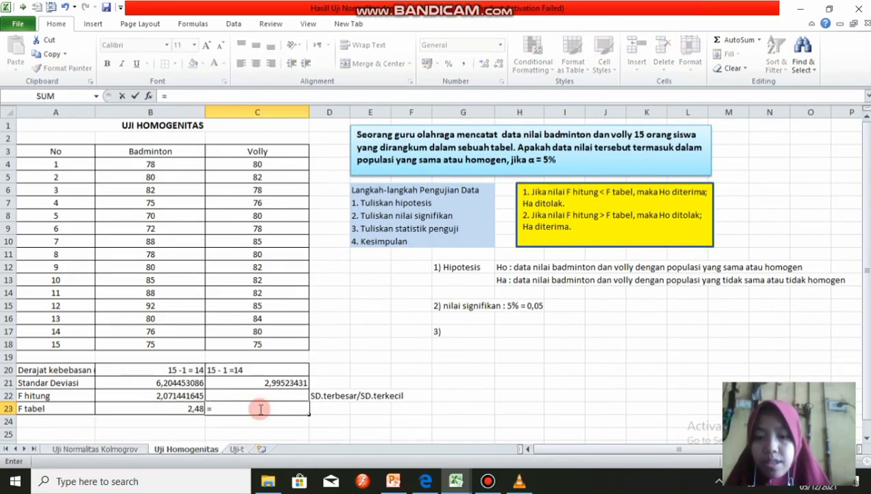
text(finv)
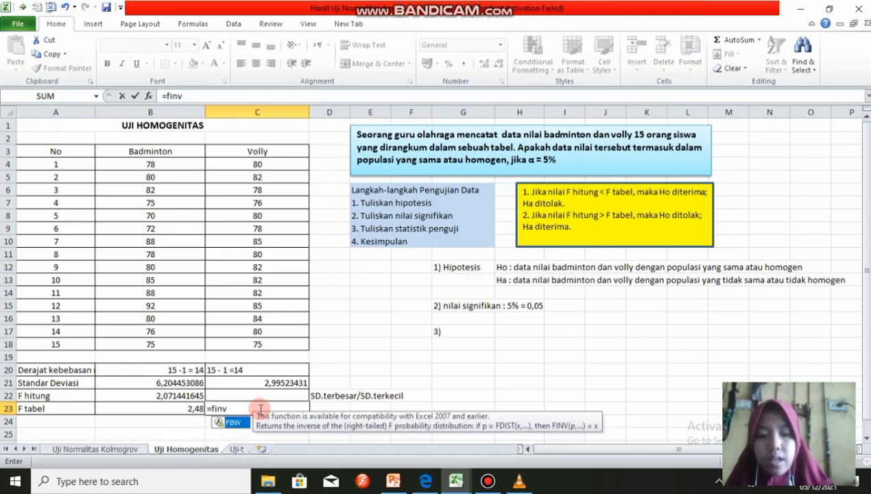
text((0,05)
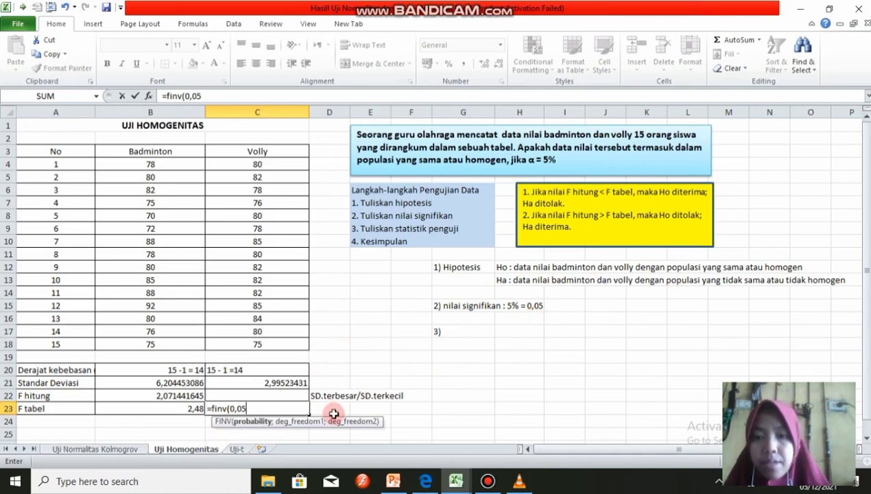
text(;14)
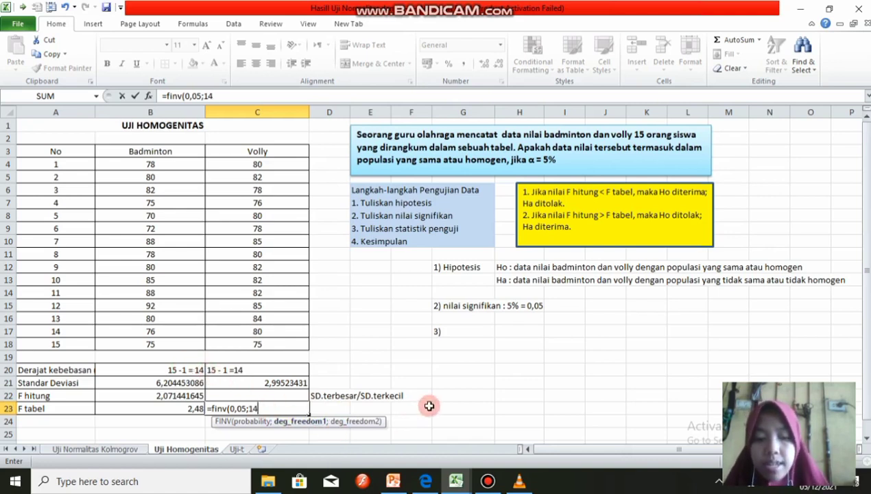
text(;14)
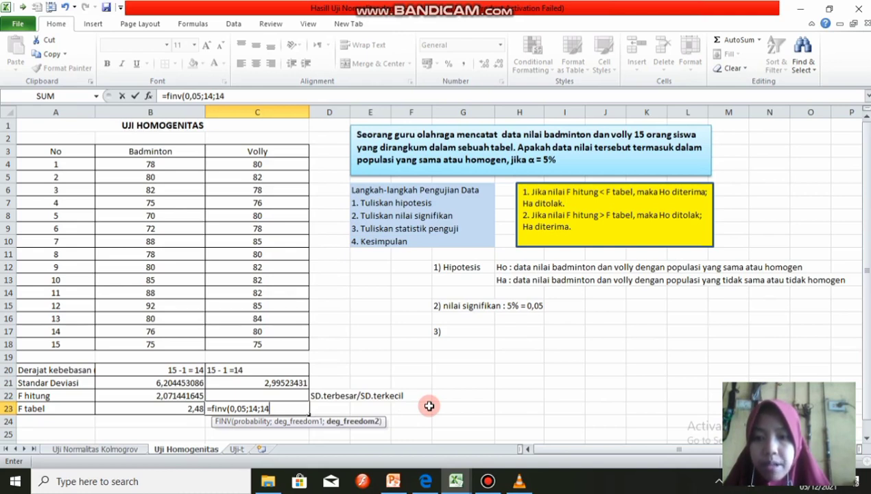
key(Return)
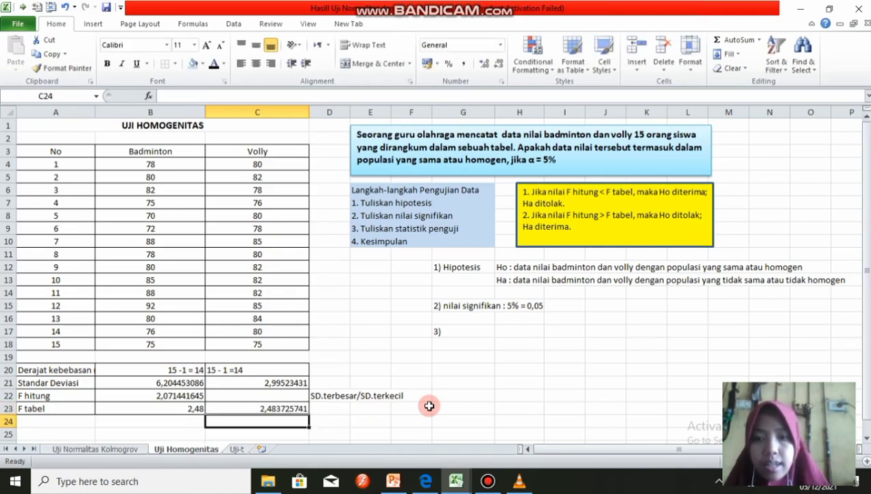
click(268, 408)
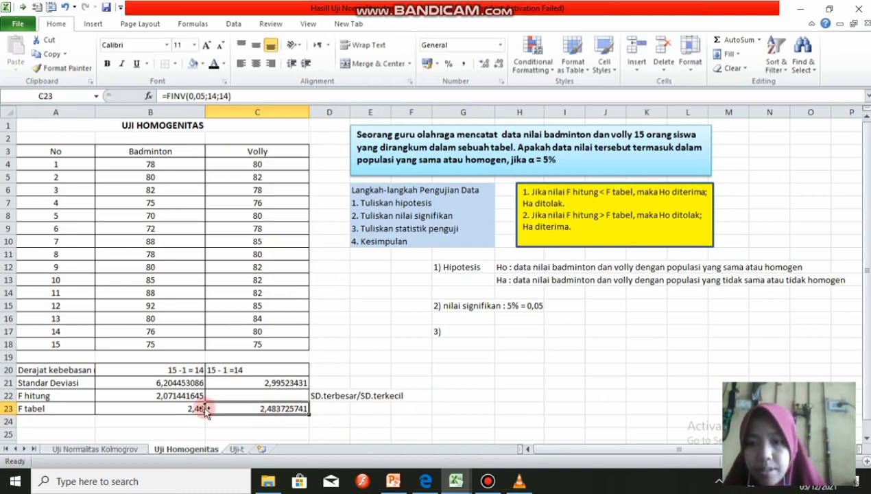
click(176, 409)
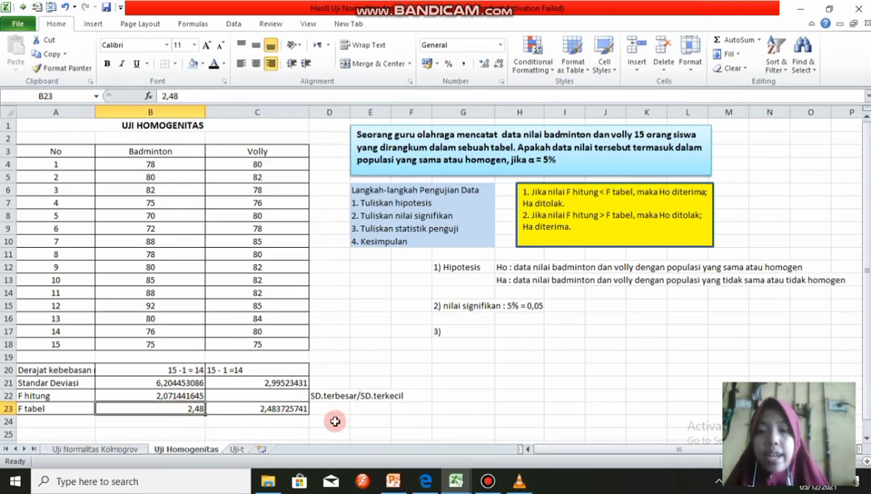
click(287, 411)
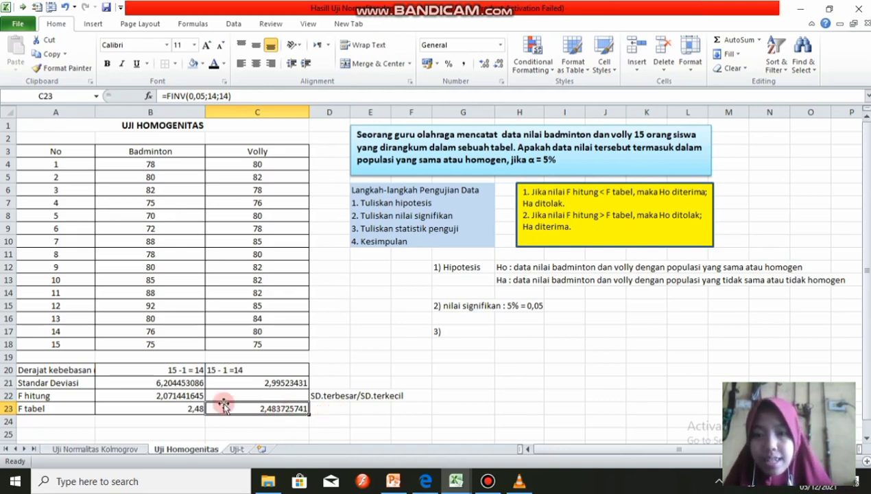
click(351, 413)
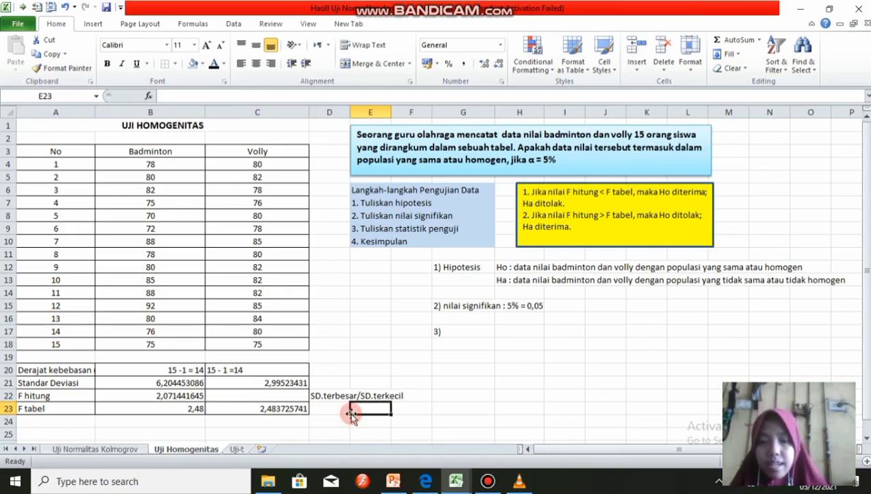
Complete the third step's heading in G17 as "3) statistik penguji".
click(472, 332)
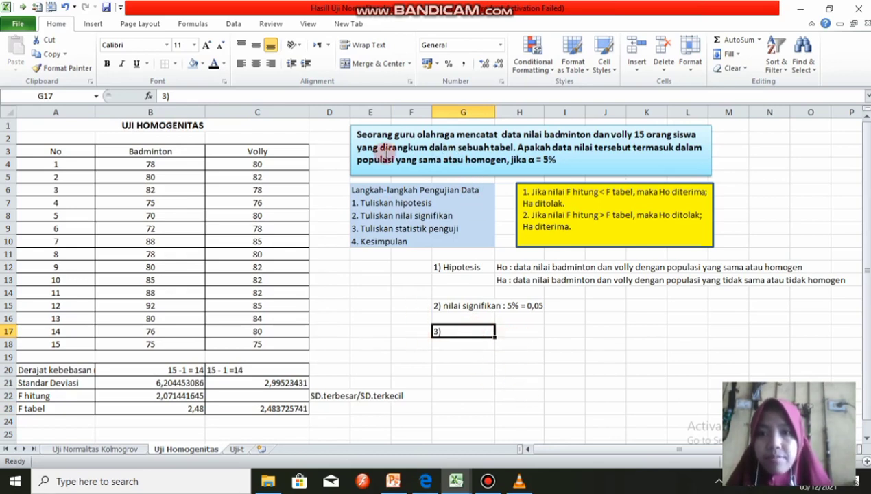
click(178, 95)
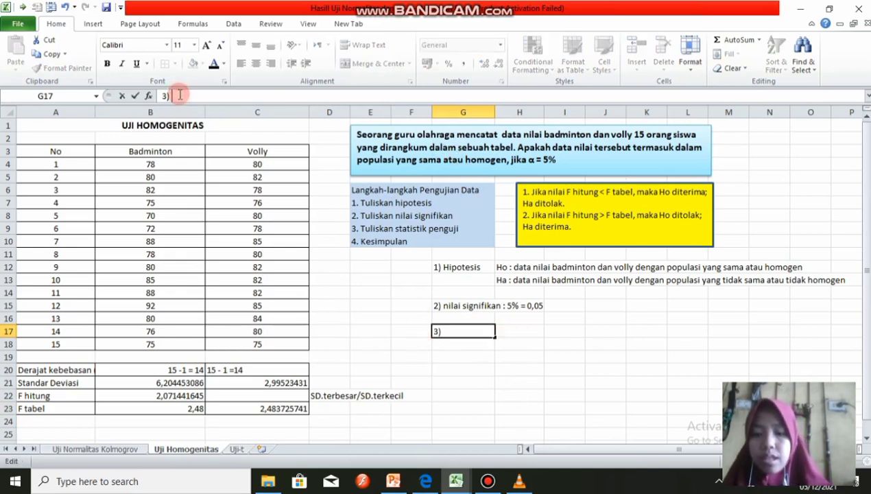
text(t)
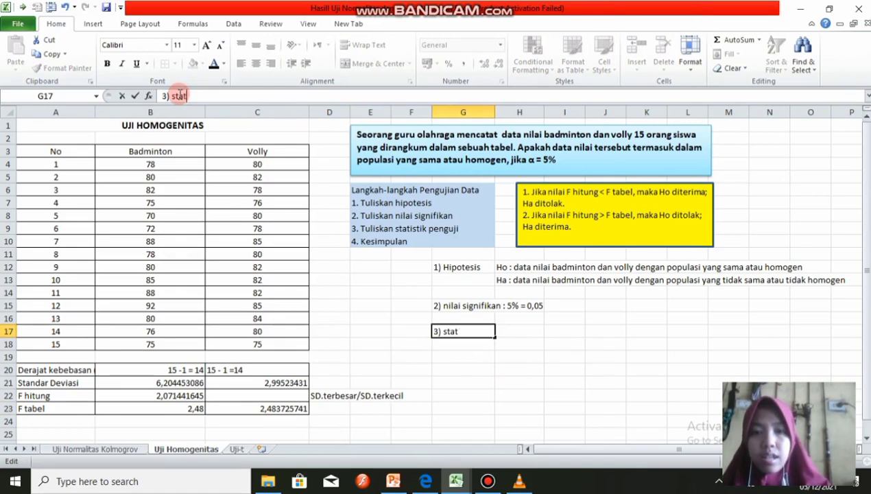
text(istik p)
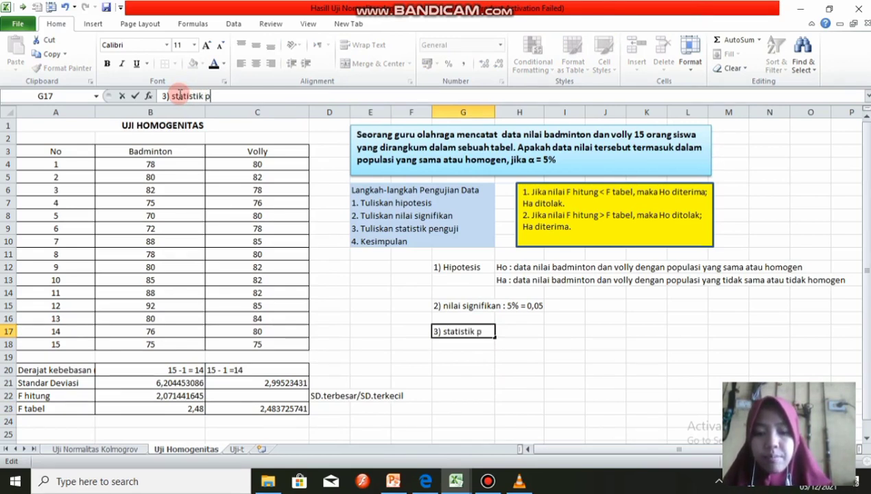
text(enguji)
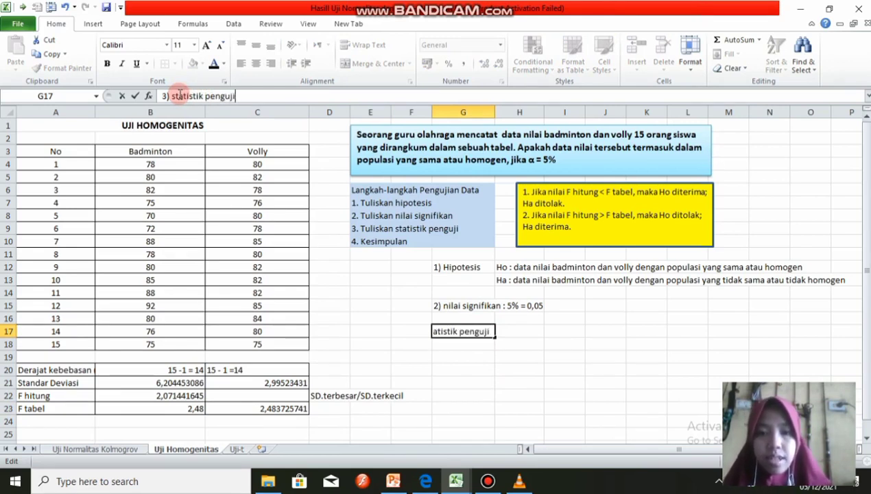
click(180, 95)
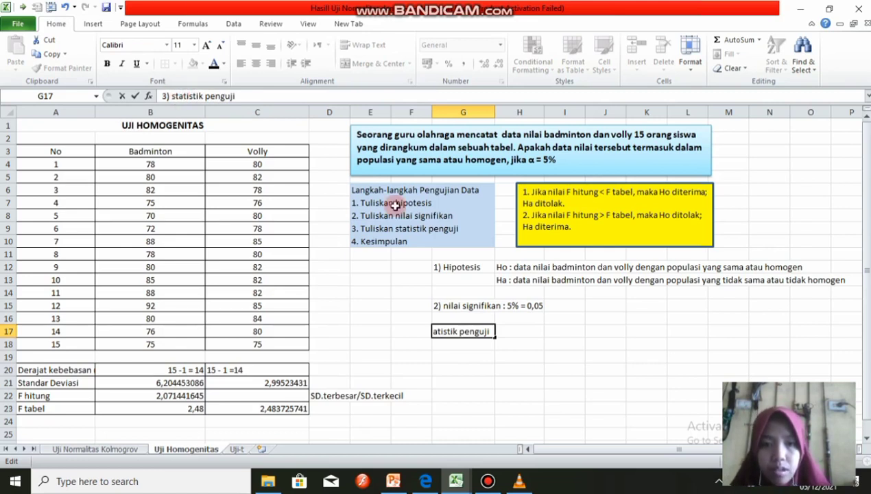
Write the comparison "F hitung < F tabel" in G18 under the statistik penguji heading.
click(464, 343)
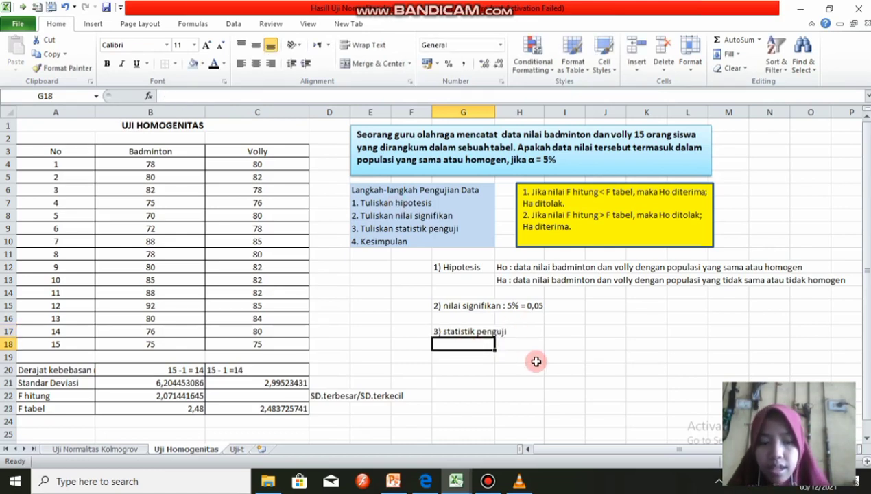
text(f)
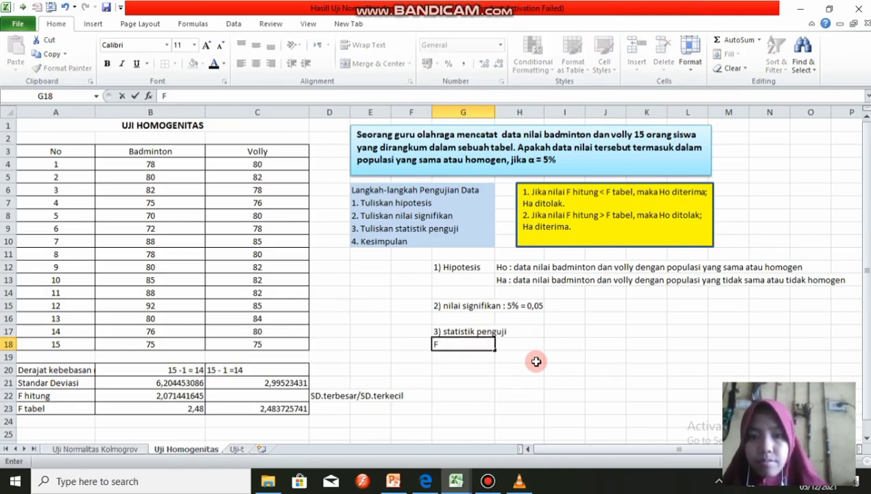
text( hi)
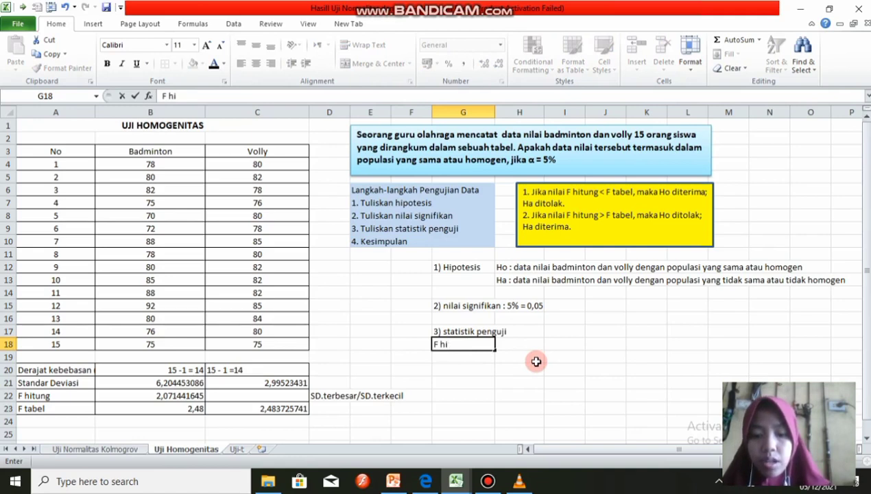
text(tung <)
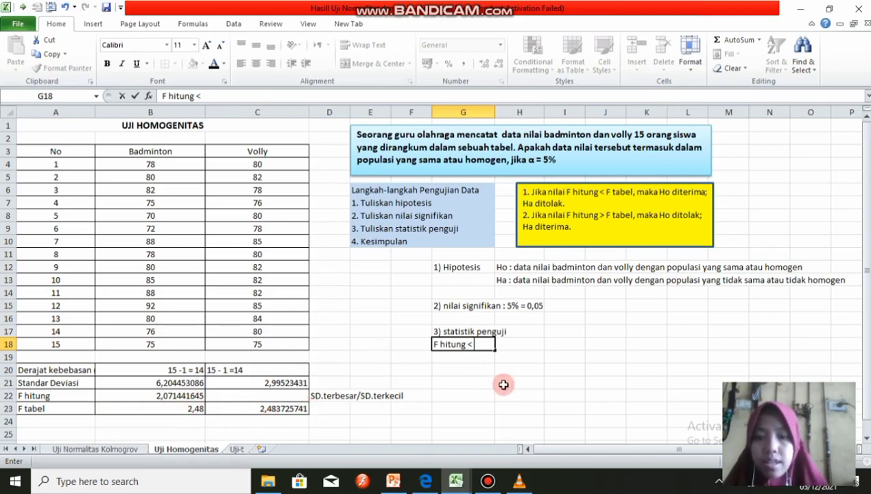
text(abe)
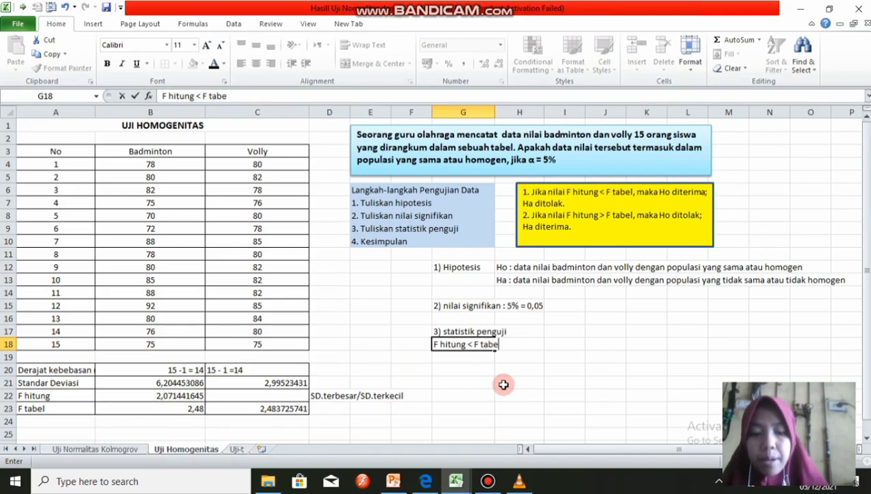
text(l)
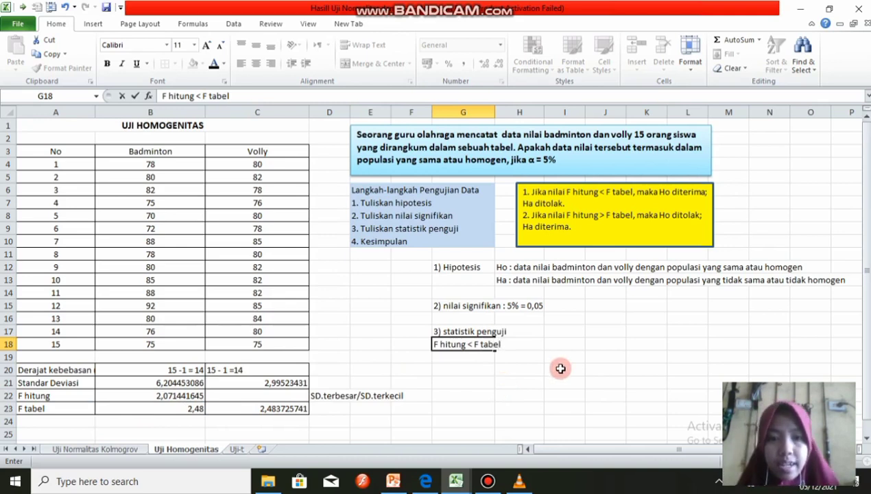
click(465, 360)
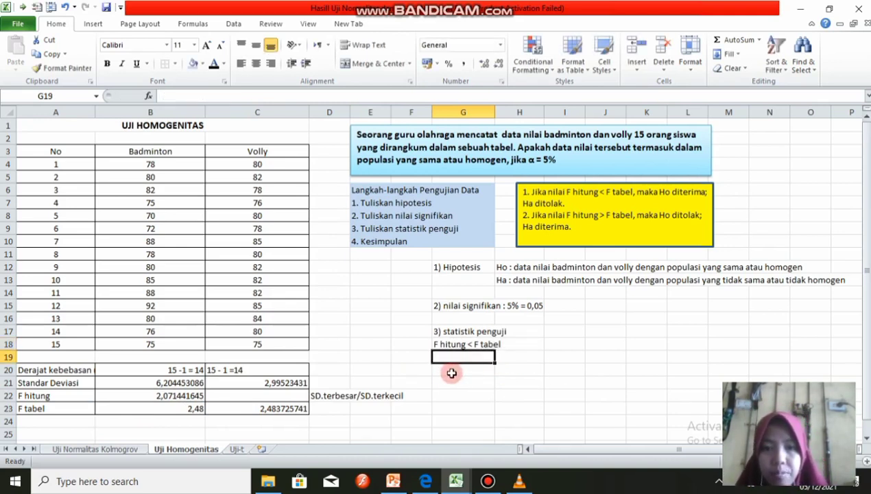
click(483, 343)
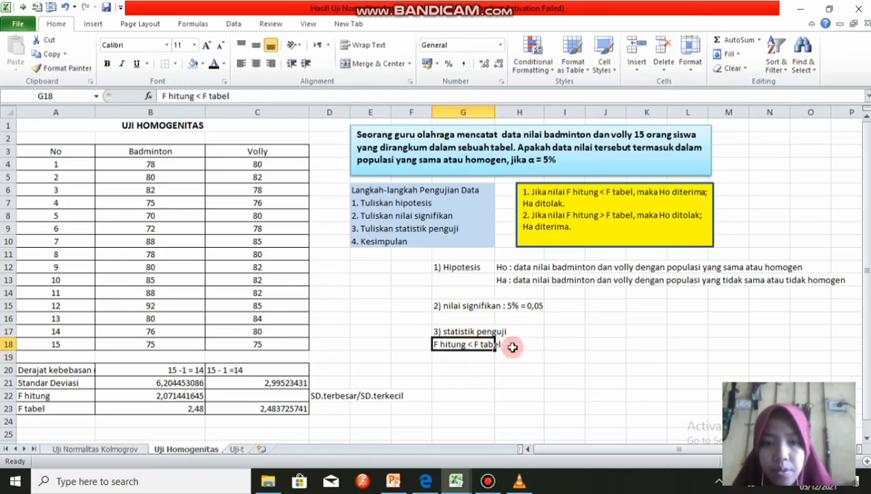
Extend the comparison in G18 with the values so it reads "F hitung < F tabel, dengan nilai 2,07 < 2,48".
click(255, 97)
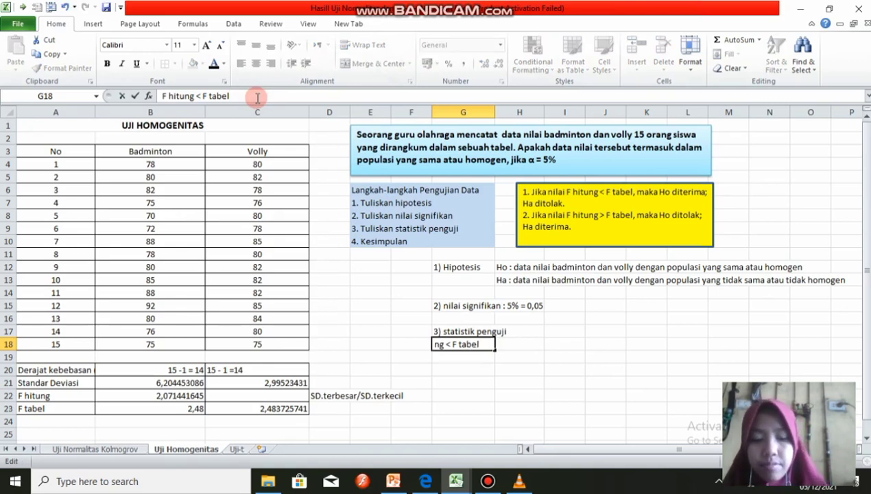
text(, dengan ni)
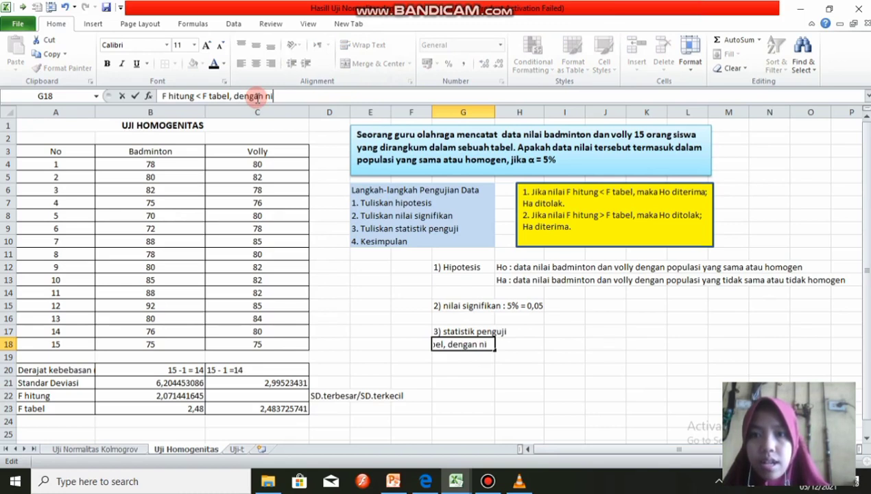
text(lai)
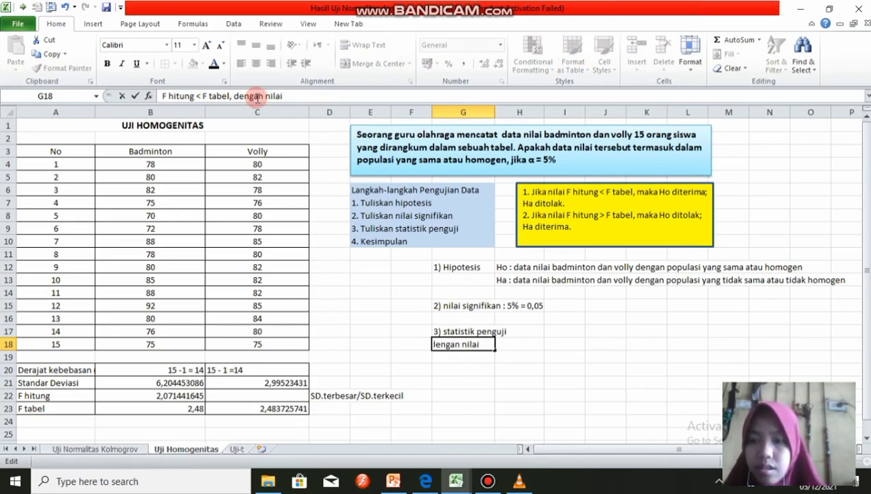
text( 1,07)
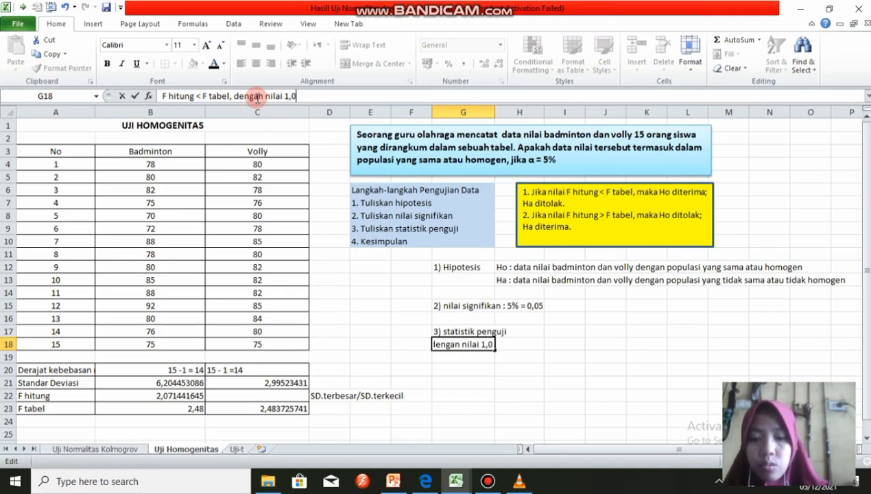
key(BackSpace)
key(BackSpace)
key(BackSpace)
key(BackSpace)
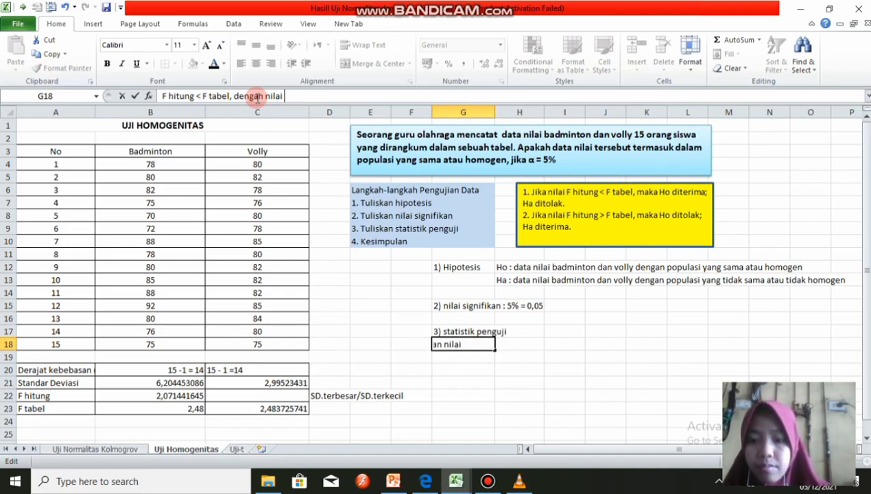
text(2,07 <)
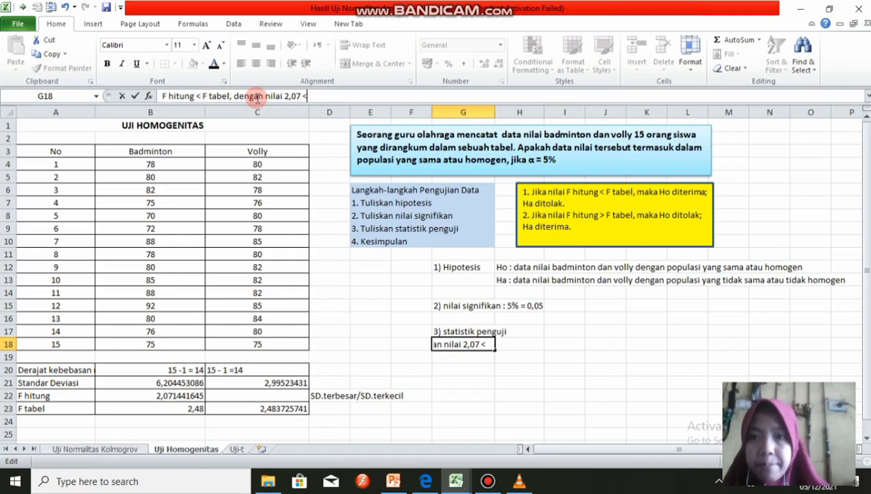
text(2,48)
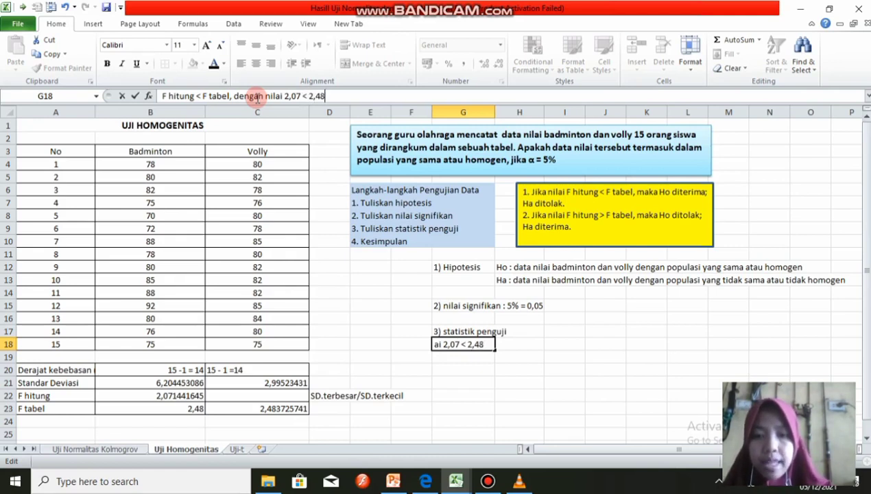
click(525, 365)
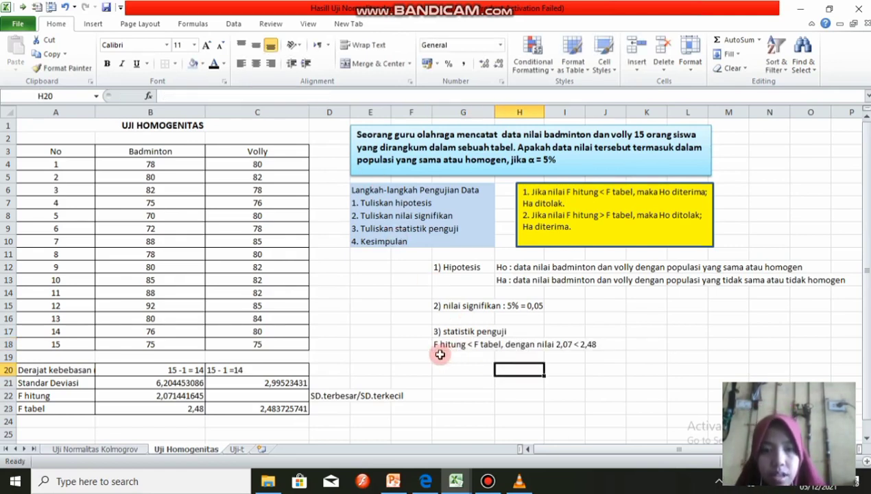
Enter the fourth step's heading "4) kesimpulan" in G20.
click(453, 367)
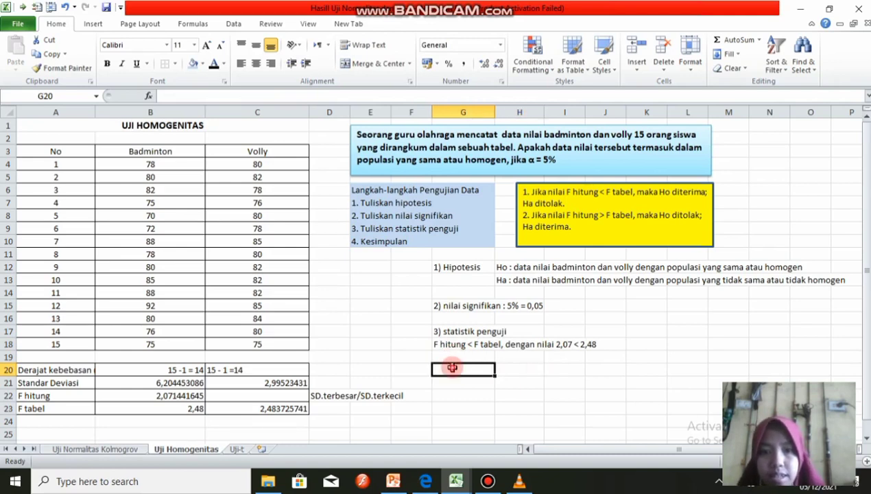
text(4)
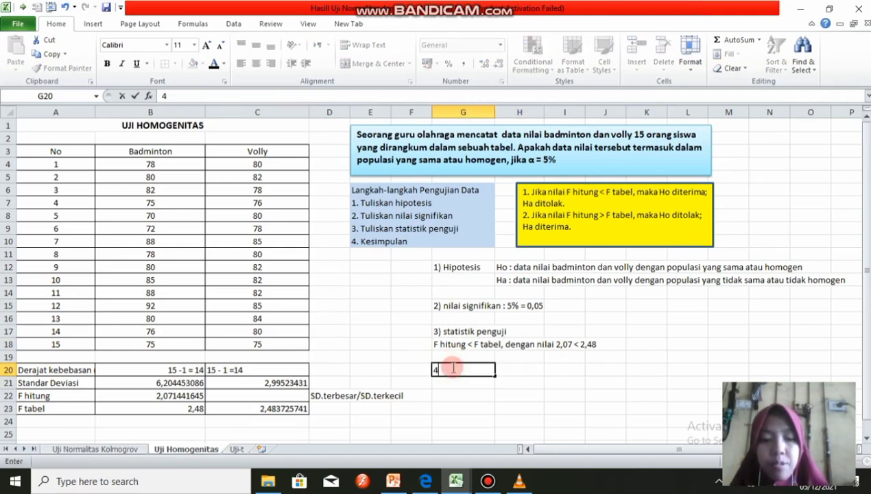
text() k)
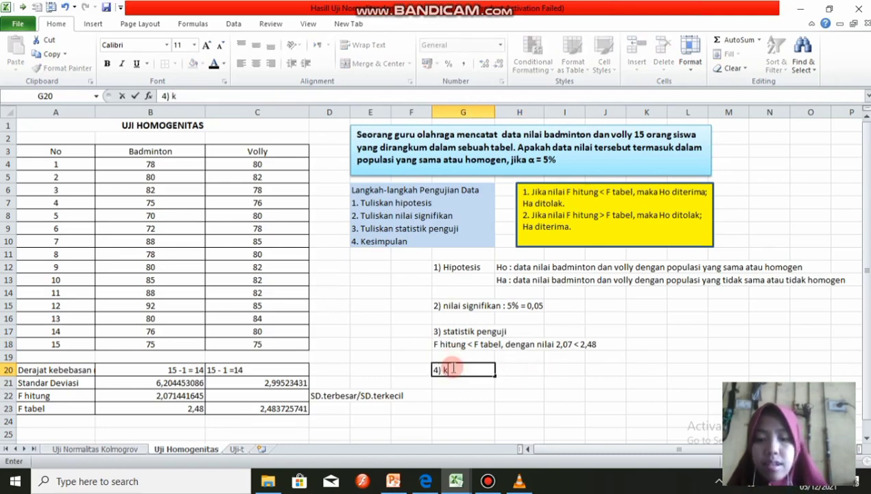
text(esimpulan)
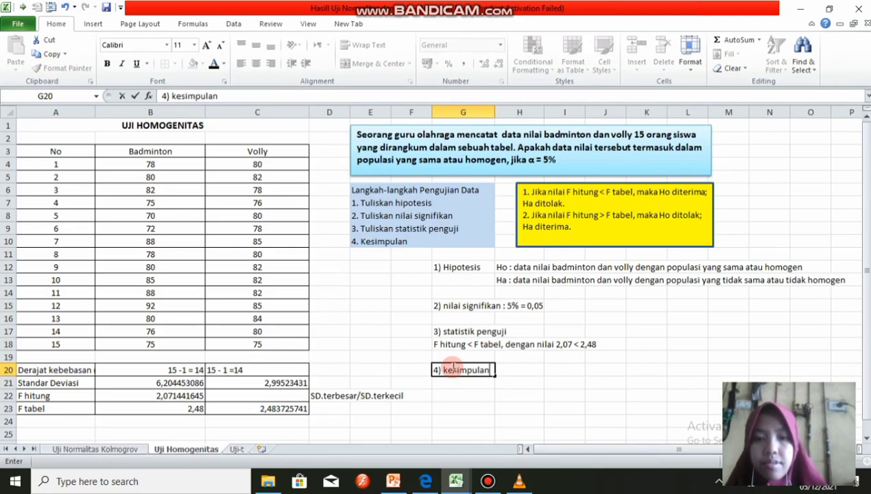
key(Return)
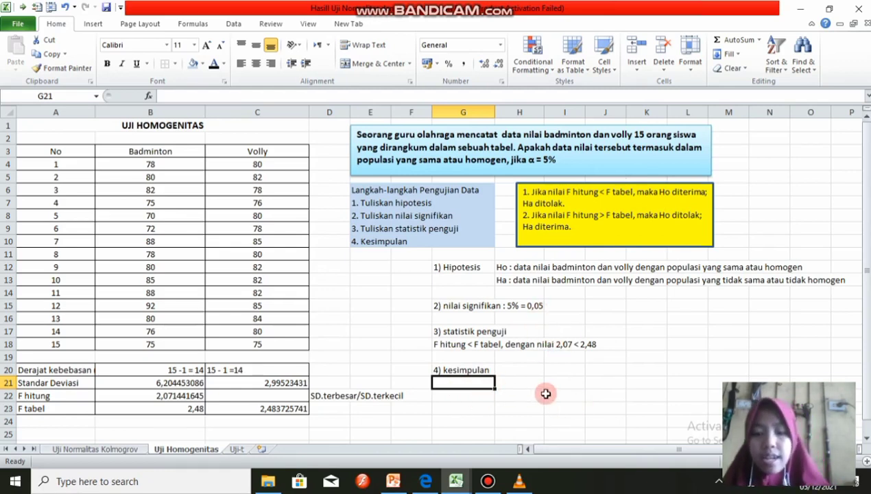
Write the conclusion "Data nilai badminton dan volly dengan populasi yang sama atau homogen" in G21 under the kesimpulan heading.
text(data)
key(BackSpace)
key(BackSpace)
key(BackSpace)
key(BackSpace)
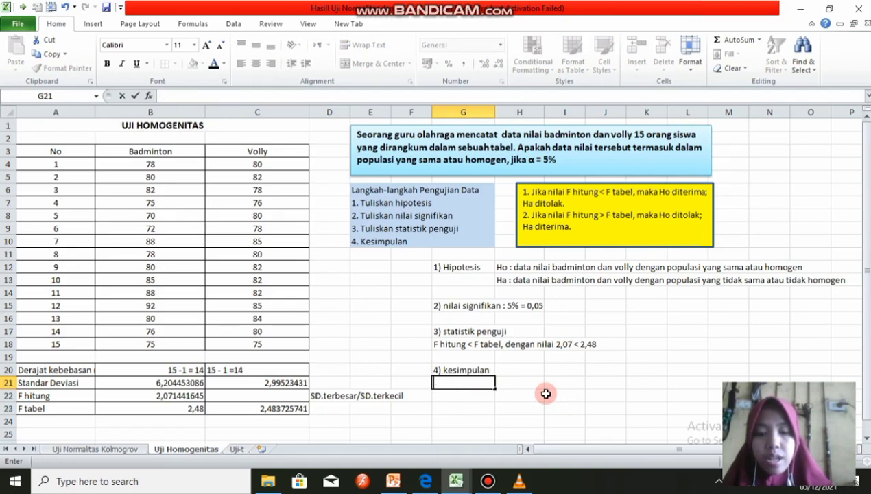
text(Data)
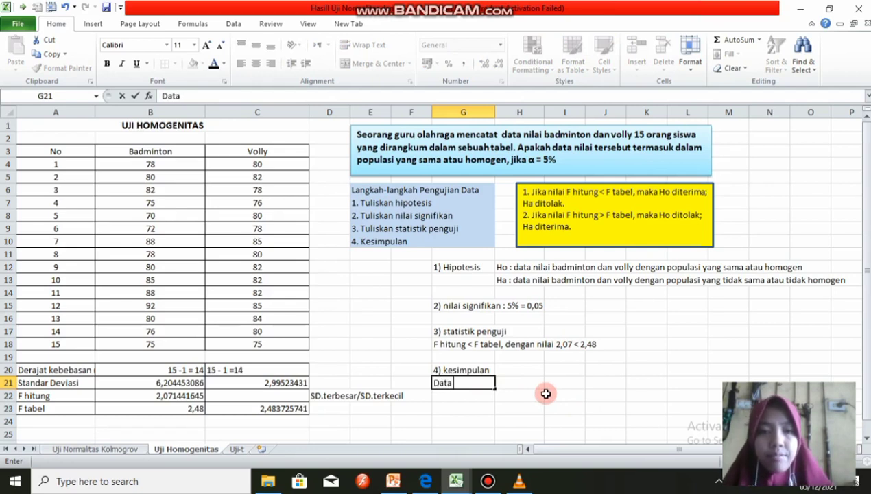
text( nilai)
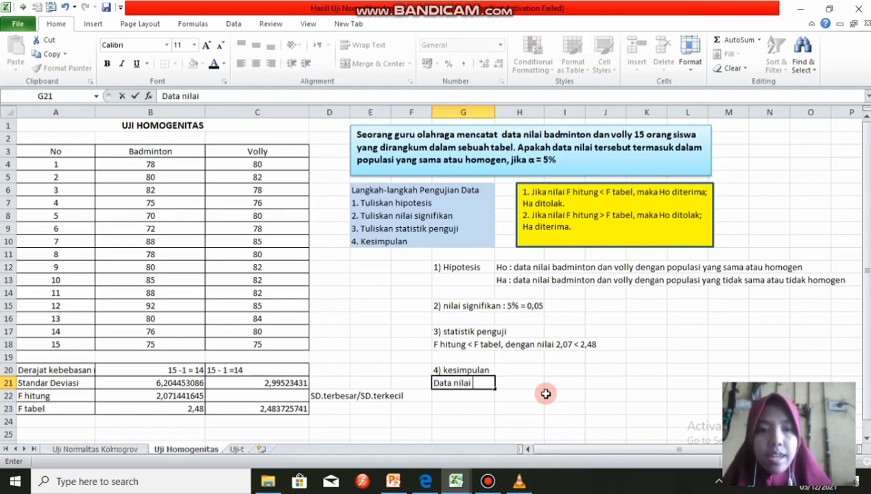
text( badimi)
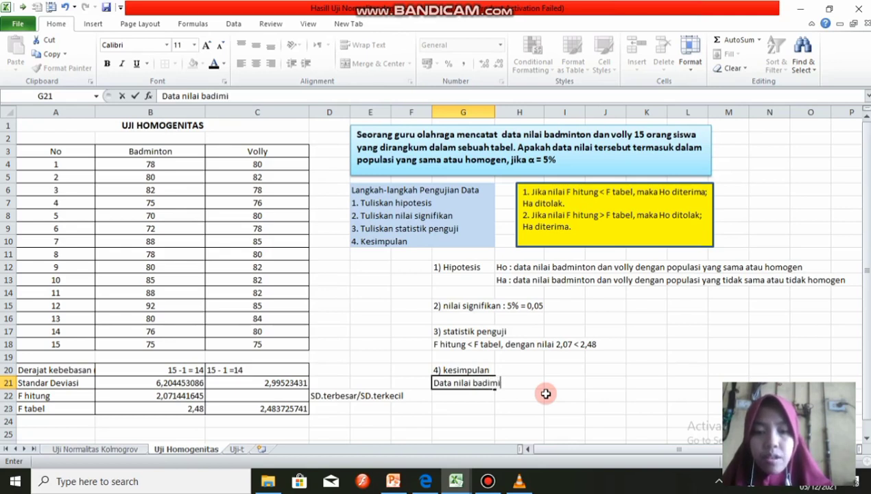
key(BackSpace)
key(BackSpace)
key(BackSpace)
text(minton)
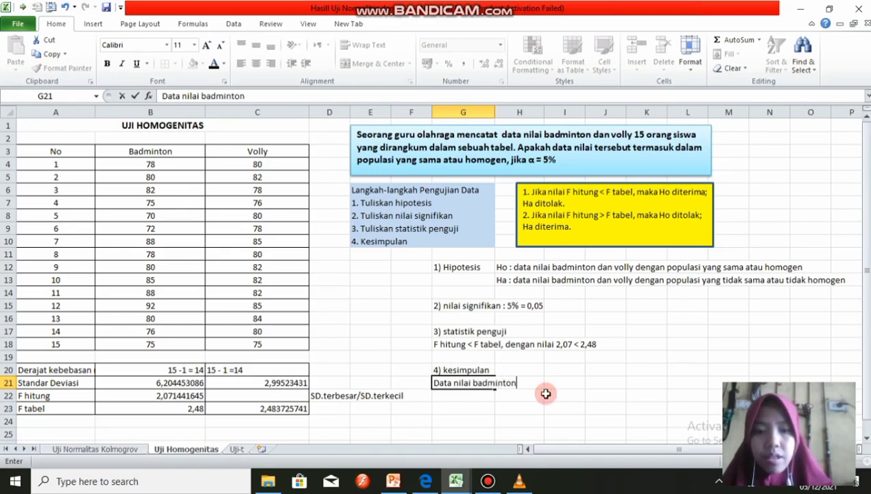
text( dan volly)
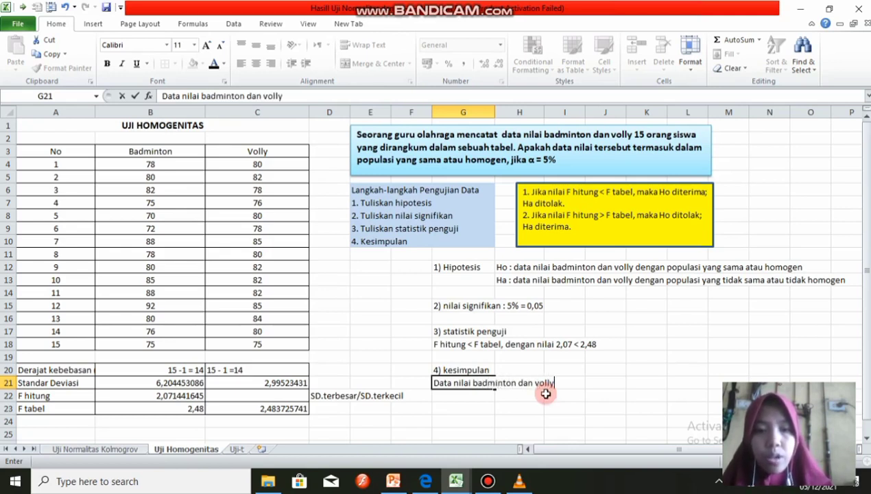
text( deb)
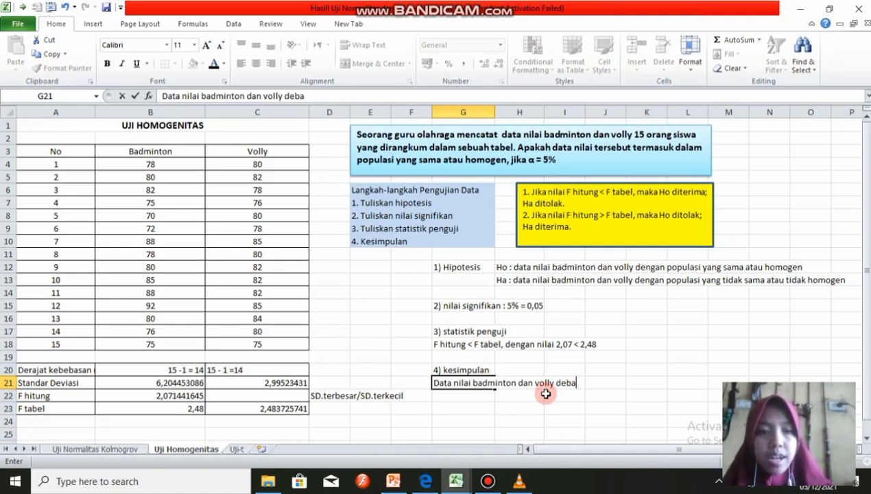
key(BackSpace)
text(ngan p)
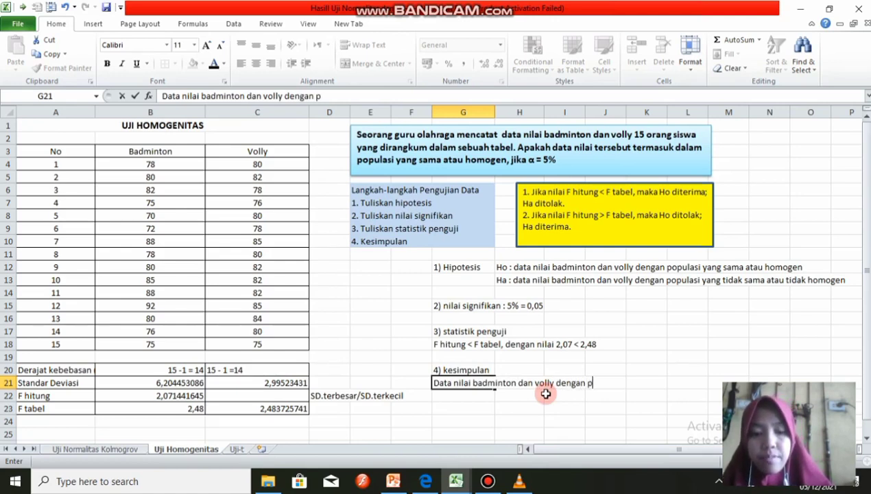
text(opulasi )
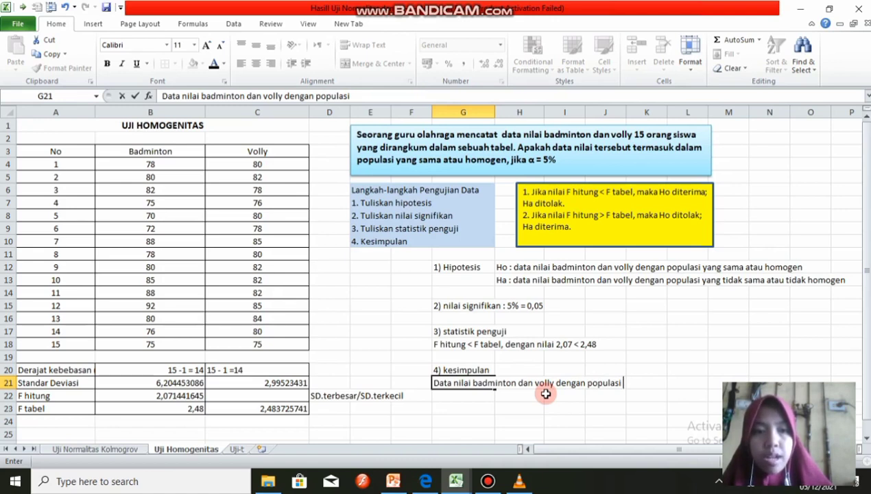
text(yang sama a)
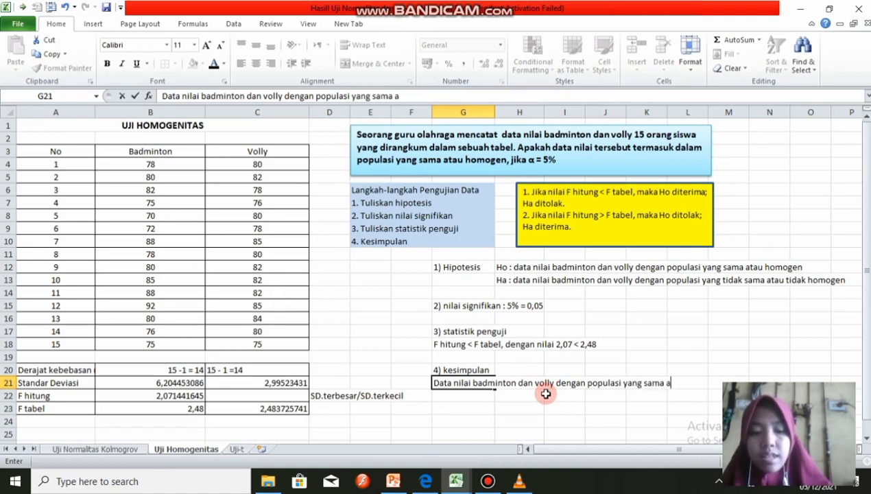
text(tau homogen)
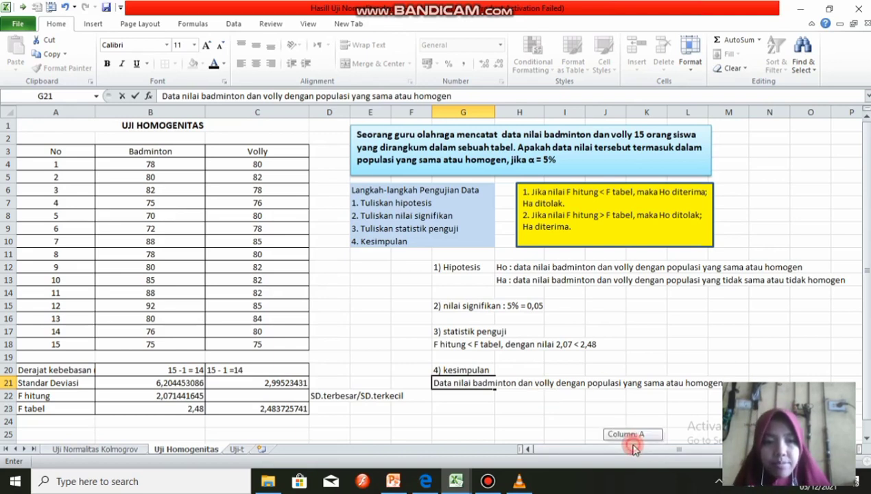
scroll(868, 335, down, 1)
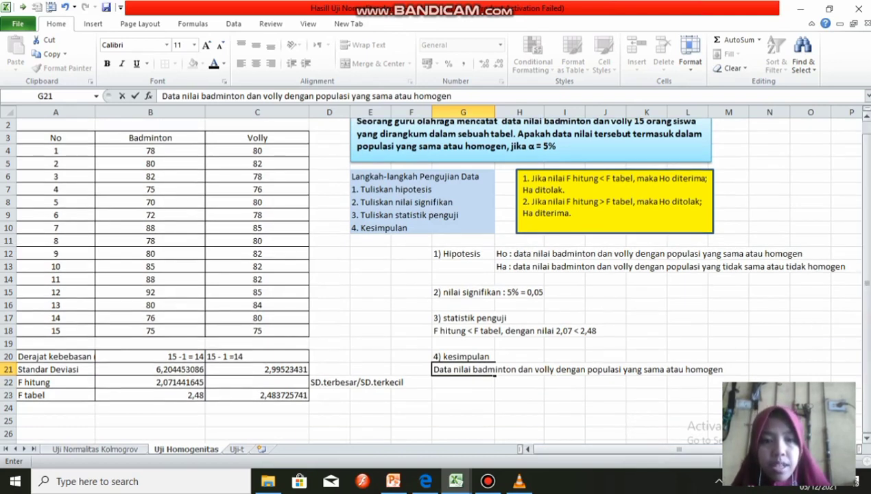
click(527, 395)
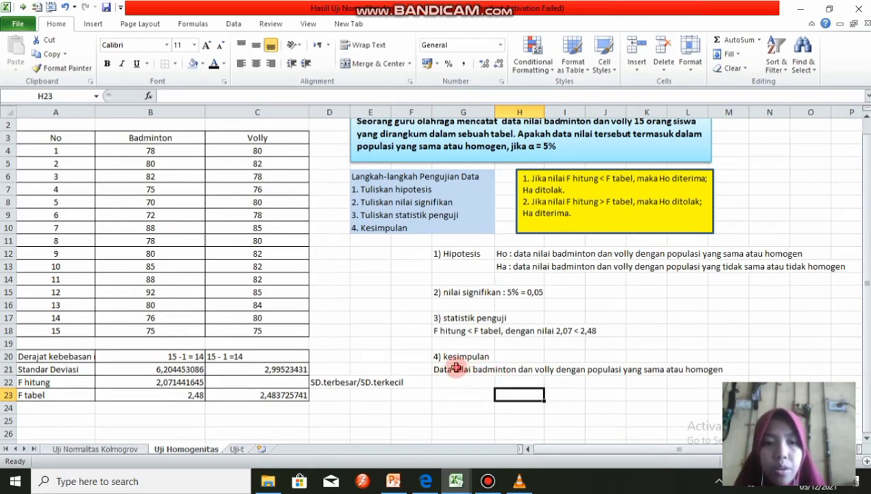
Highlight the conclusion across G21:M21 with a yellow fill.
drag(456, 369, 720, 370)
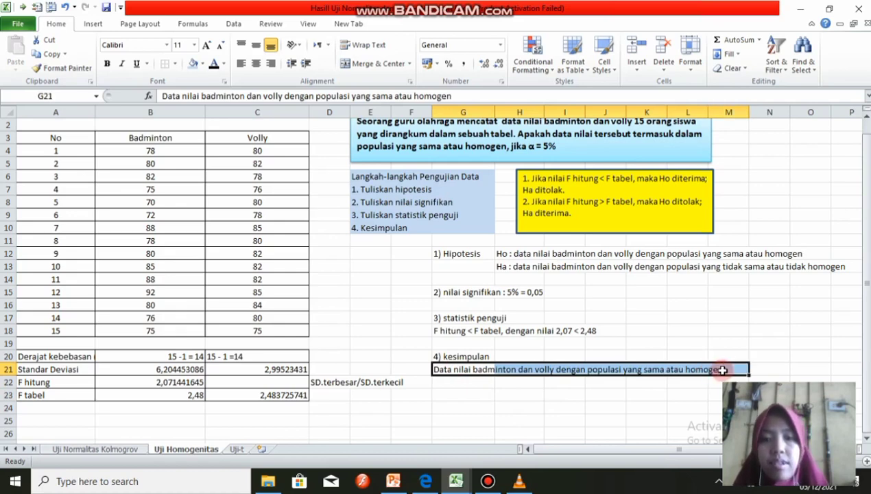
click(202, 63)
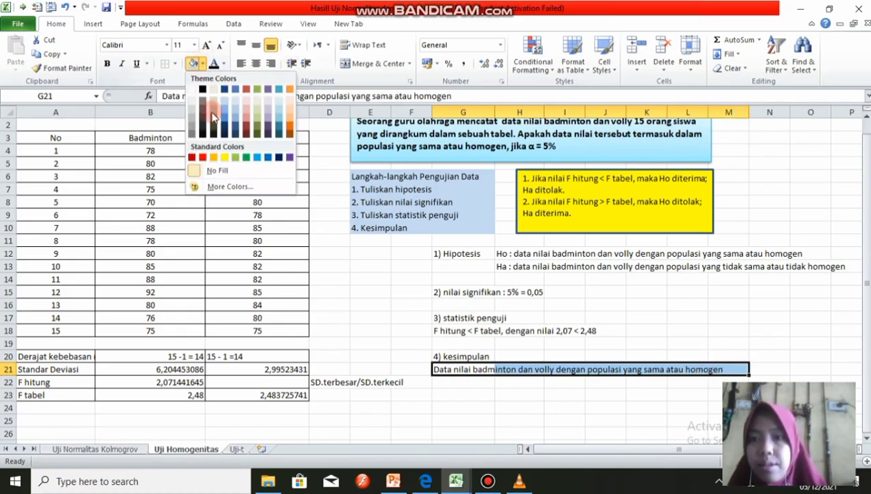
click(225, 159)
click(622, 318)
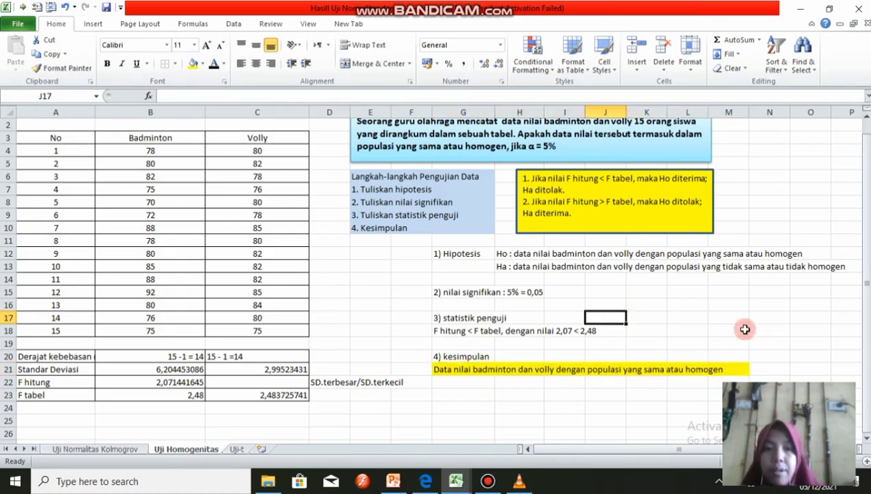
drag(866, 282, 829, 244)
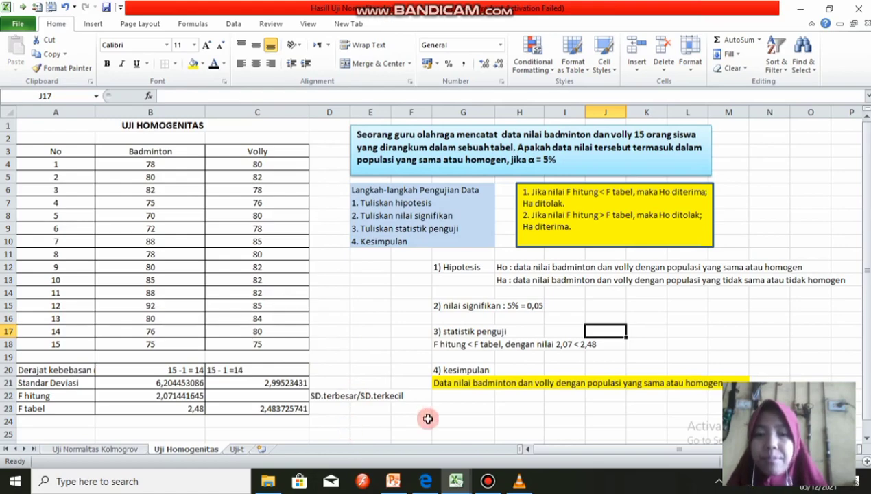
mouse_move(486, 486)
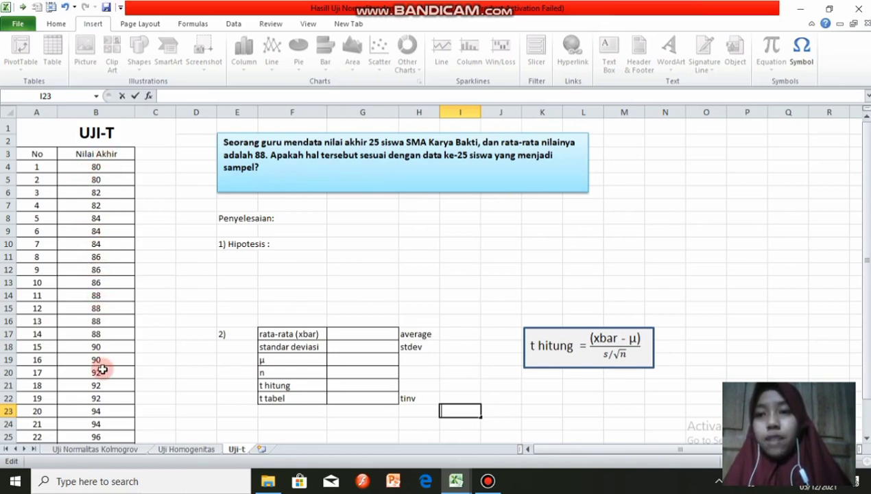
drag(866, 230, 866, 243)
drag(859, 302, 846, 227)
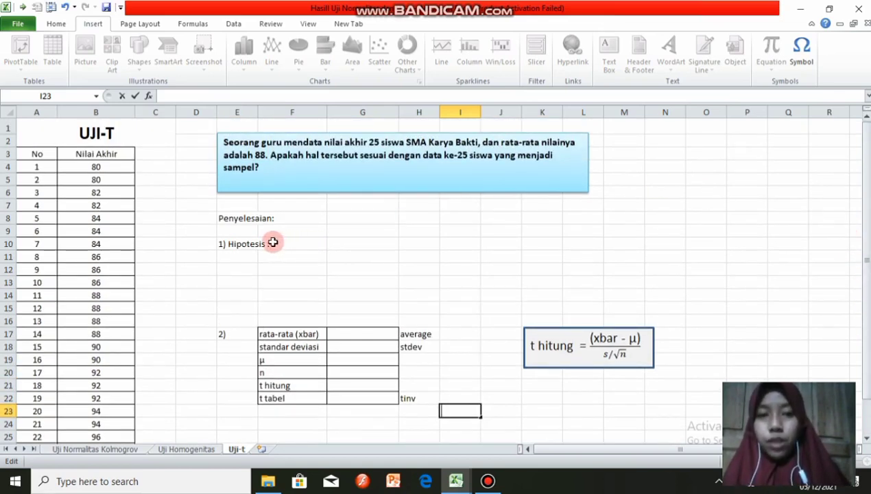
Write the null hypothesis "Ho : rata-rata nilai akhir siswa sama dengan 88" in G10 beside the Hipotesis heading.
click(331, 245)
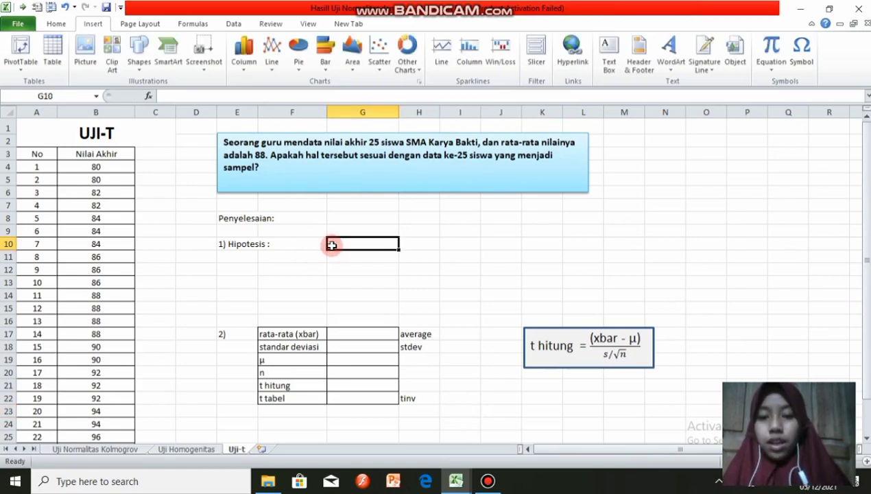
text(h)
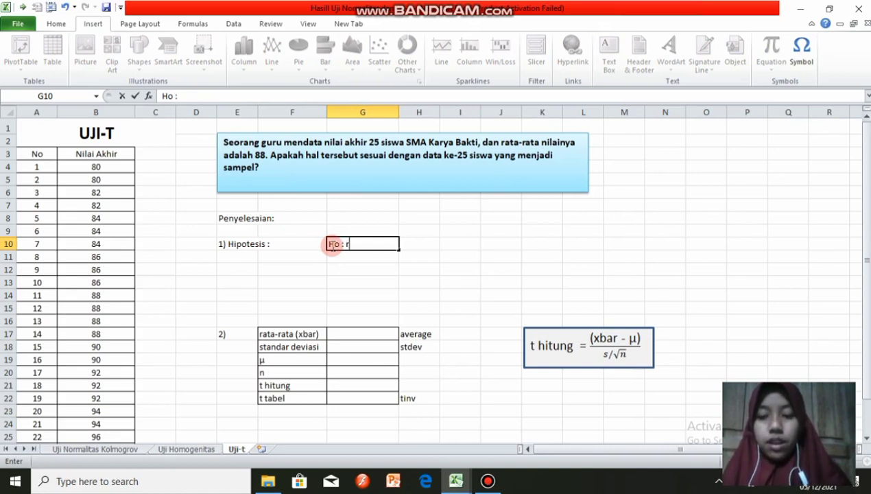
text(ata-rat)
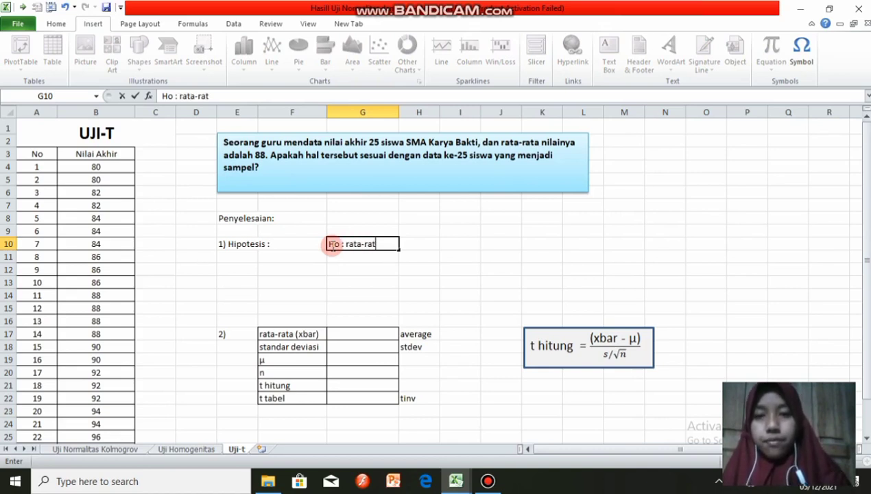
text(a si)
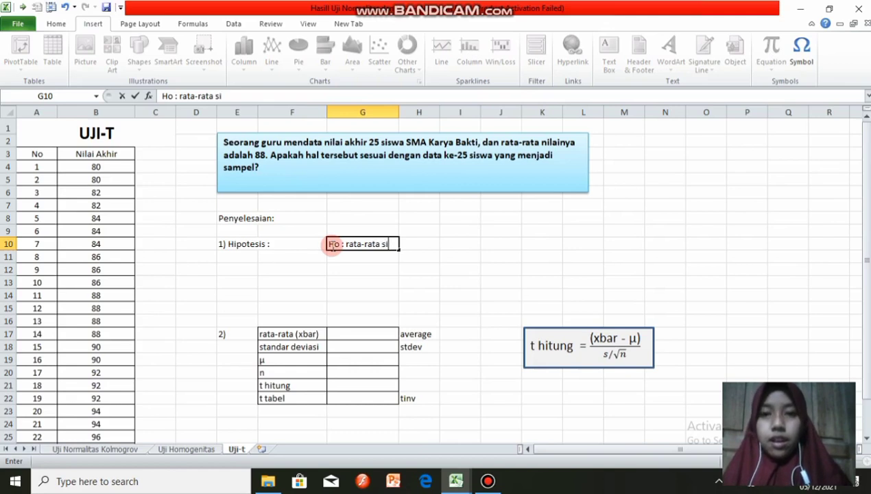
text(swa)
key(BackSpace)
key(BackSpace)
key(BackSpace)
key(BackSpace)
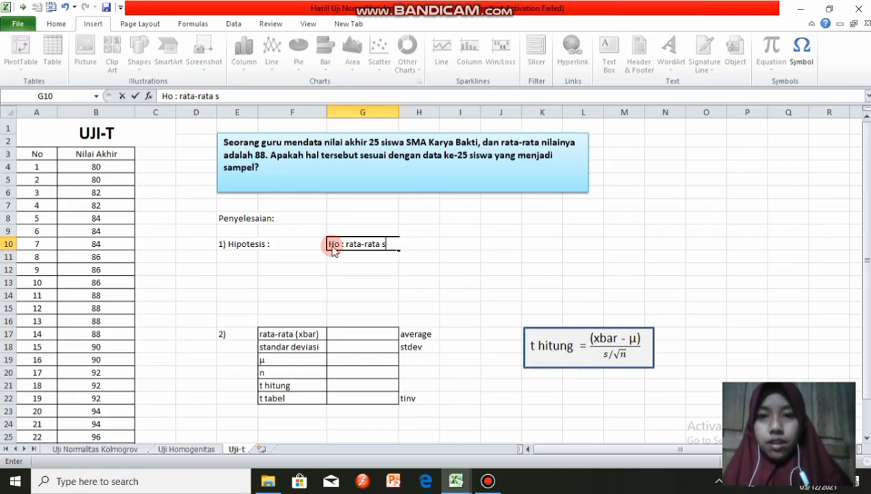
text(nilai)
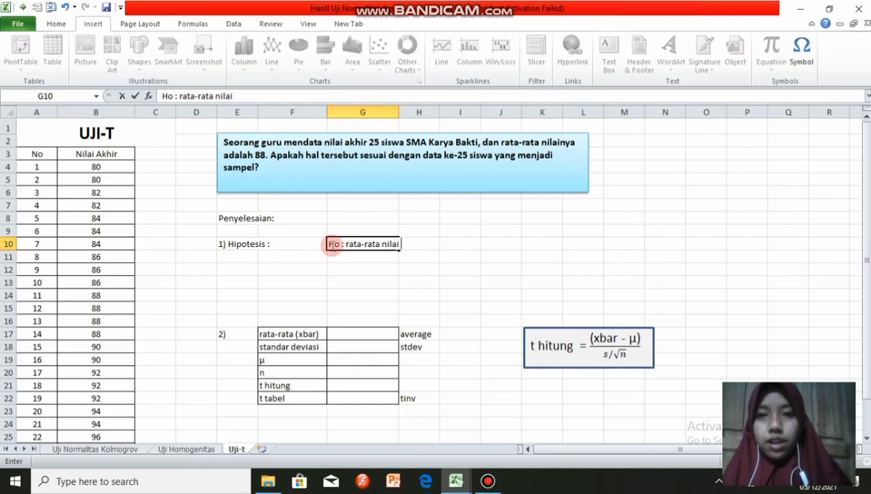
text( akhir siswa)
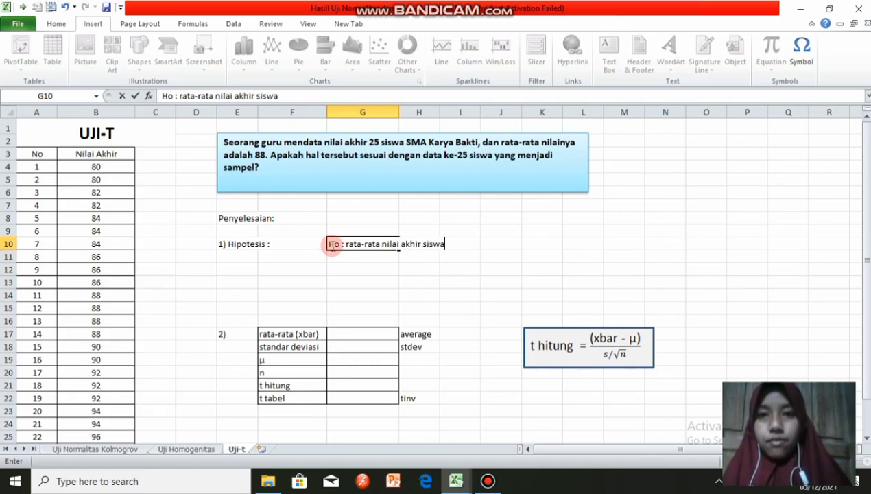
text( sama denga)
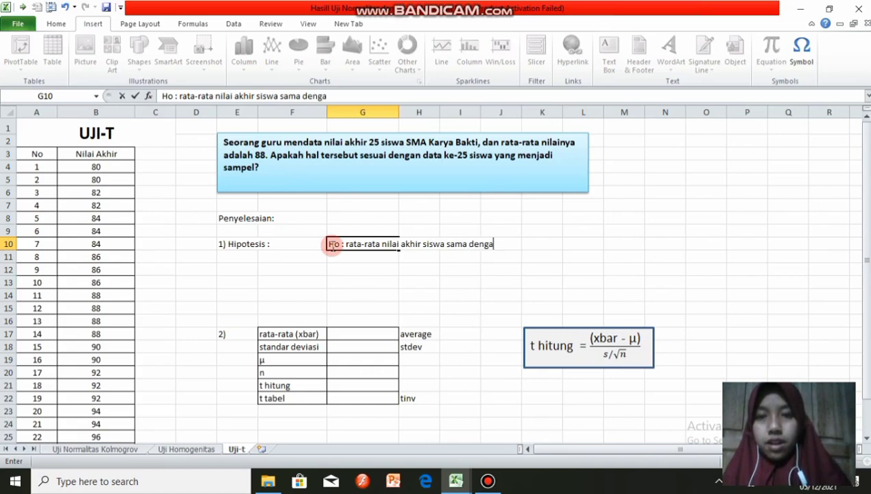
text(n 88)
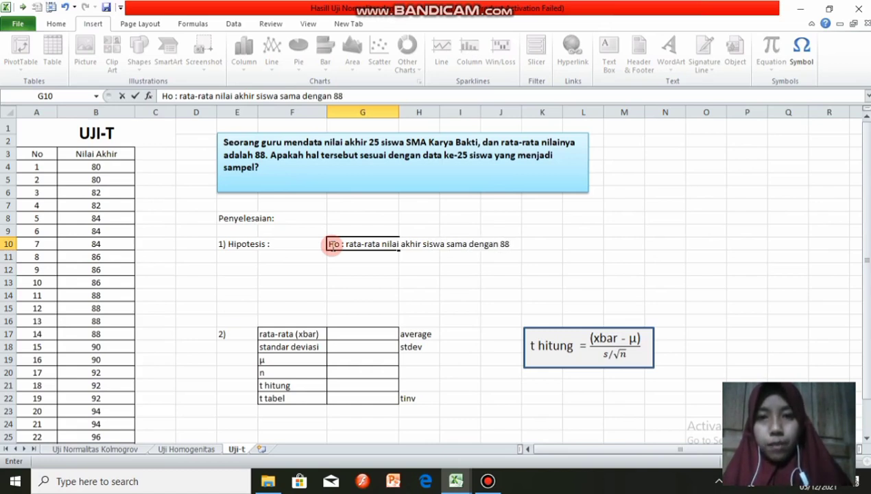
Write the alternative hypothesis "Ha : rata-rata nilai akhir siswa tidak sama dengan 88" in G11.
click(362, 261)
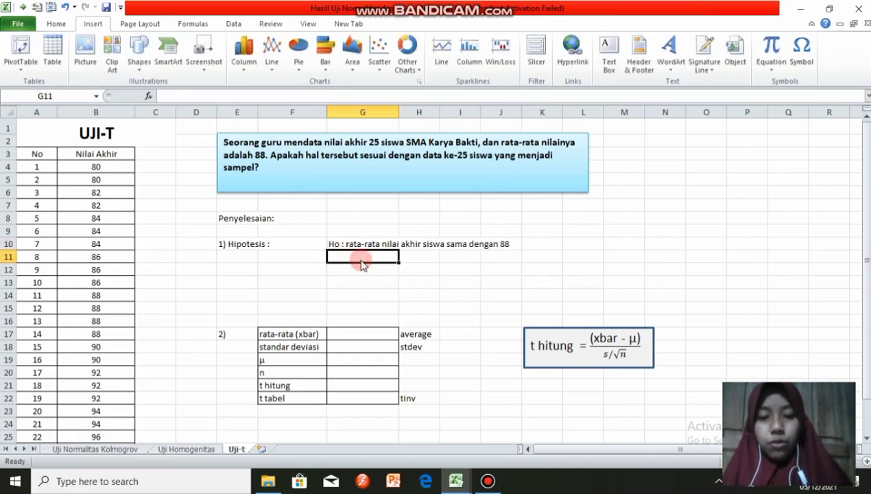
text(Ha)
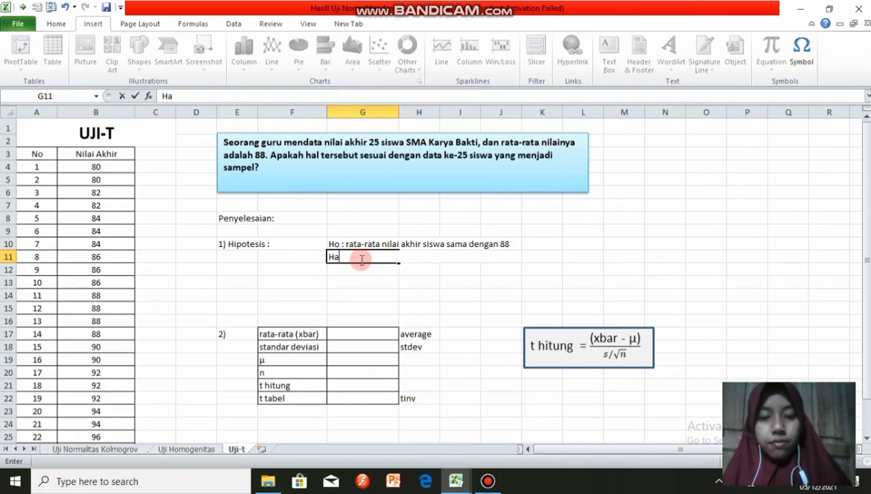
text( : ra)
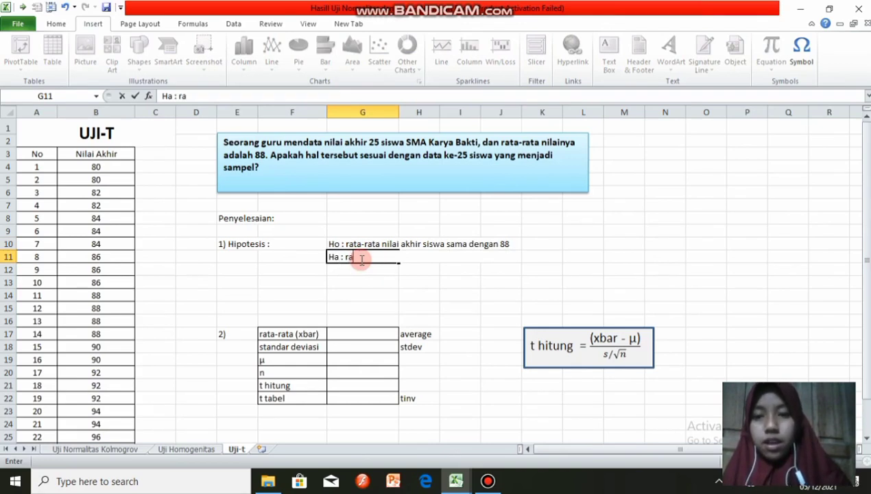
text(ta-)
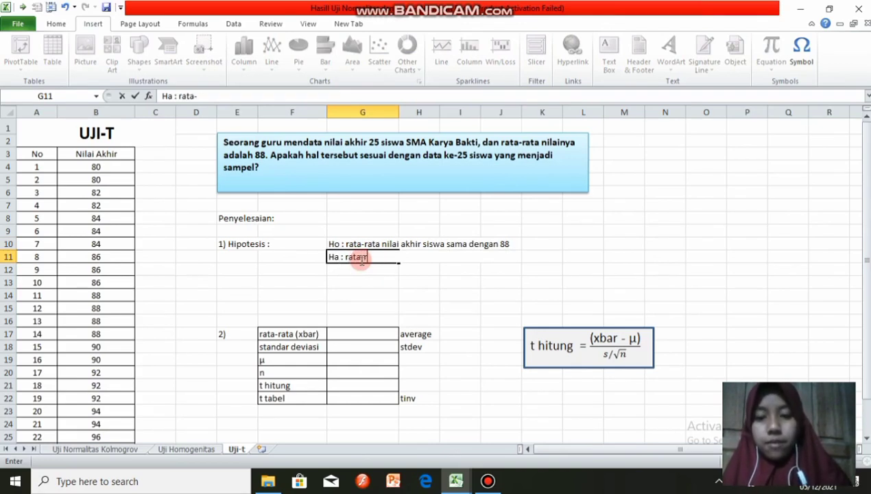
text(rata)
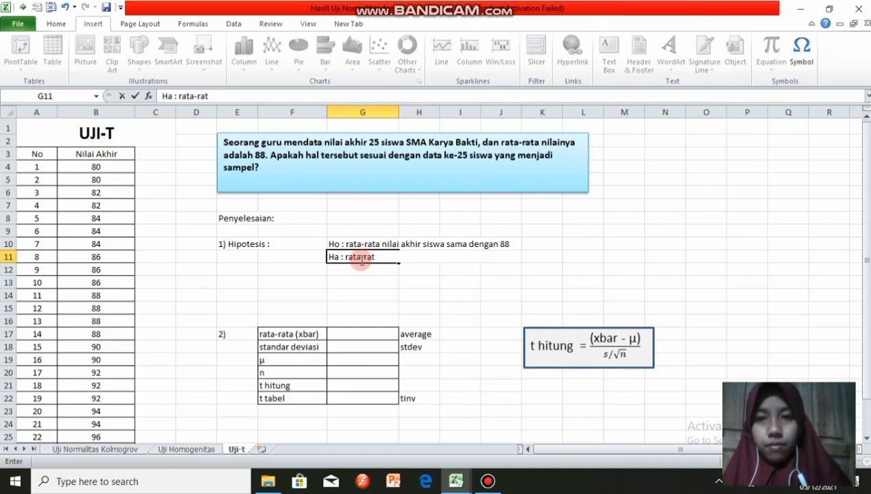
text( nilai)
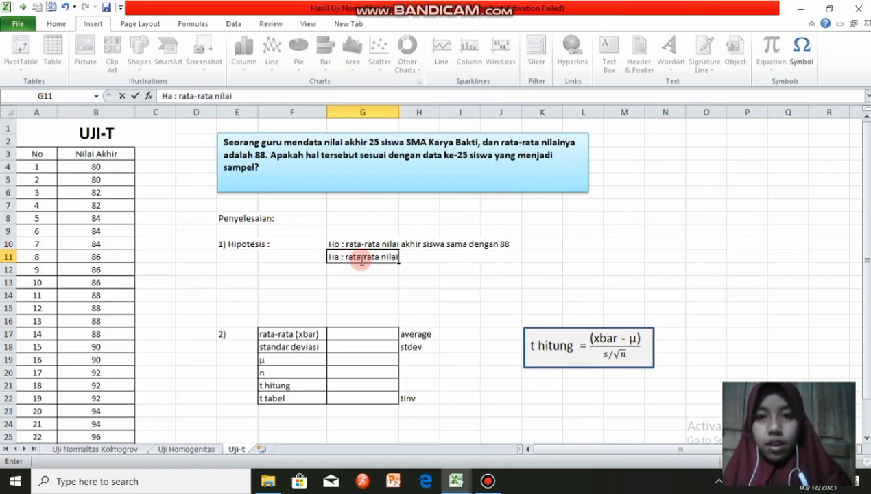
text( akhir )
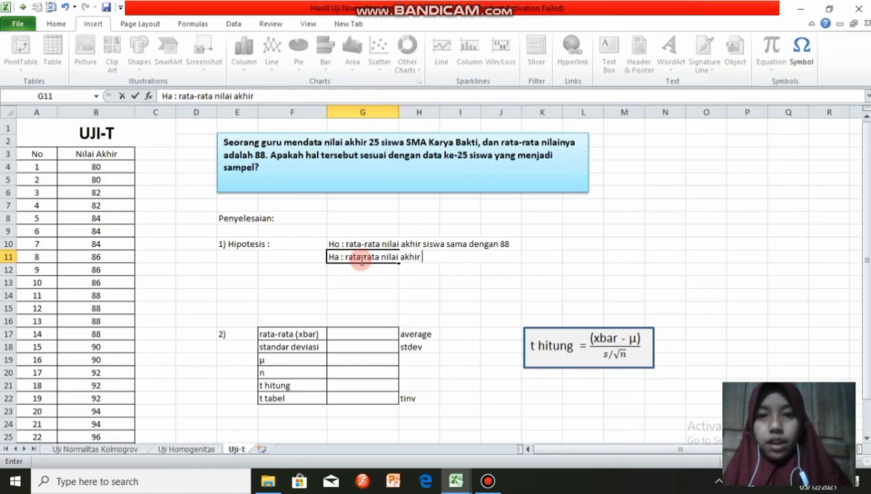
text(siswa t)
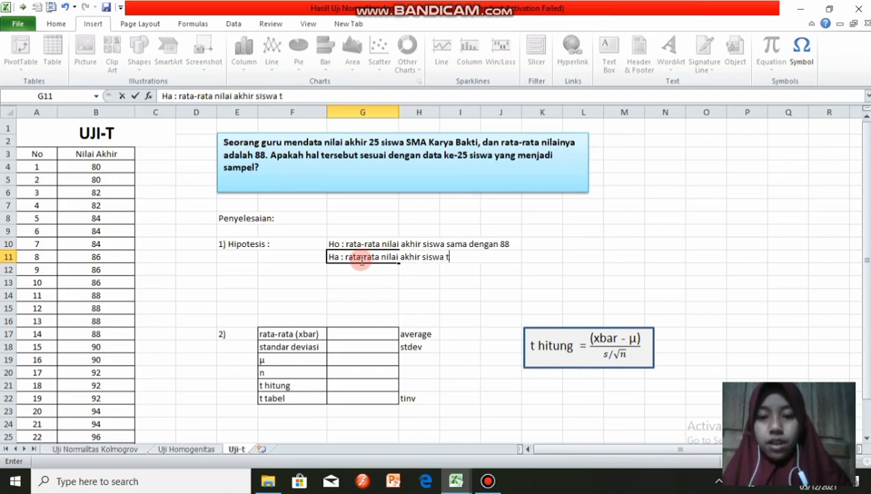
text(idak sama dengan 88)
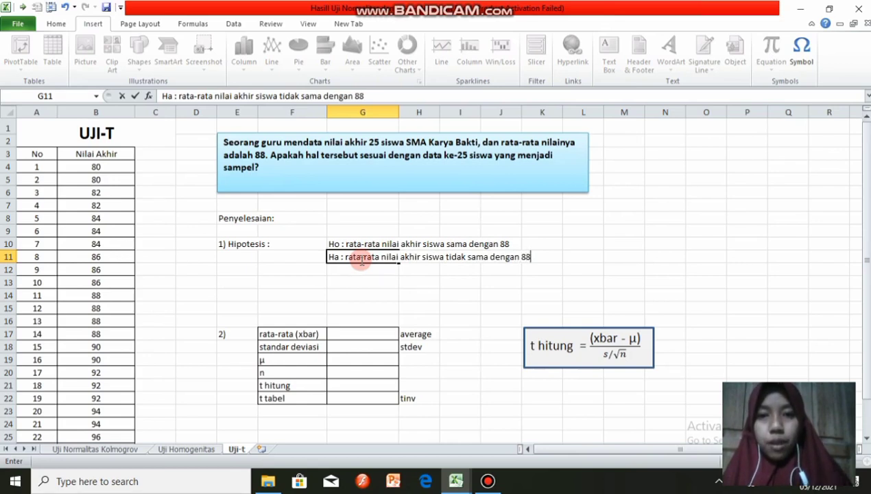
click(445, 284)
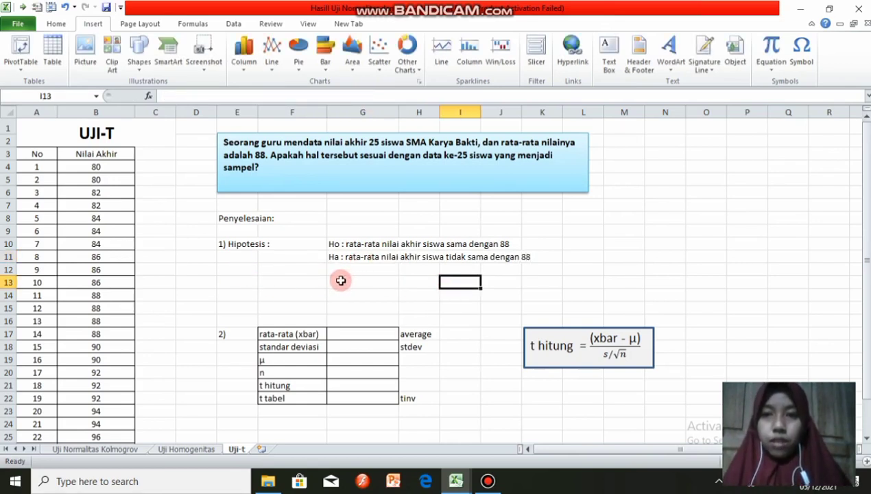
Enter the null hypothesis in short form as "Ho = 88" in G13.
click(341, 281)
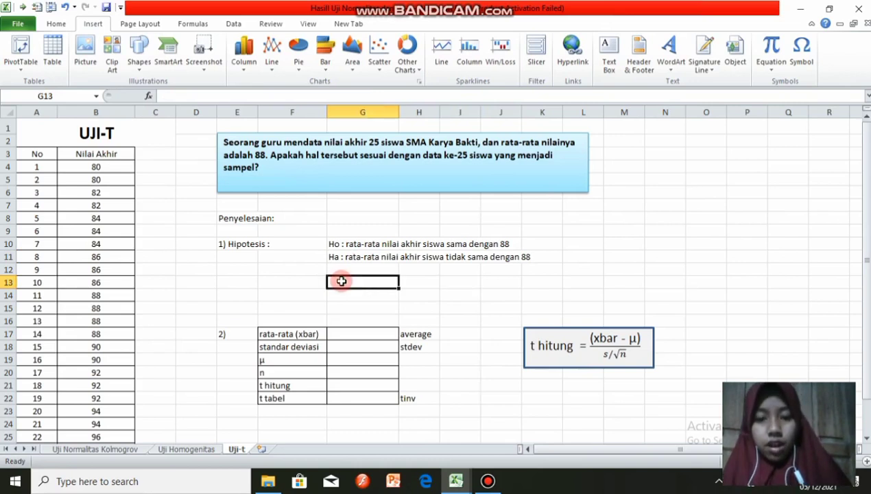
text(Ho = 88)
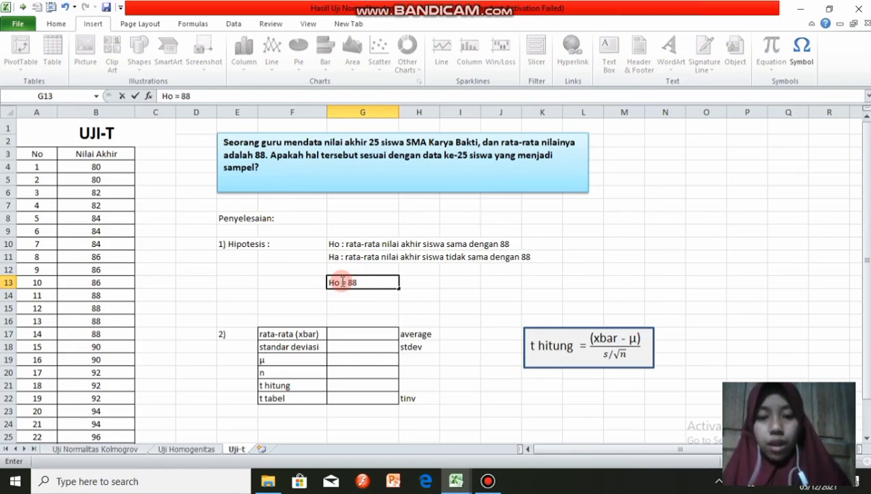
key(Return)
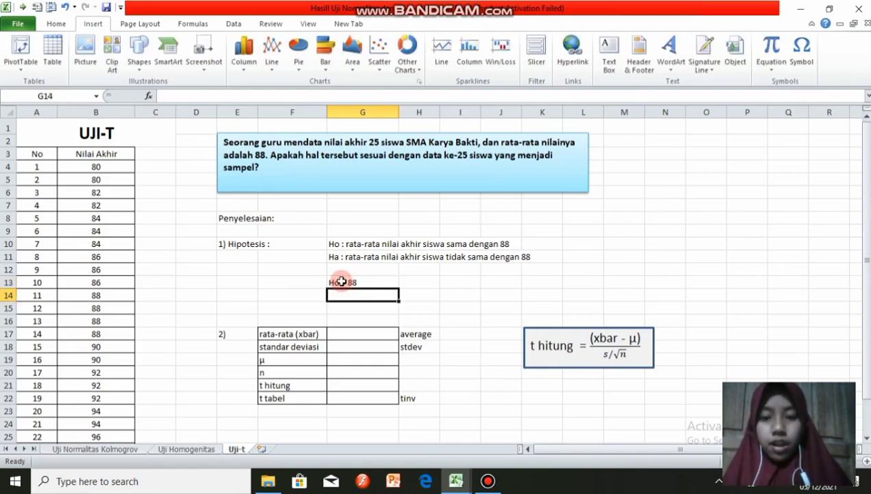
Enter the short alternative hypothesis "Ha ≠ 88" in G14, inserting the Not Equal To symbol.
text(Ha)
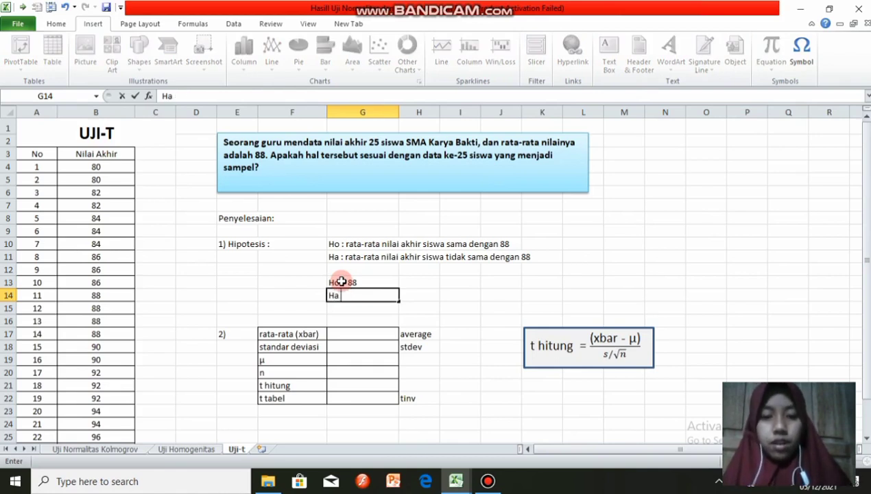
click(127, 25)
click(85, 25)
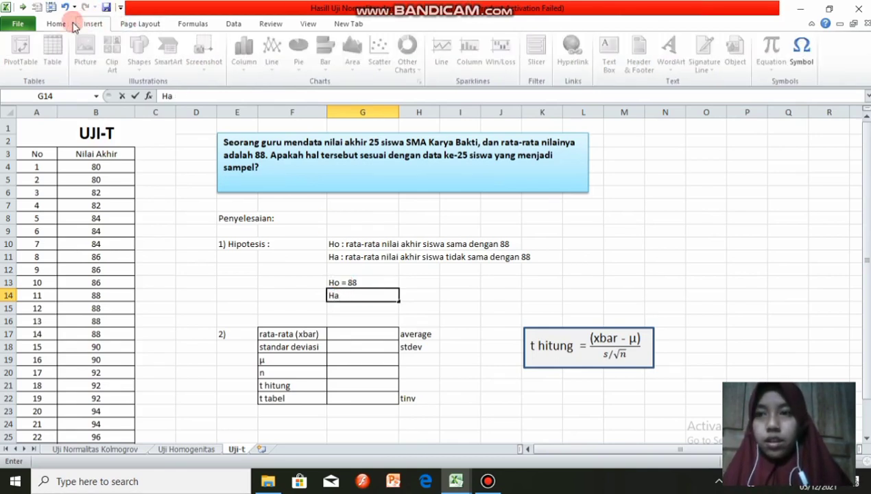
click(62, 25)
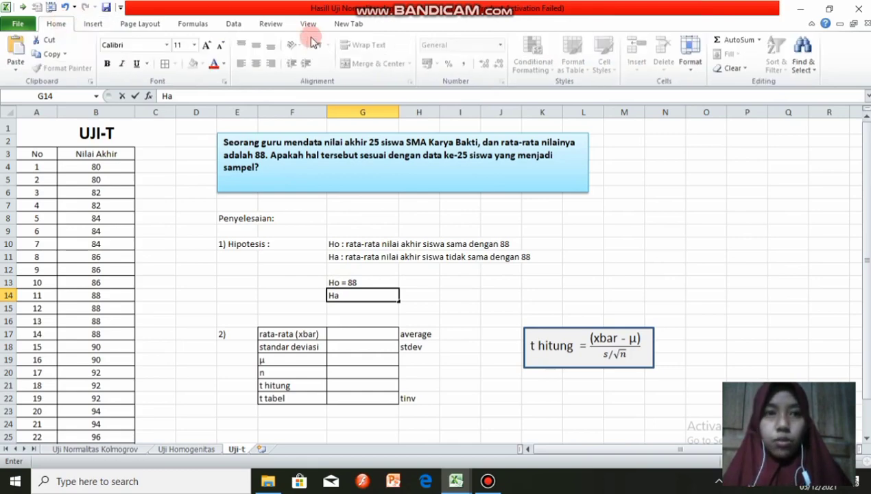
click(96, 23)
click(801, 52)
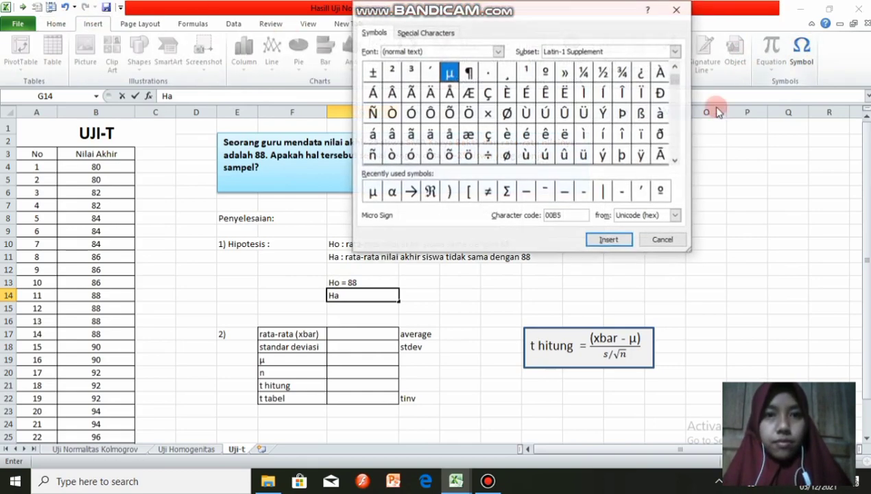
click(488, 191)
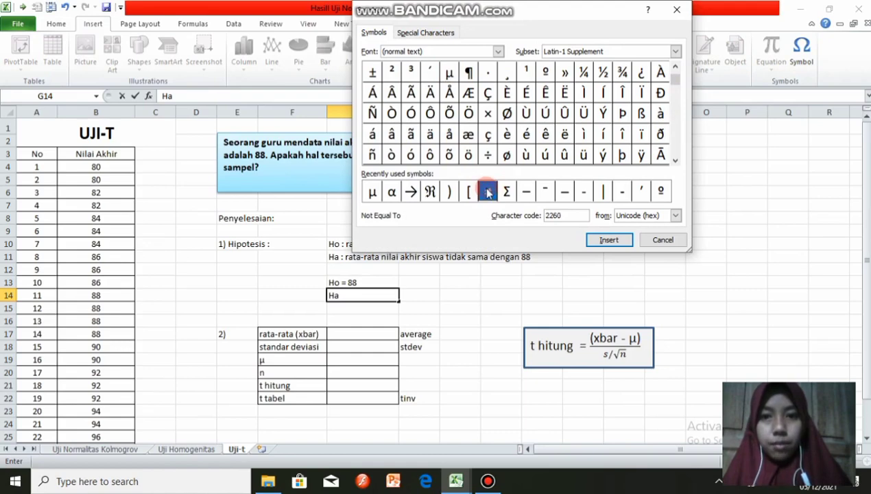
click(596, 240)
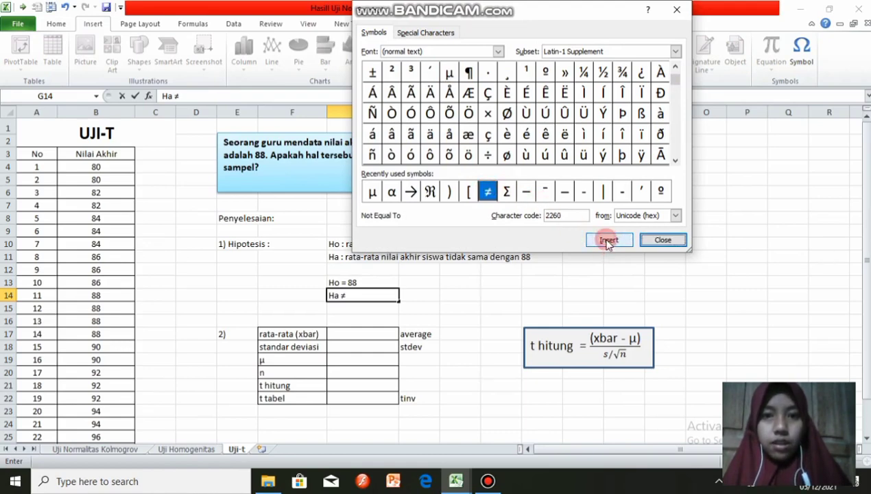
click(676, 240)
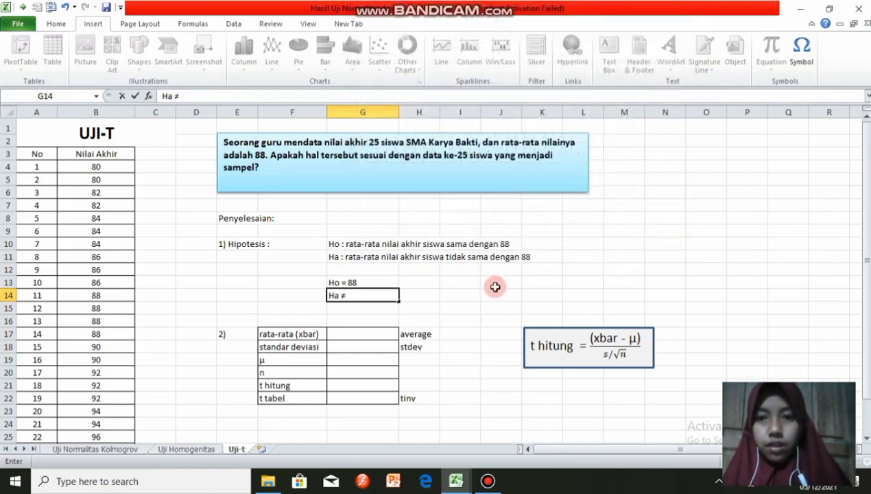
text(88)
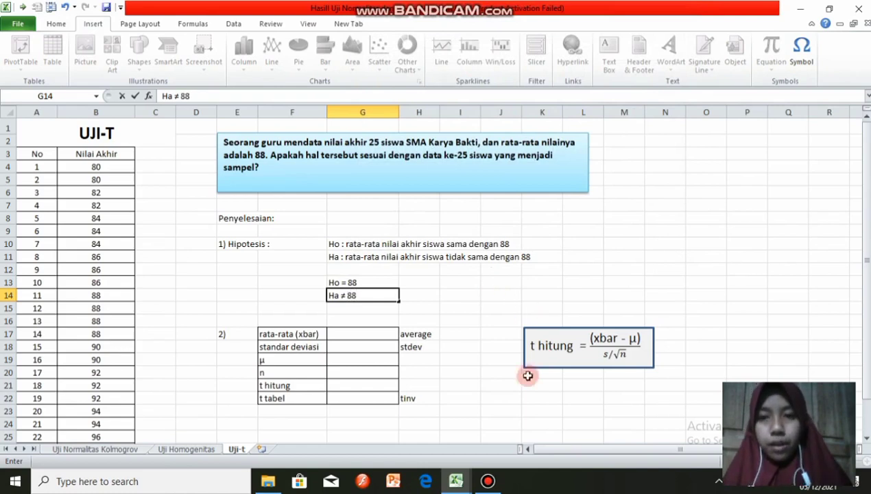
click(454, 370)
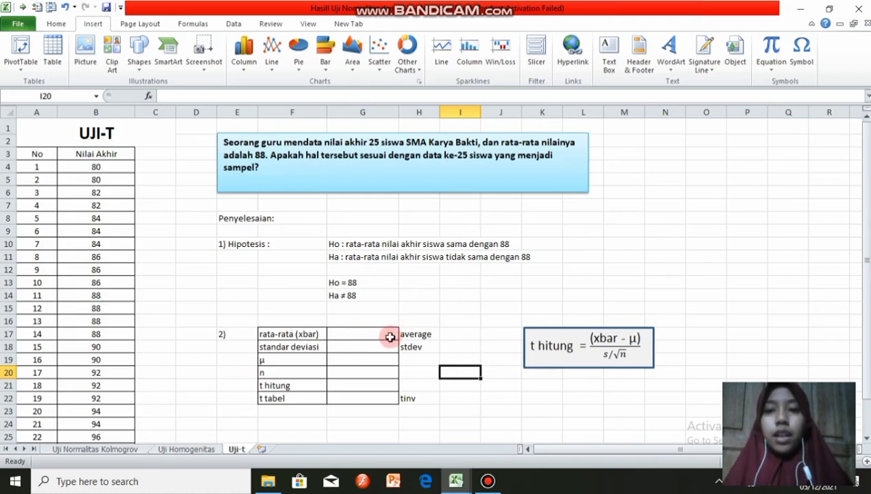
Calculate the mean (xbar) in G17 with AVERAGE over the final scores in B4:B28.
click(358, 328)
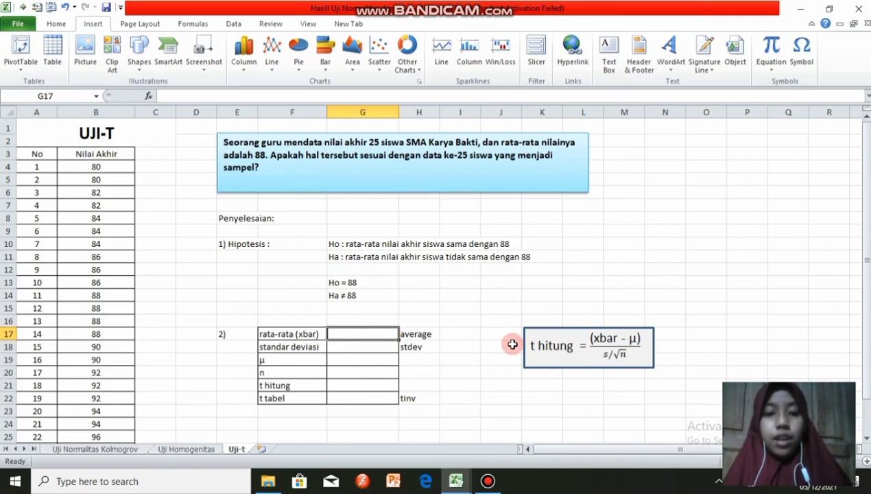
text(=)
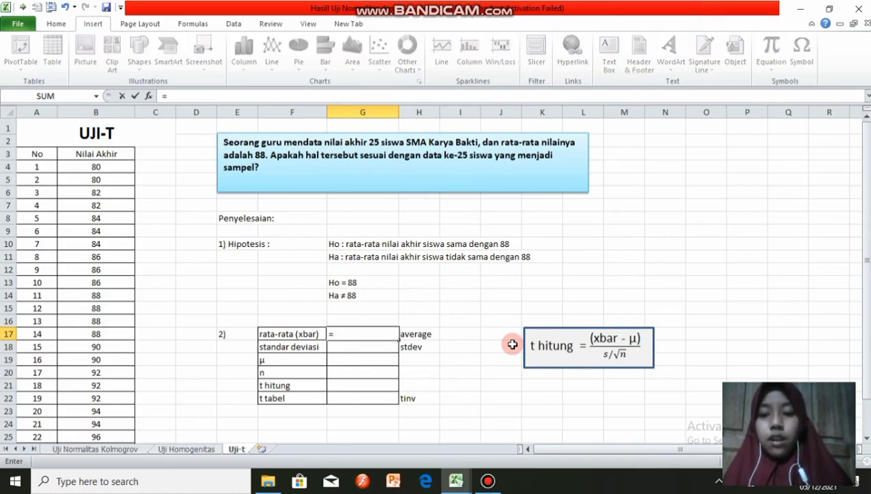
text(avera)
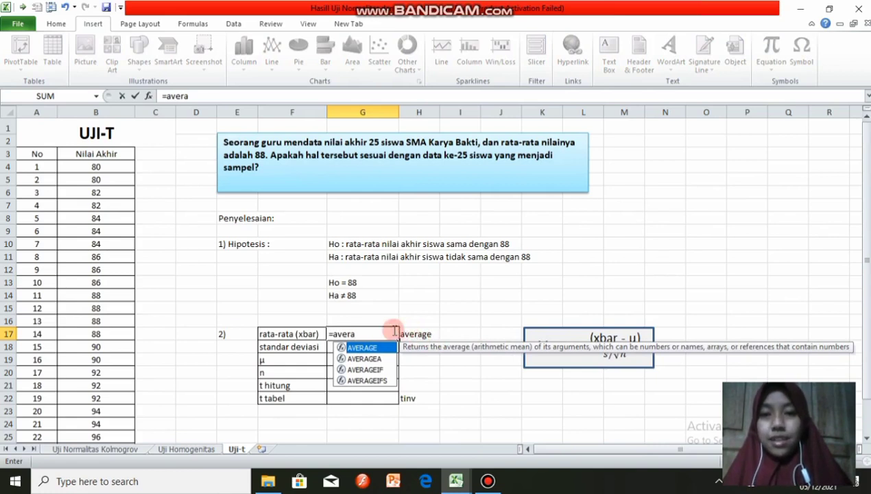
text(ge)
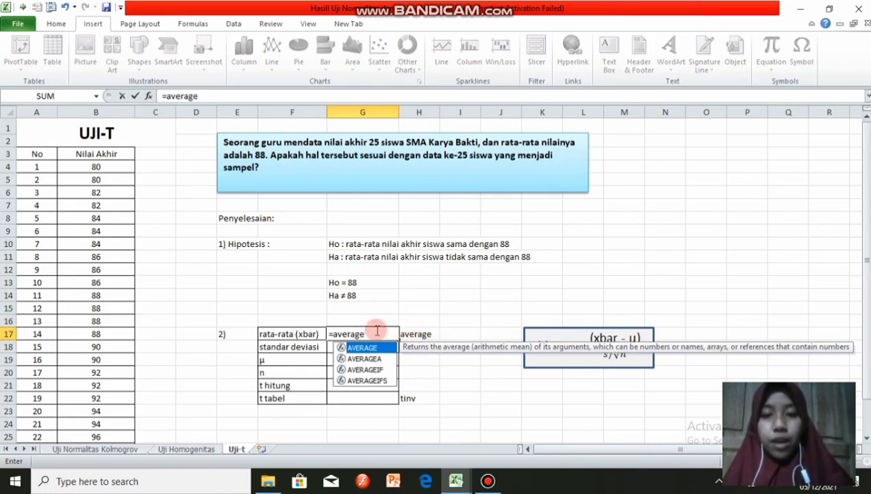
text(()
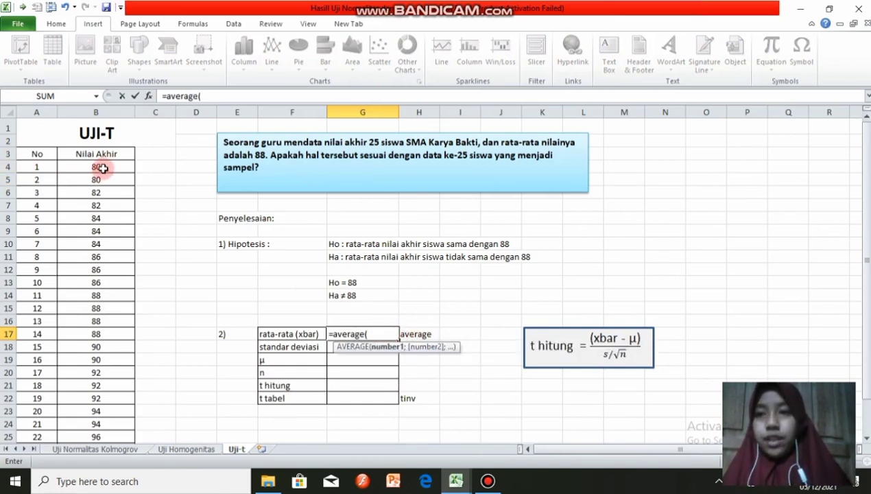
drag(101, 168, 98, 421)
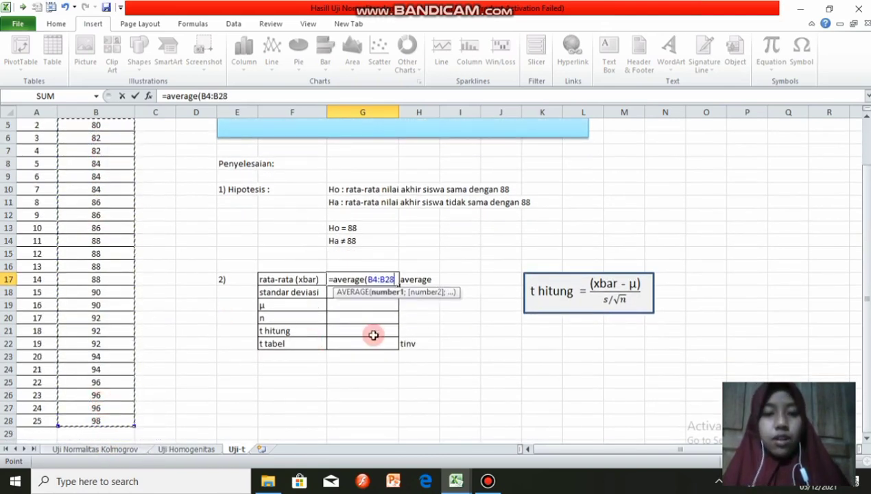
key(Return)
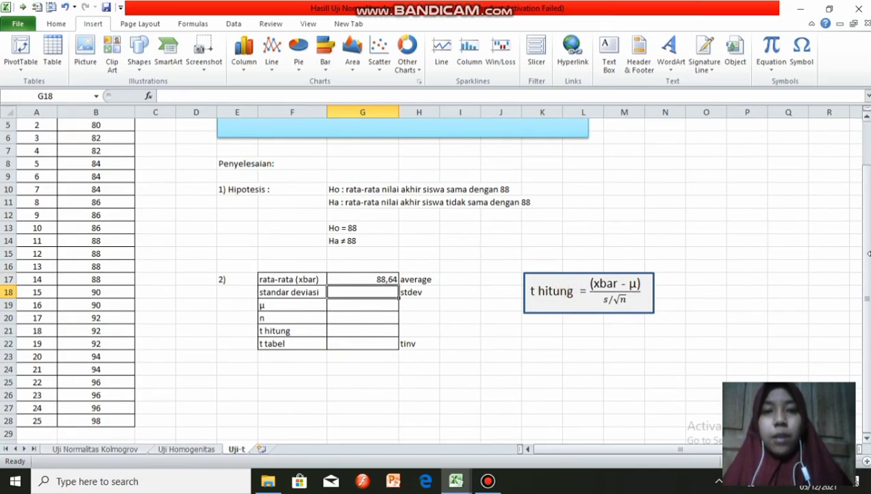
Calculate the standard deviation in G18 with STDEV over the final scores in B4:B28.
drag(869, 254, 858, 231)
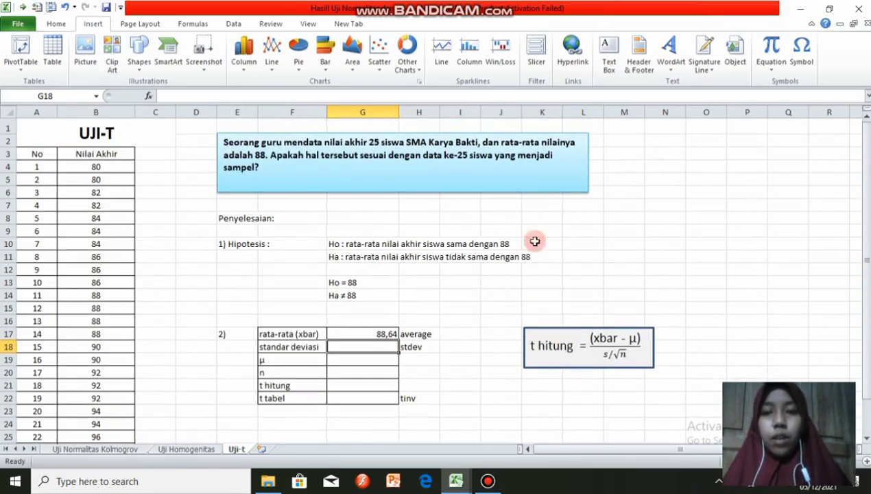
text(=)
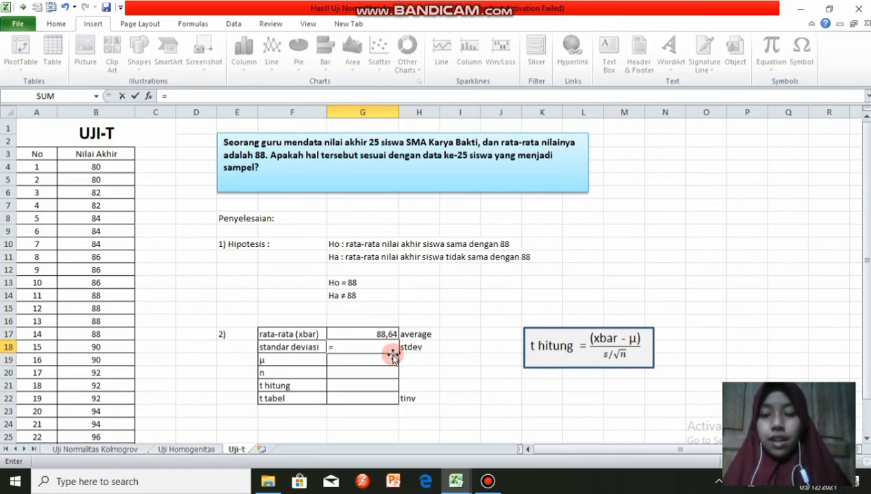
text(stde)
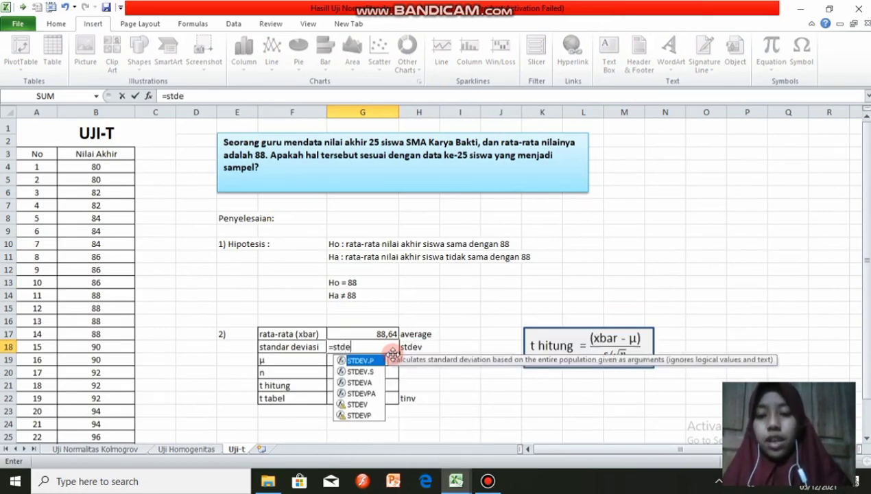
text(v()
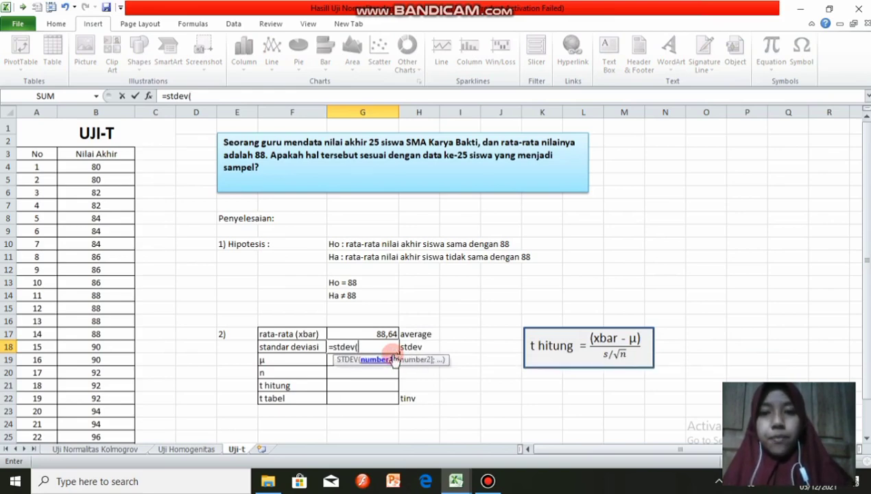
drag(113, 169, 108, 421)
key(Return)
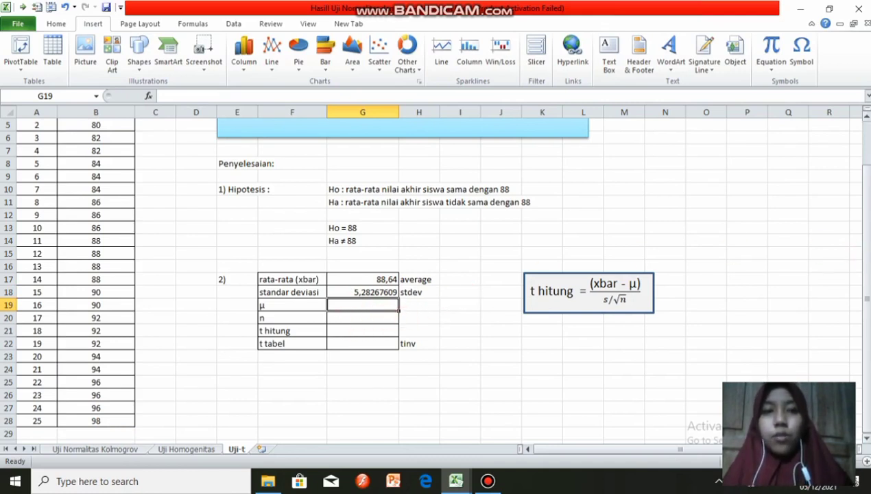
Enter 88 as the µ value in G19 and 25 as the sample size n in G20.
drag(864, 265, 863, 241)
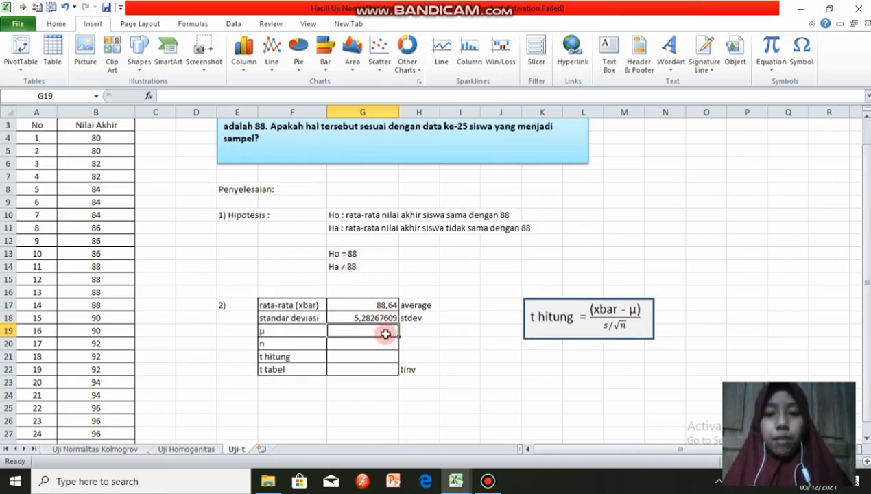
text(88)
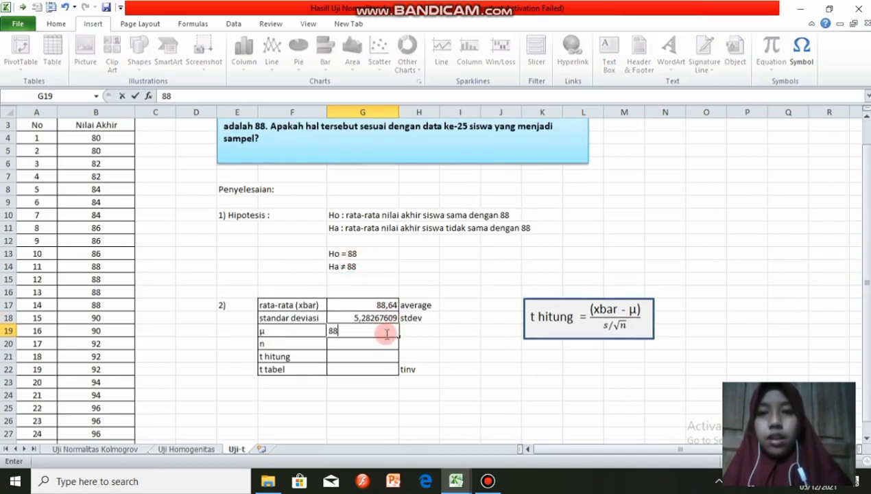
click(441, 334)
click(360, 344)
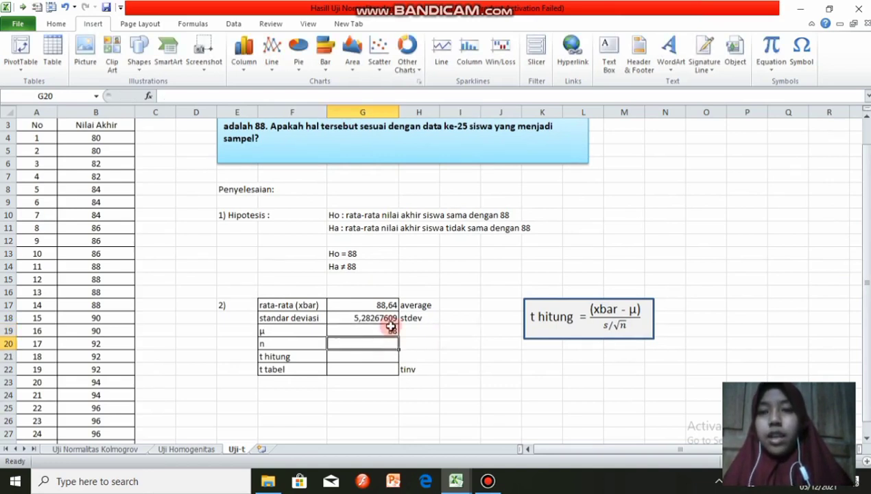
drag(865, 289, 866, 292)
text(25)
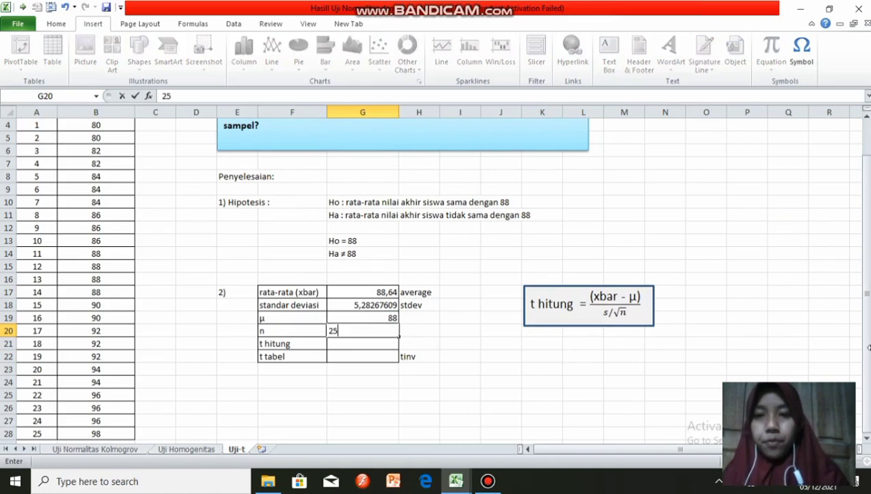
click(460, 350)
Calculate t hitung in G21 with the formula =(G17-G19)/(G18/sqrt(G20)).
click(370, 343)
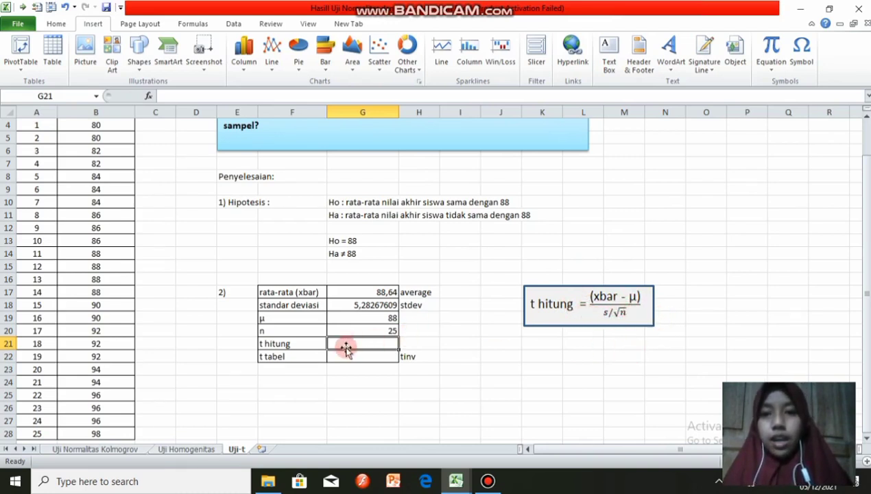
text(=()
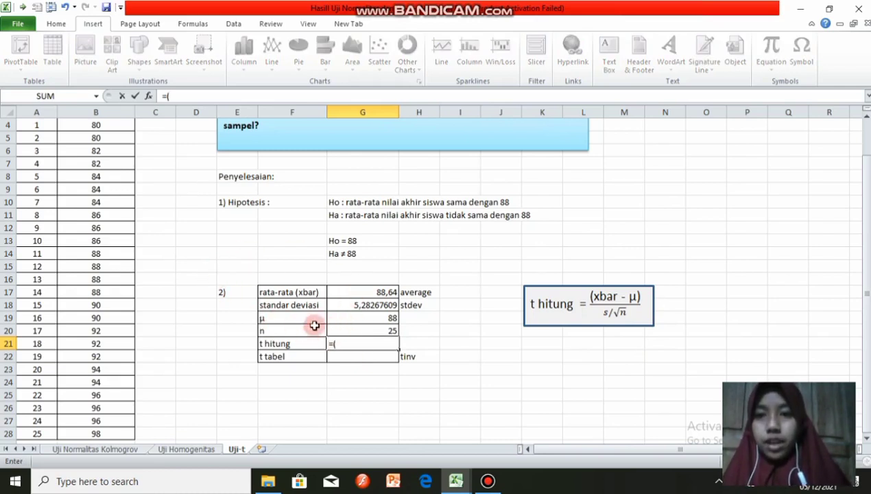
click(360, 290)
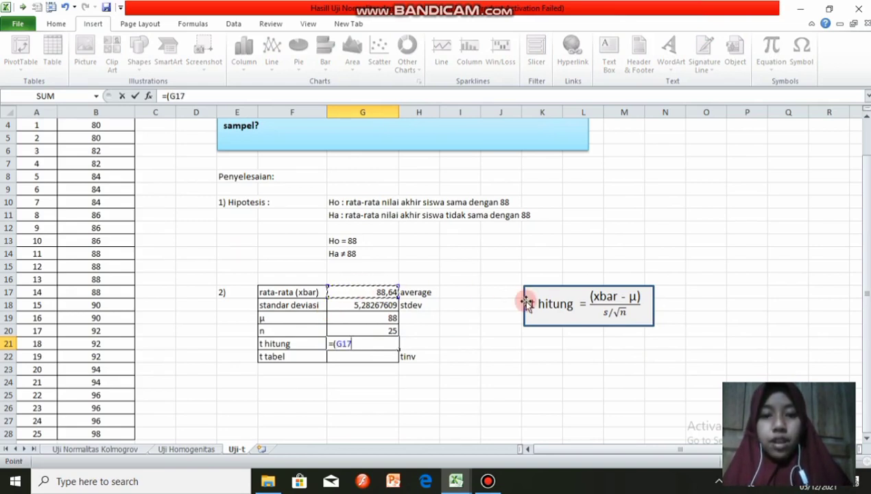
text(-)
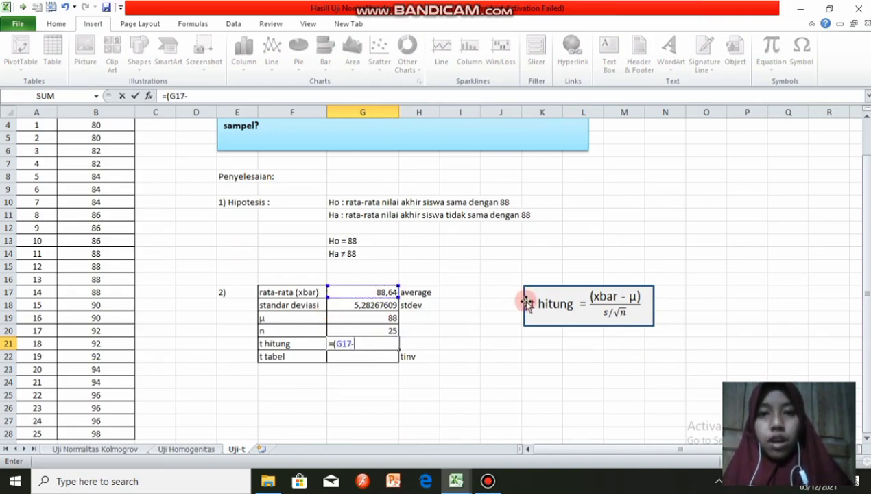
click(373, 321)
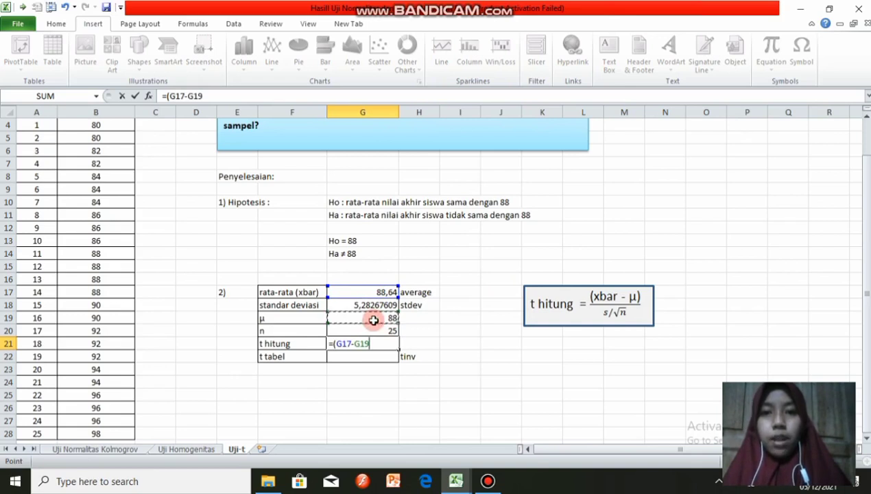
text()/)
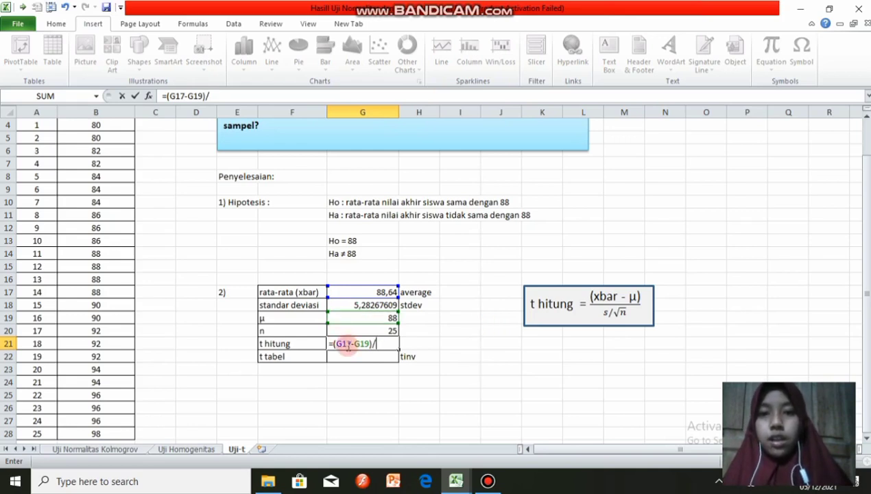
click(376, 304)
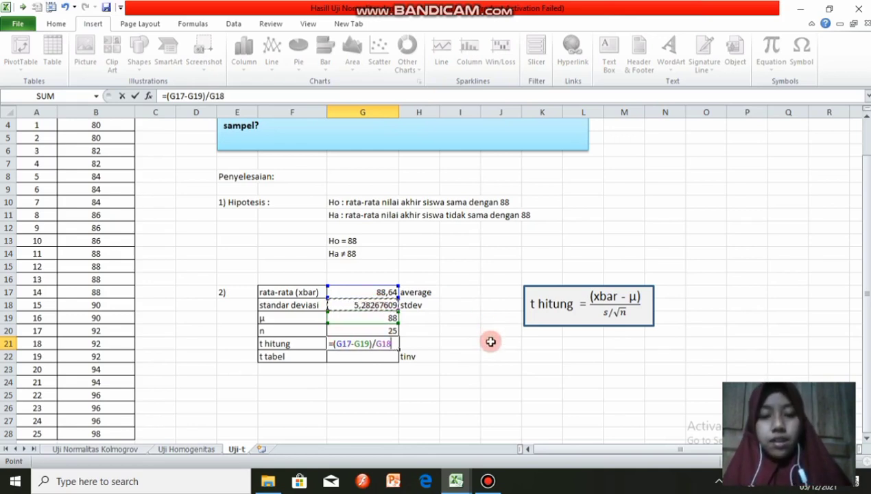
key(BackSpace)
key(BackSpace)
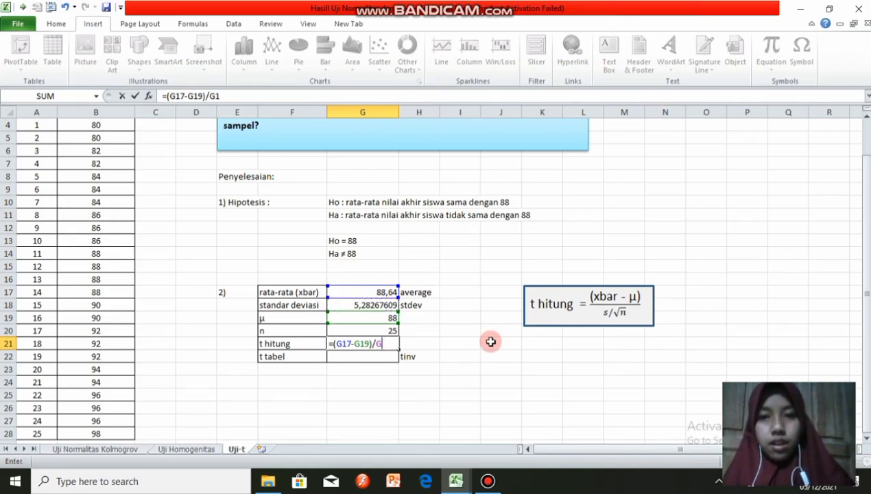
key(BackSpace)
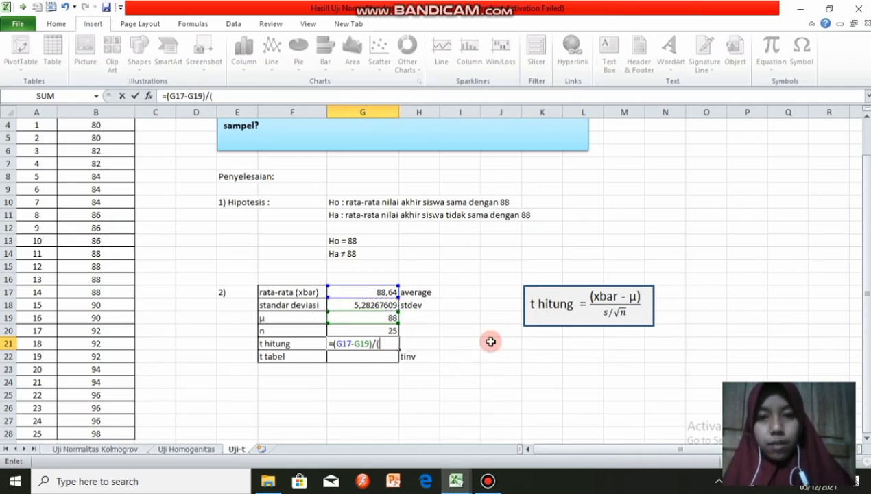
click(372, 307)
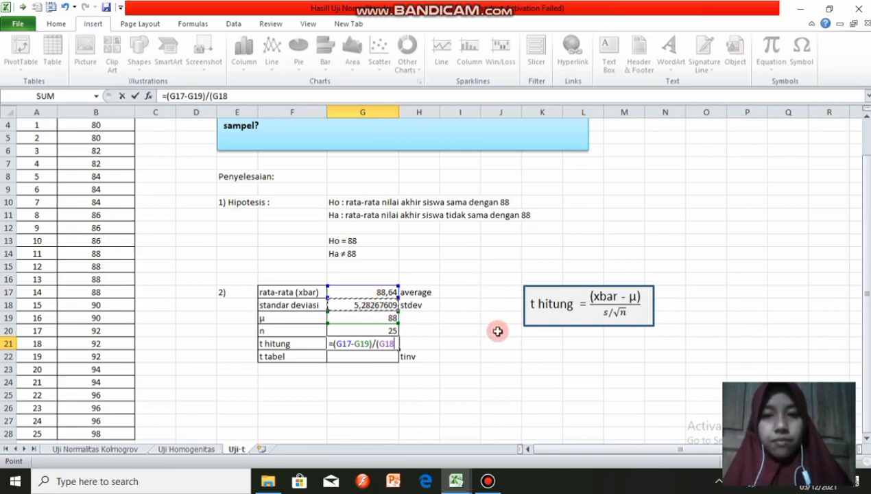
text(/)
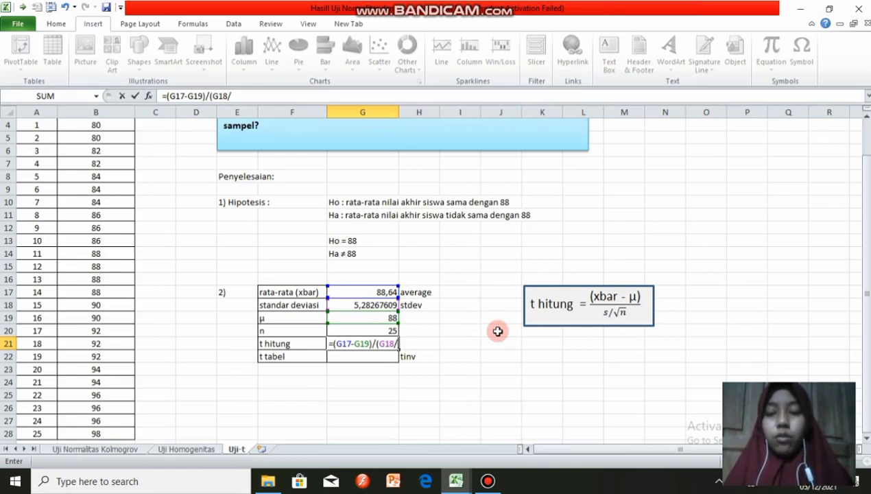
text(sqrt)
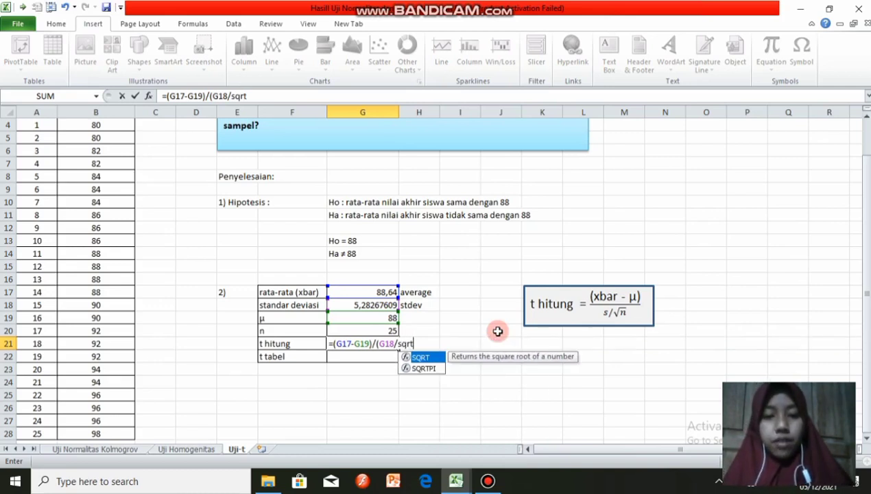
text(()
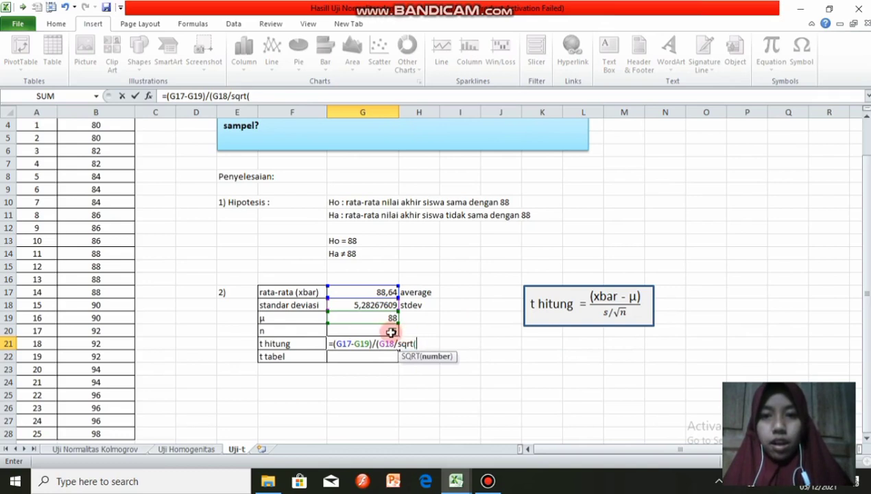
click(391, 330)
text())
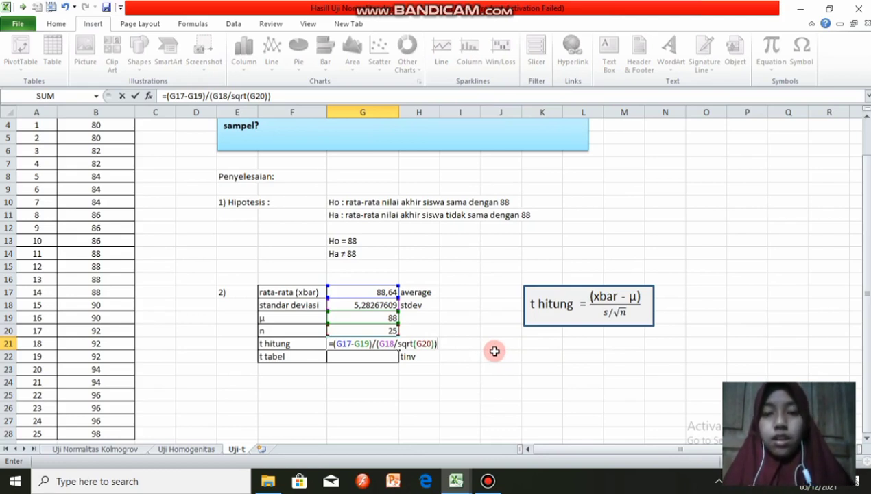
key(Return)
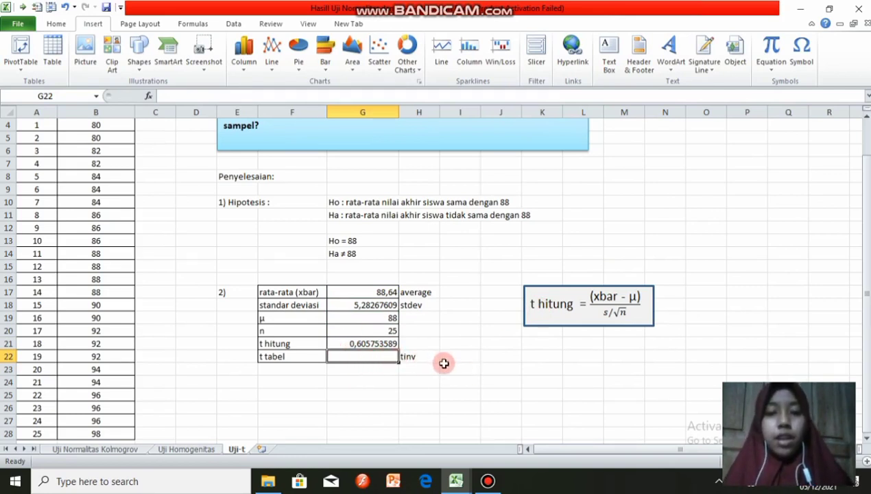
Calculate t tabel in G22 with the formula =tinv(0,05;24).
text(=)
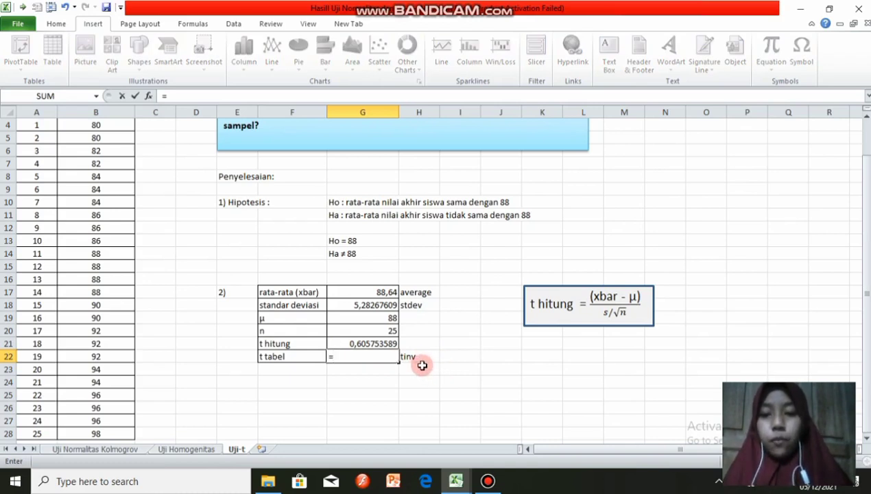
text(tinv)
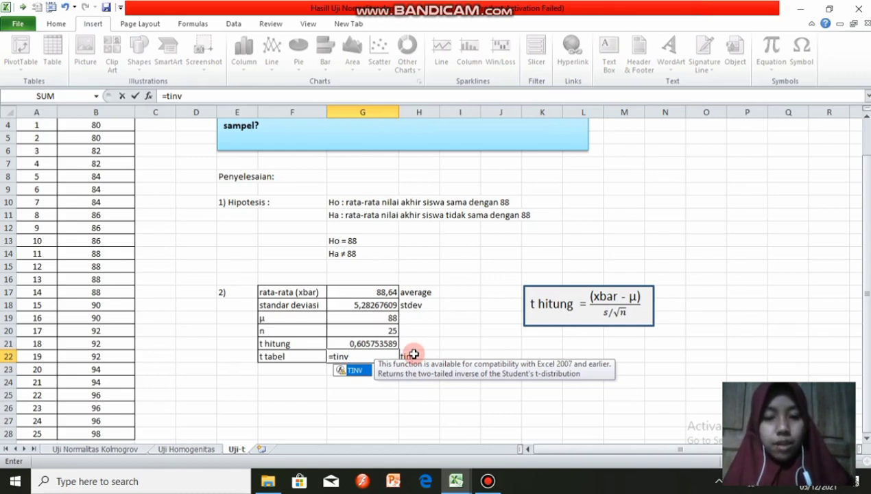
text(()
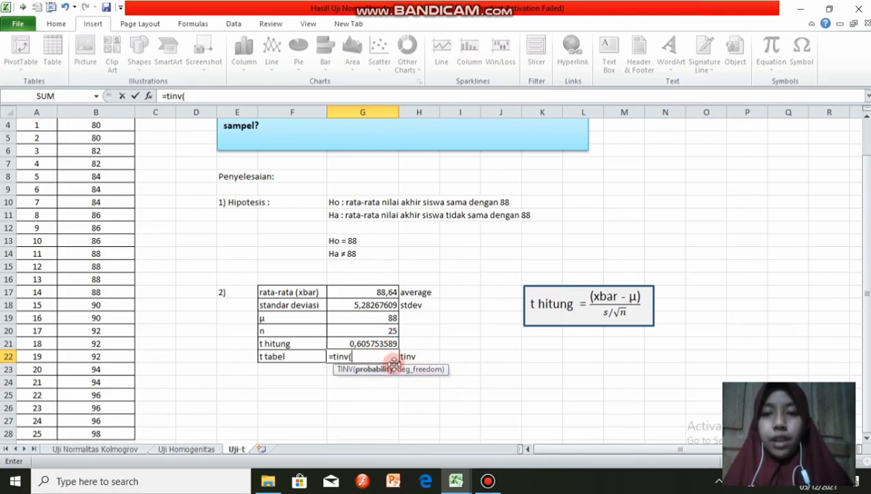
text(0,05)
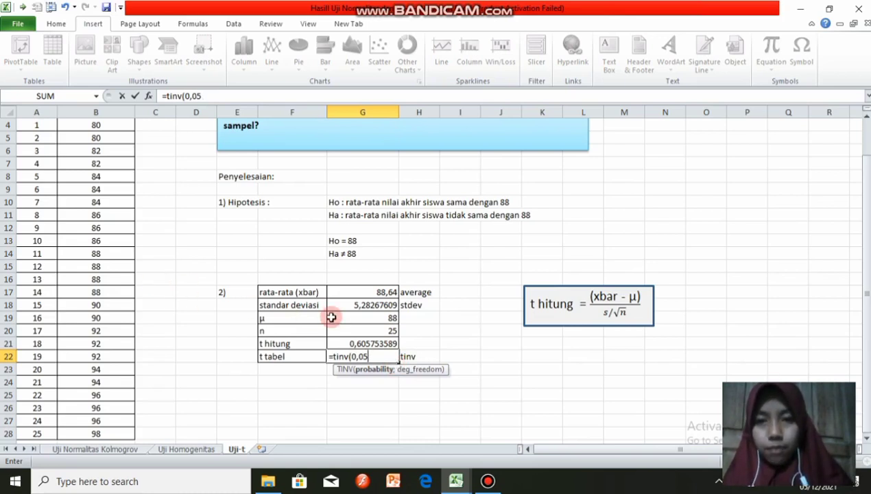
text(;)
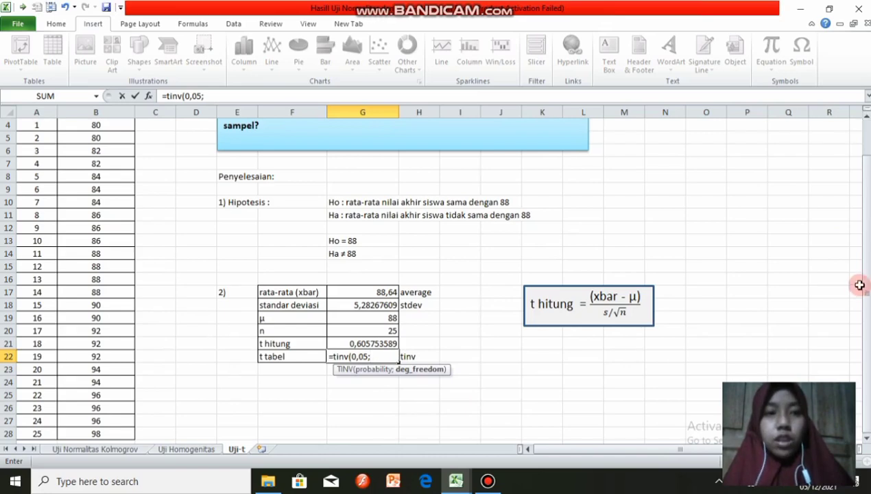
drag(868, 288, 866, 258)
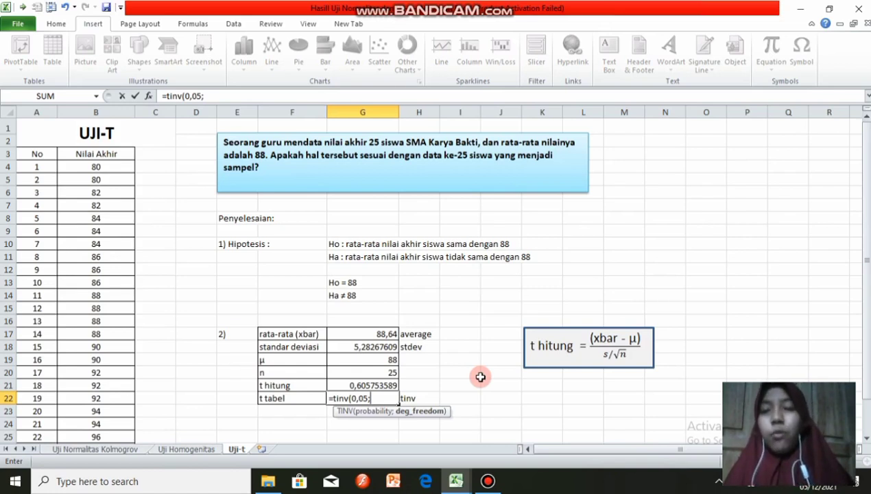
text(24)
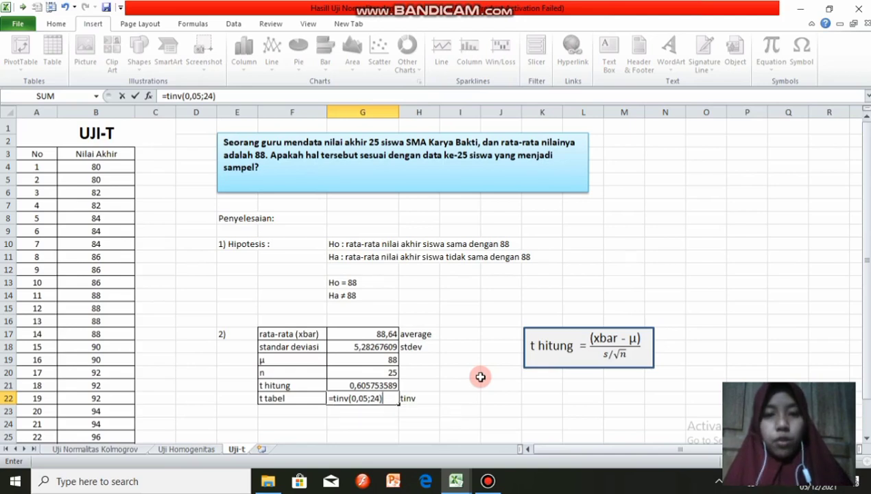
key(Return)
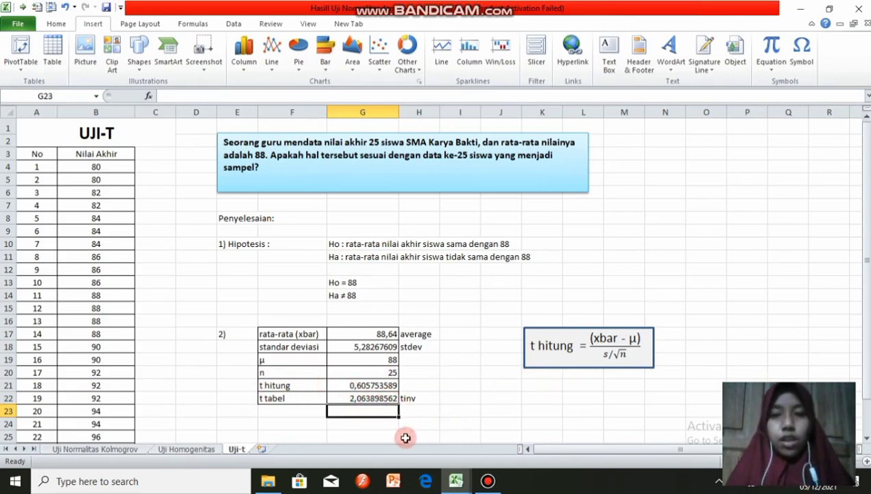
Enter the section heading "3) Kesimpulan:" in E24.
click(227, 434)
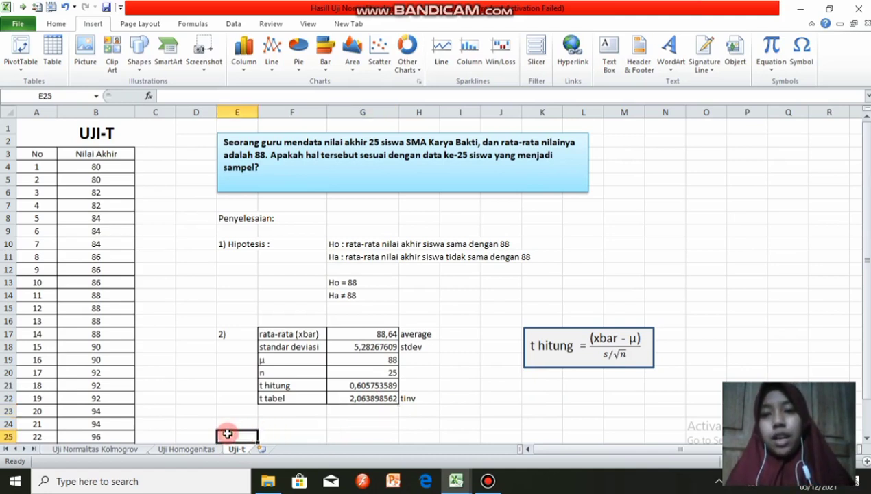
click(223, 424)
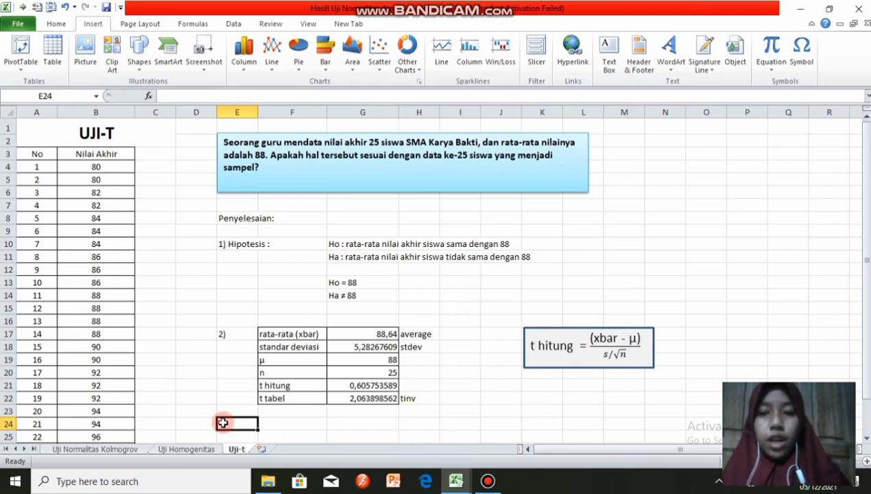
text(3)
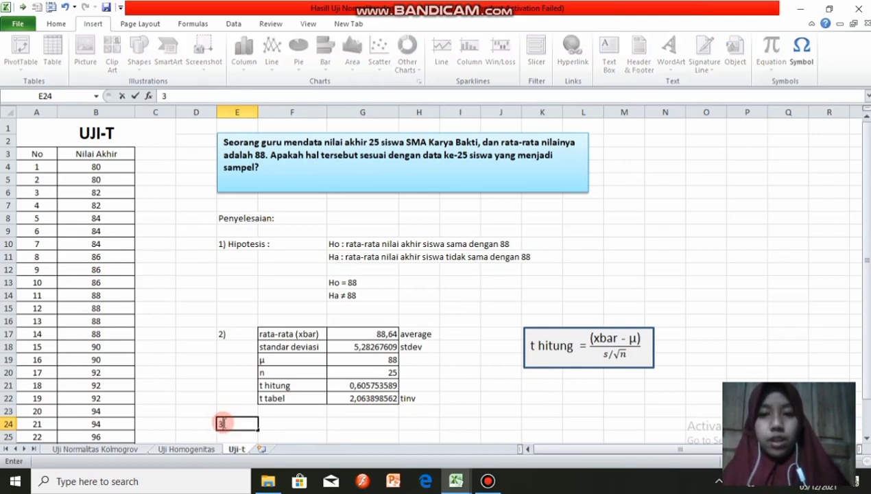
text())
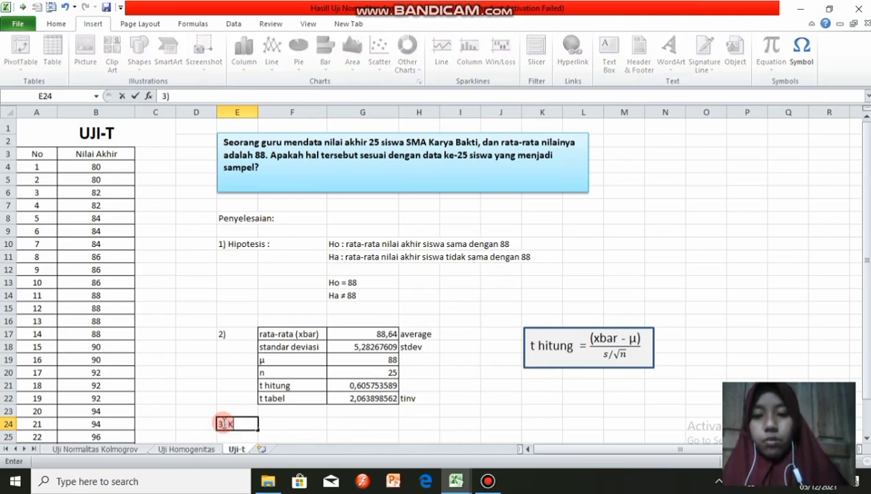
text( Keism)
key(BackSpace)
key(BackSpace)
key(BackSpace)
key(BackSpace)
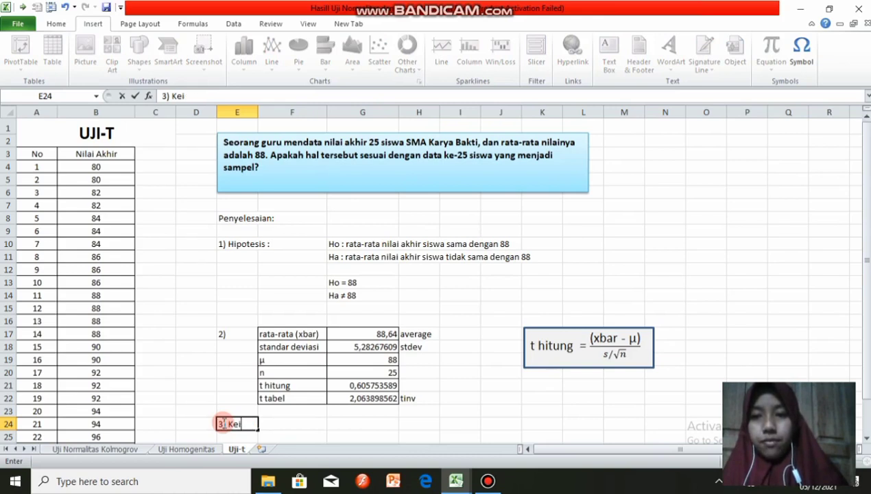
text(esimpulan)
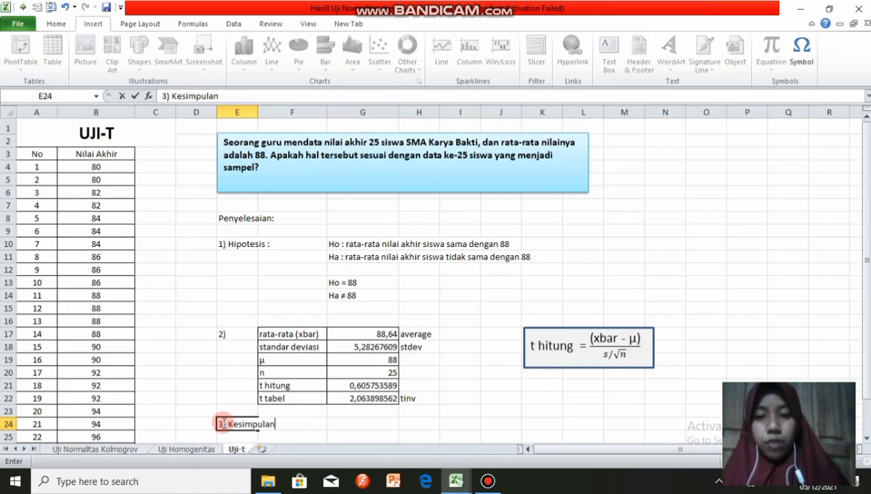
text(:)
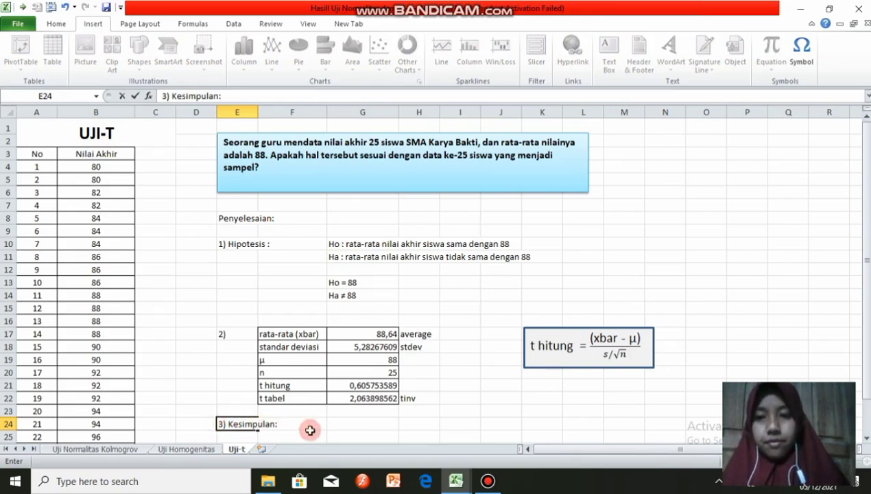
Write the test decision "F hitung < F tabel, dengan nilai 0,605 < 2,063 maka Ho diterima." in G24.
click(347, 424)
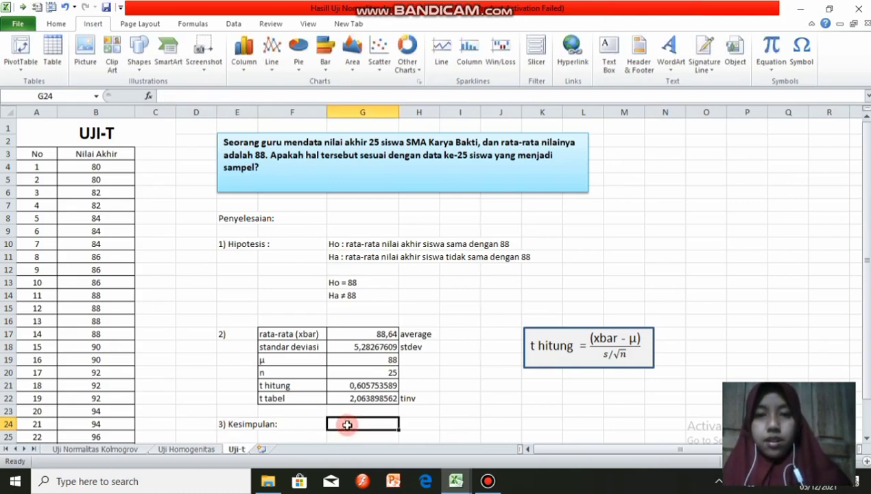
text(f)
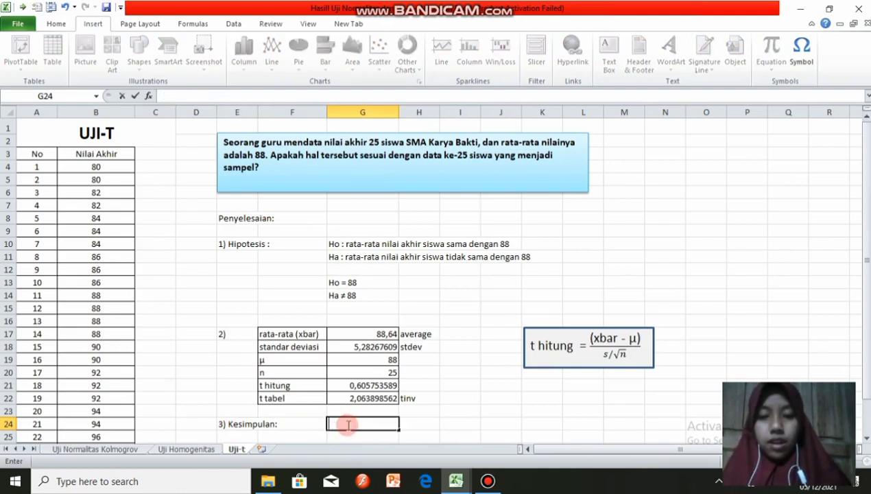
text( hitung)
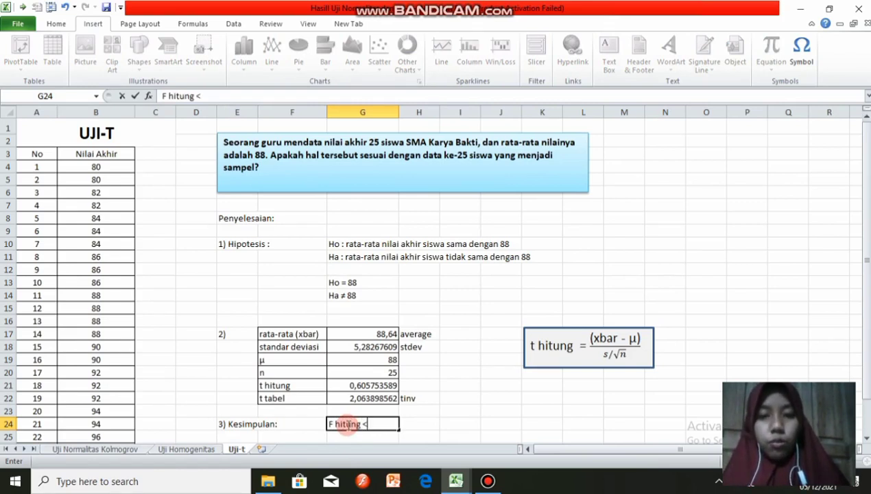
text( < Fy)
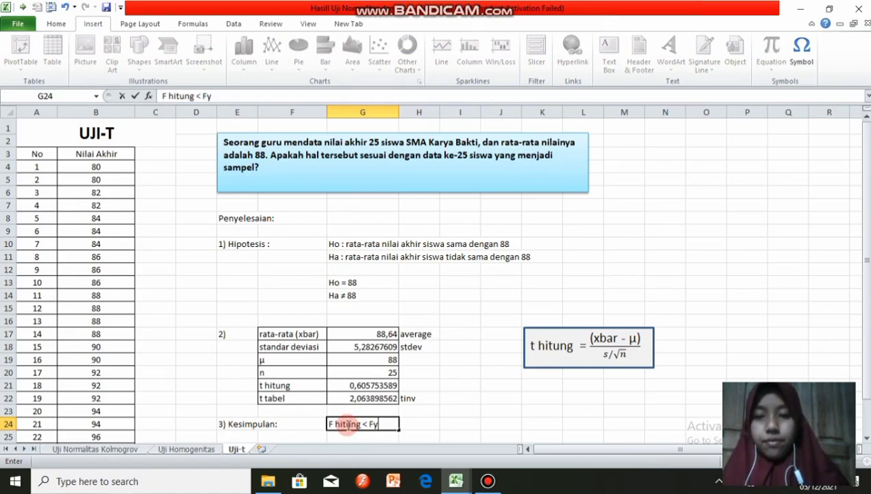
key(BackSpace)
text( tab)
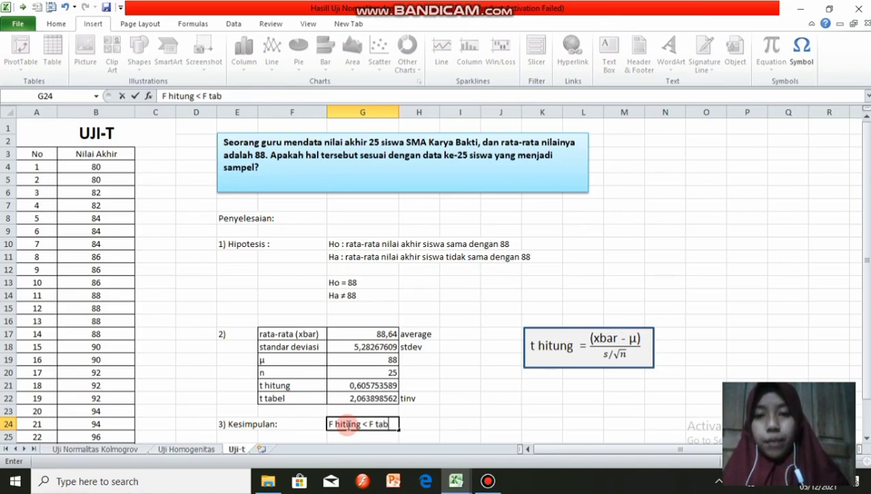
text(el,)
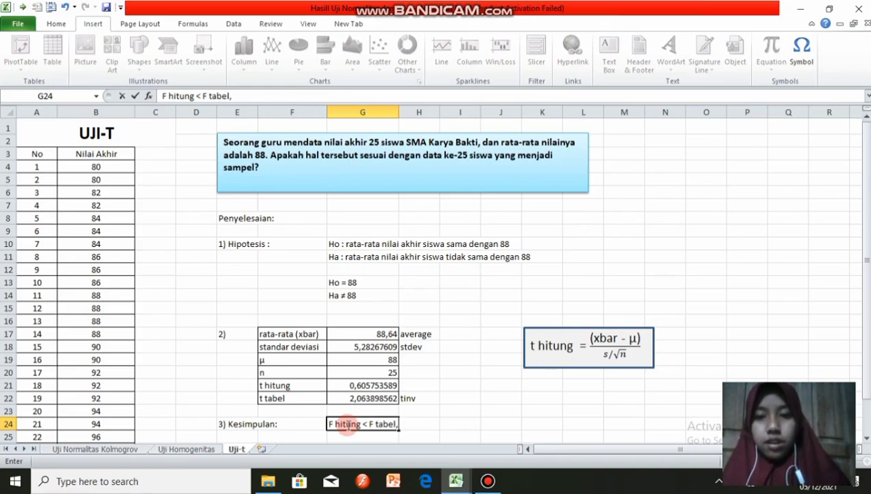
text( dengan nil)
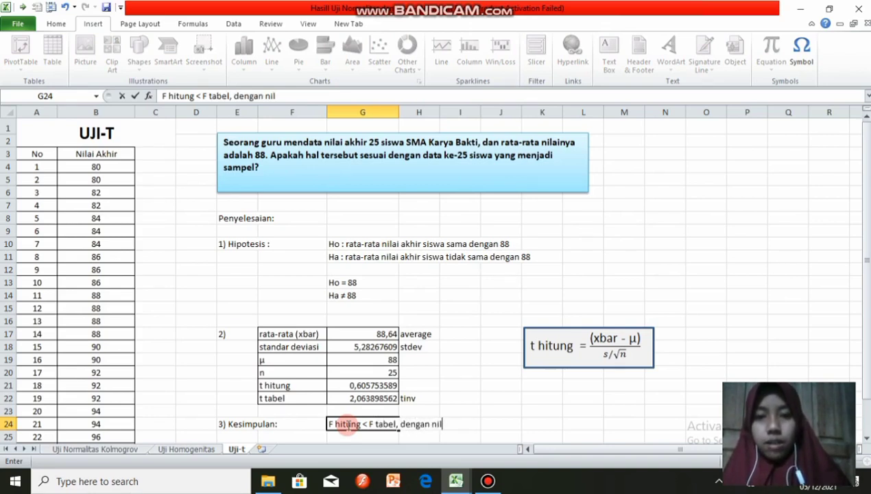
text(ai)
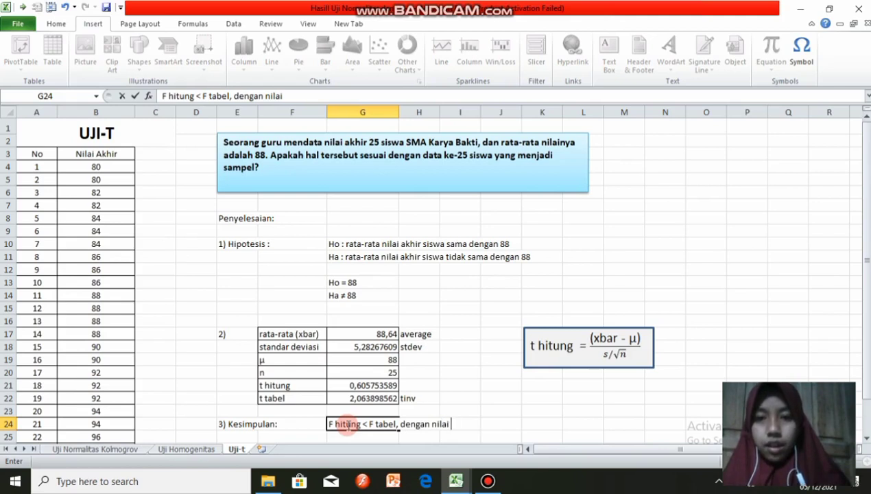
text( 0,6)
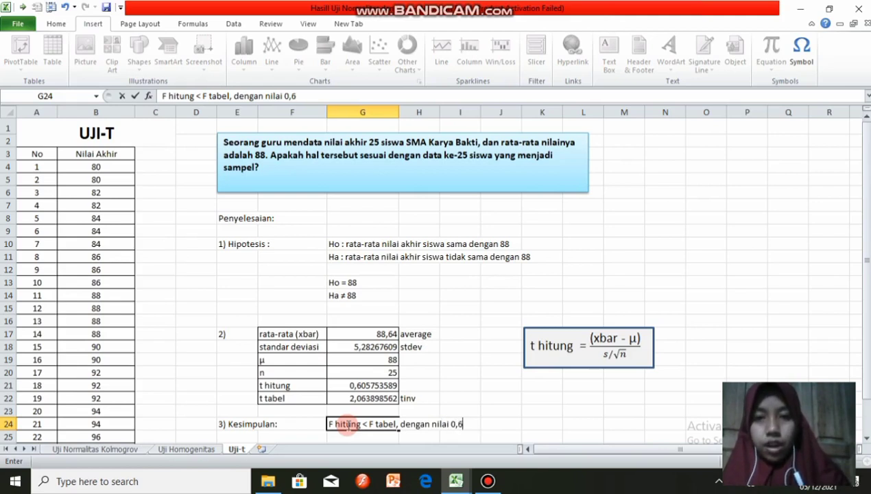
text(05)
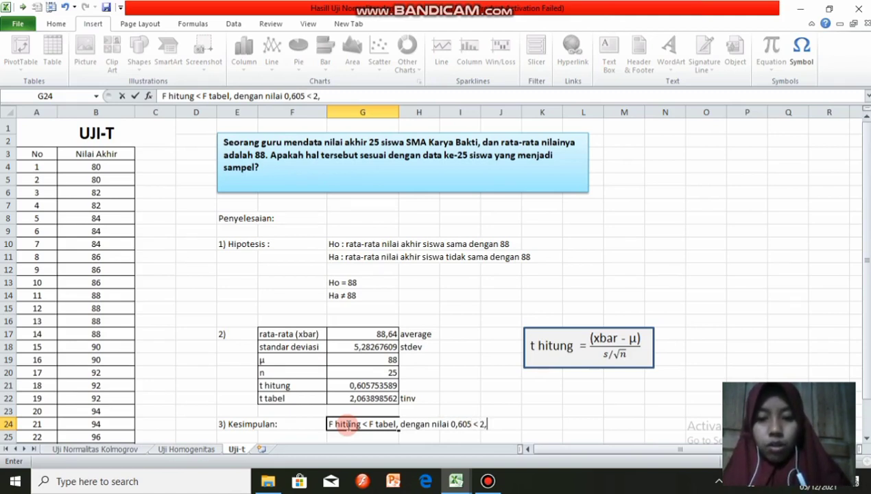
text(< 2,0)
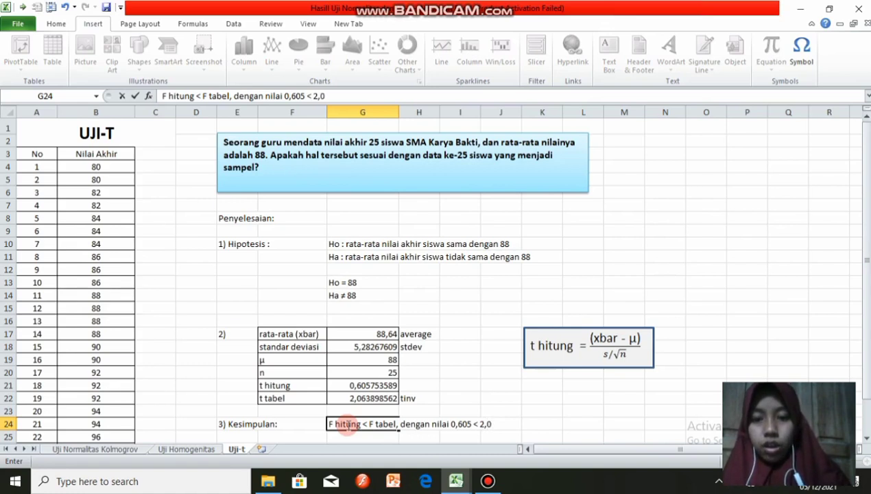
text(63)
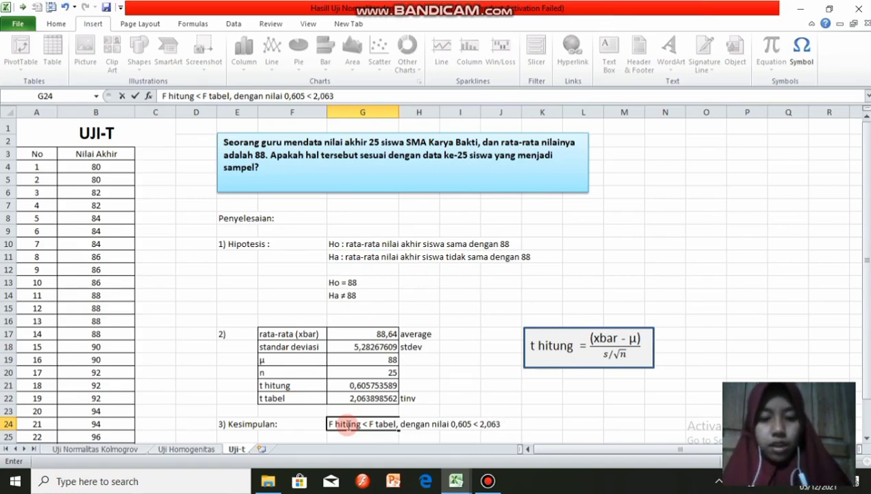
text( maka)
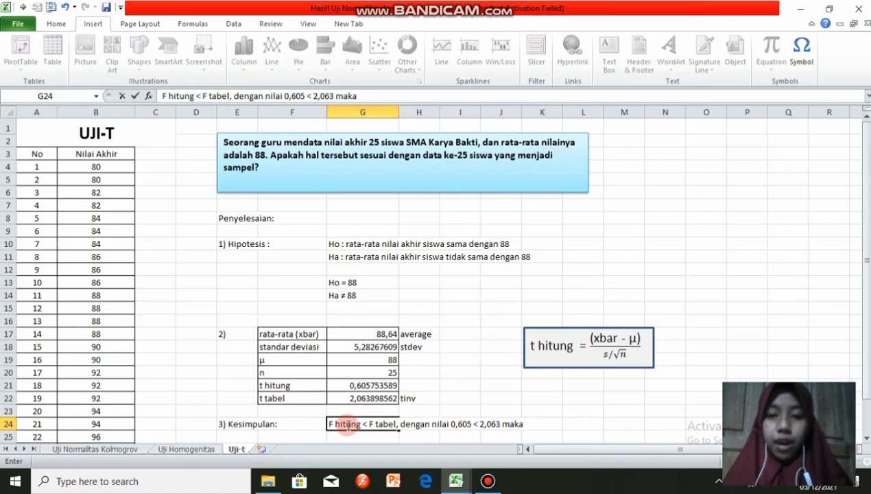
text(Ho diterima)
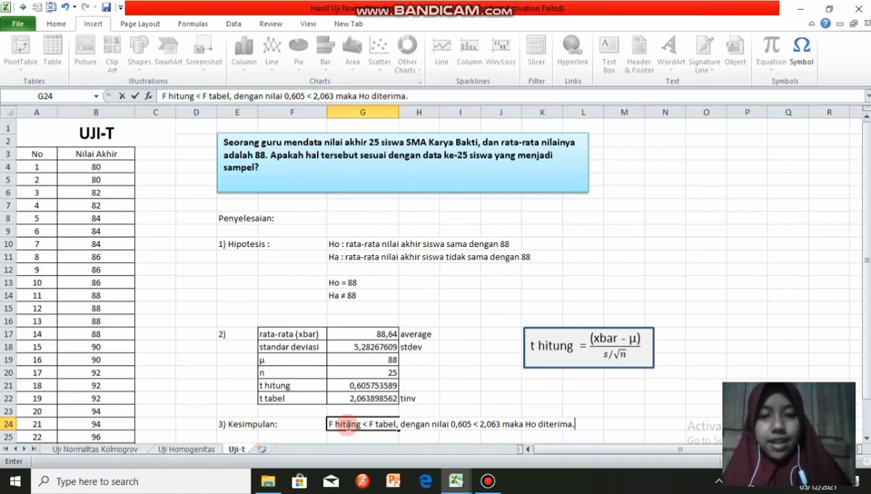
text(.)
key(Return)
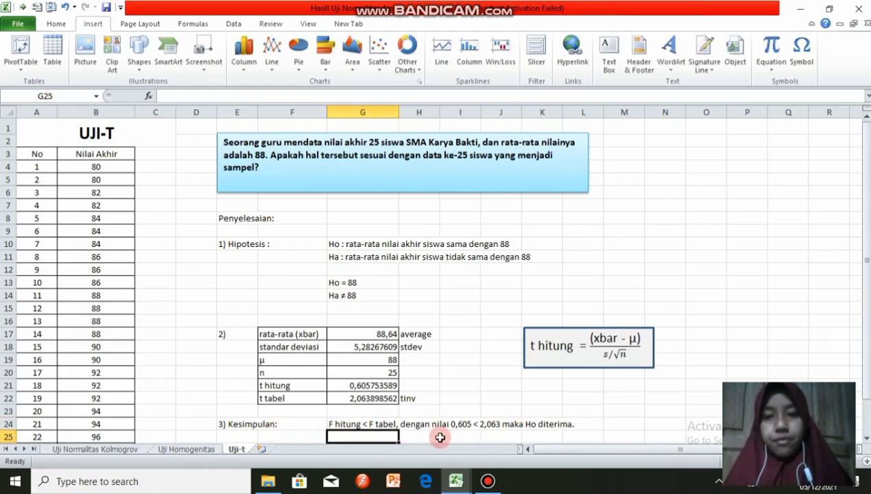
Write the conclusion's second line "sehingga rata-rata nilai akhir siswa ama dengan 88" in G25.
drag(863, 289, 863, 325)
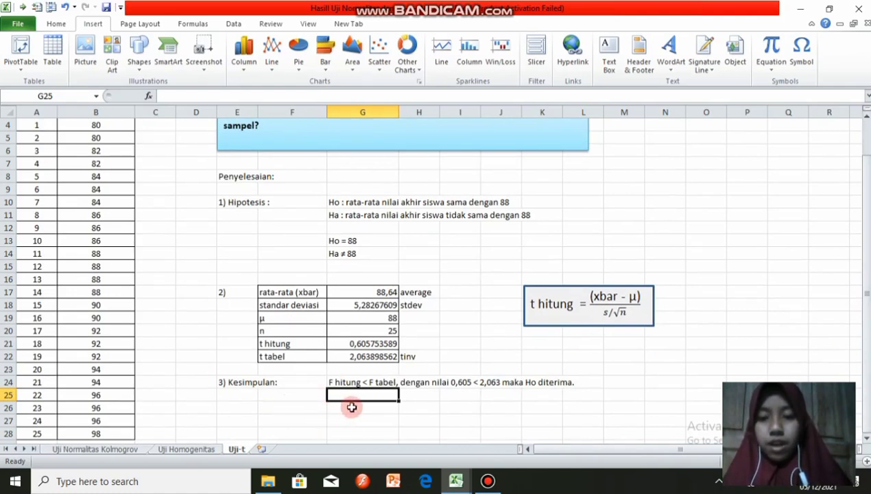
text(sehingga)
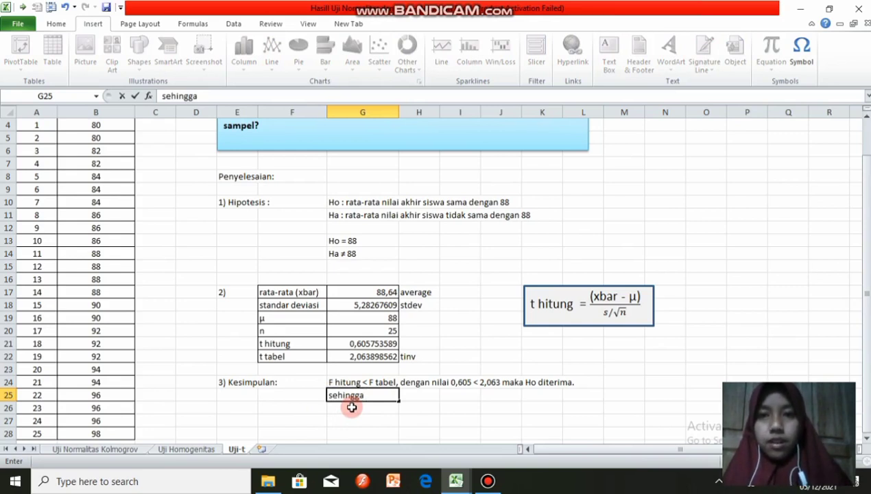
text( rata-)
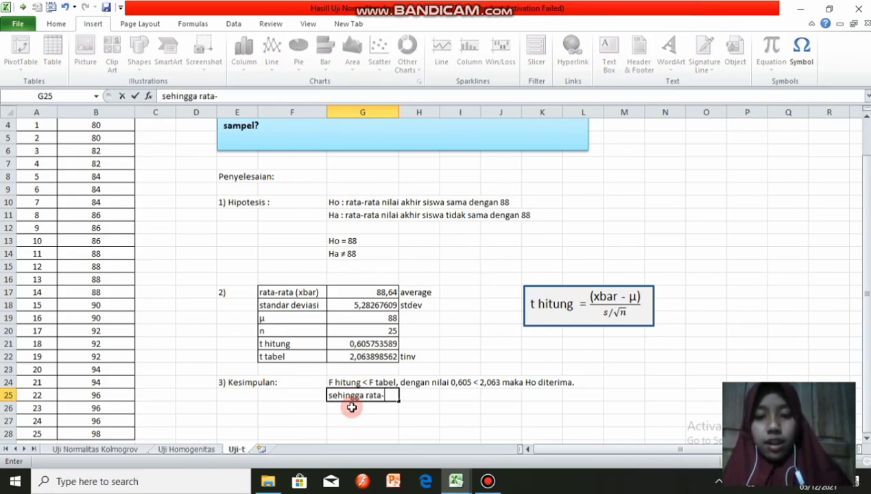
text(rata ni)
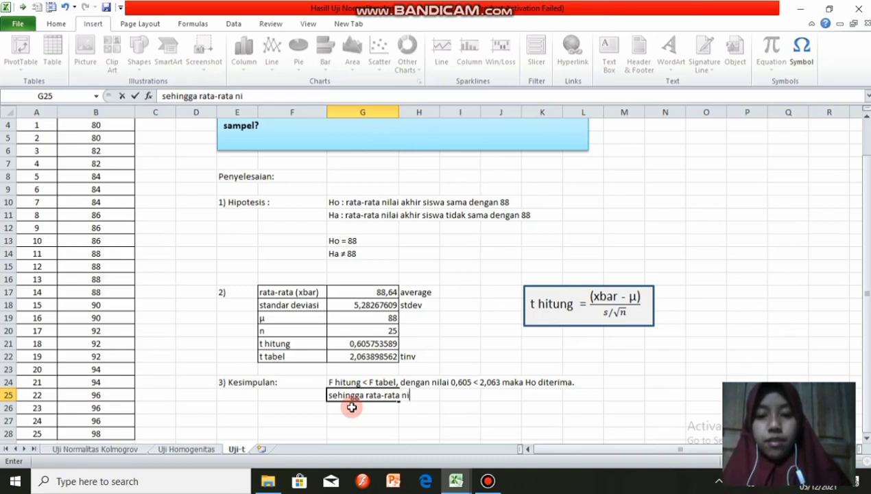
text(lai akhir)
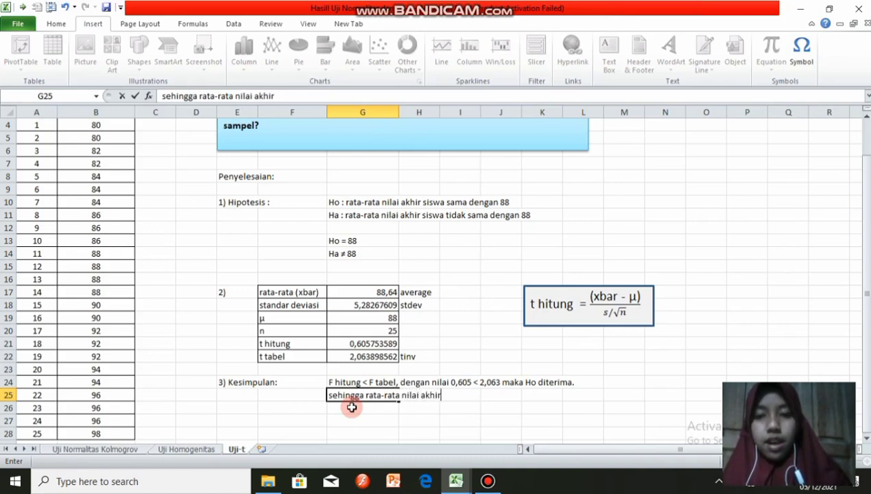
text( siswa dama)
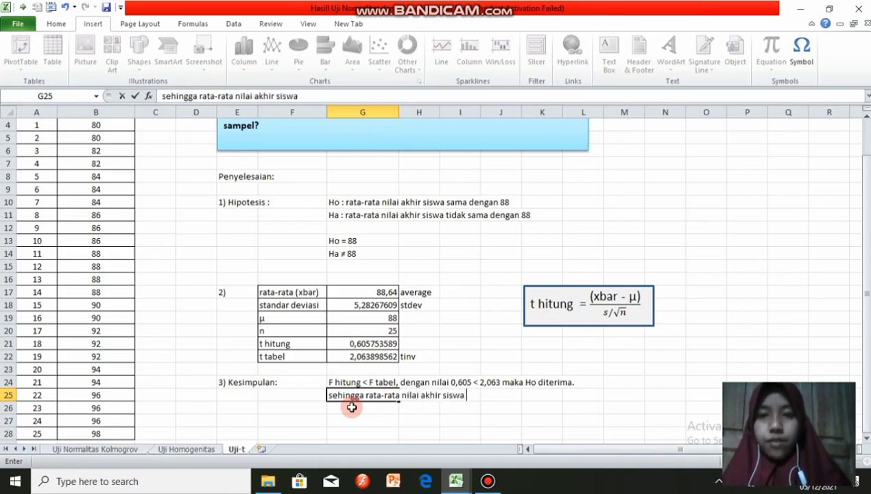
key(BackSpace)
key(BackSpace)
key(BackSpace)
key(BackSpace)
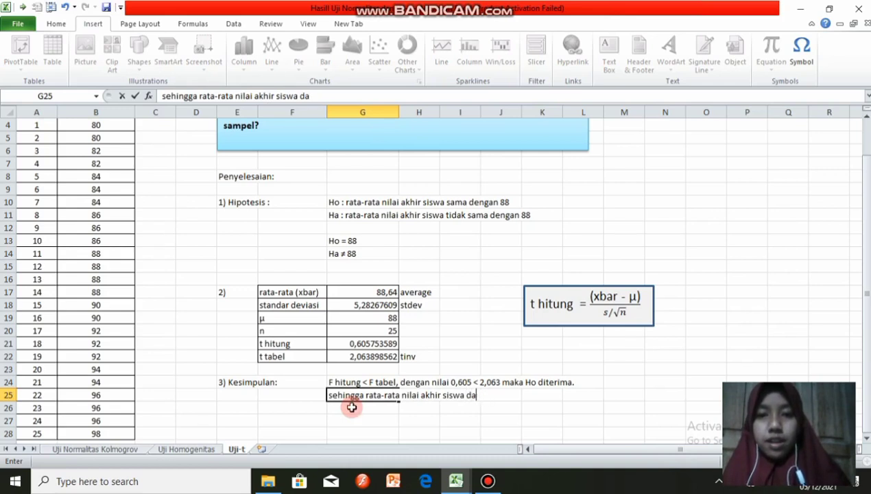
text(ama dengan 88)
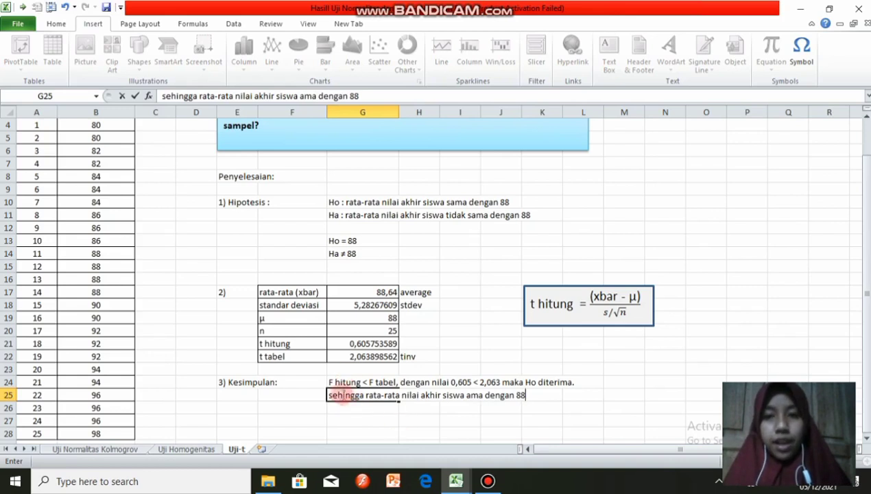
Highlight the conclusion block E24:L25 with a yellow fill.
drag(329, 382, 550, 389)
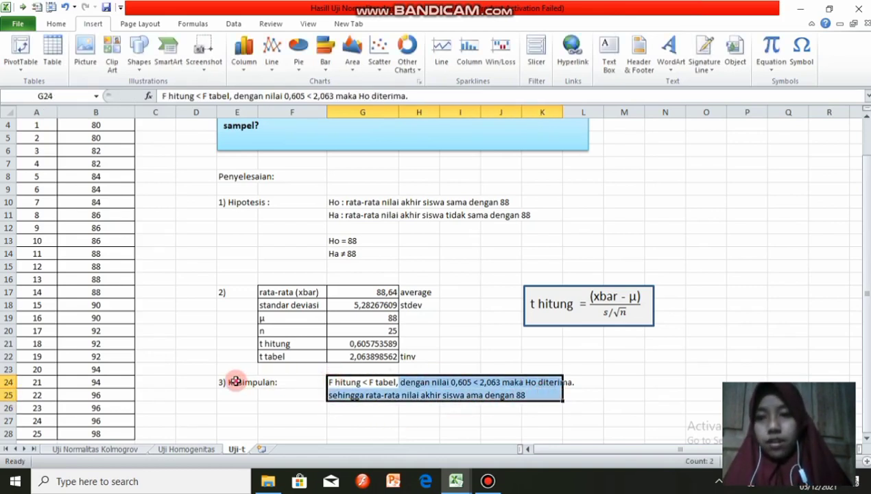
drag(235, 381, 570, 398)
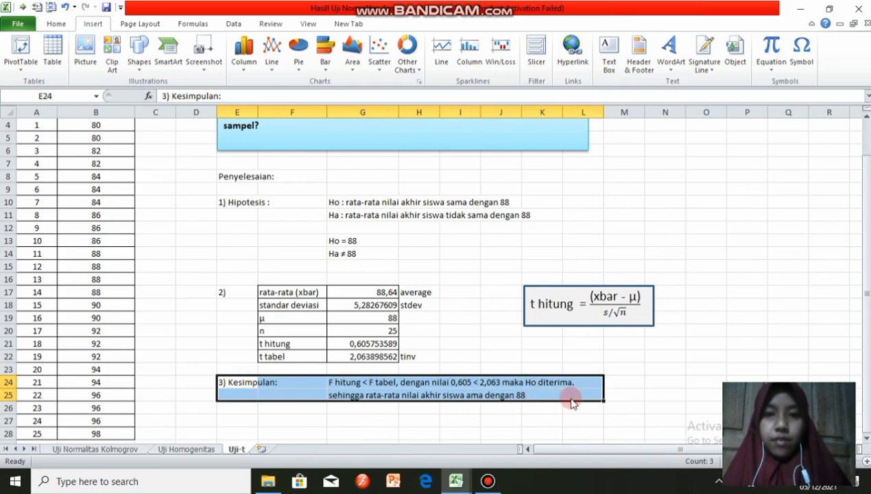
click(70, 24)
click(194, 64)
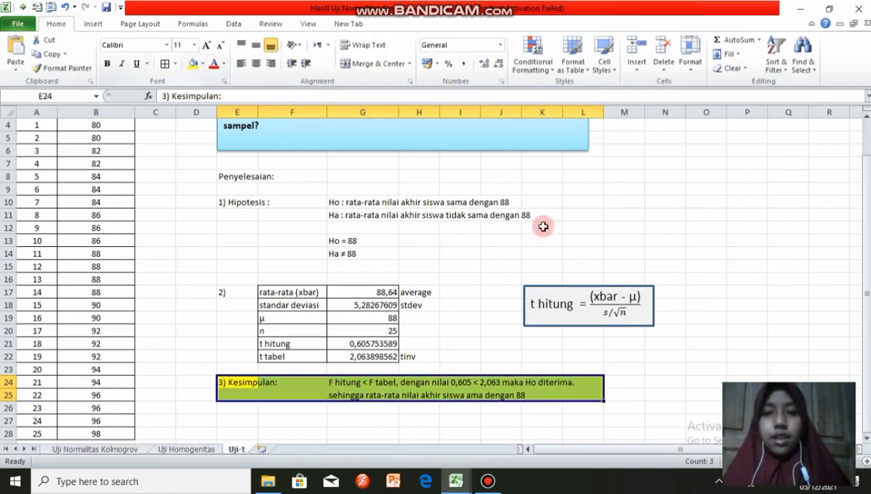
click(626, 382)
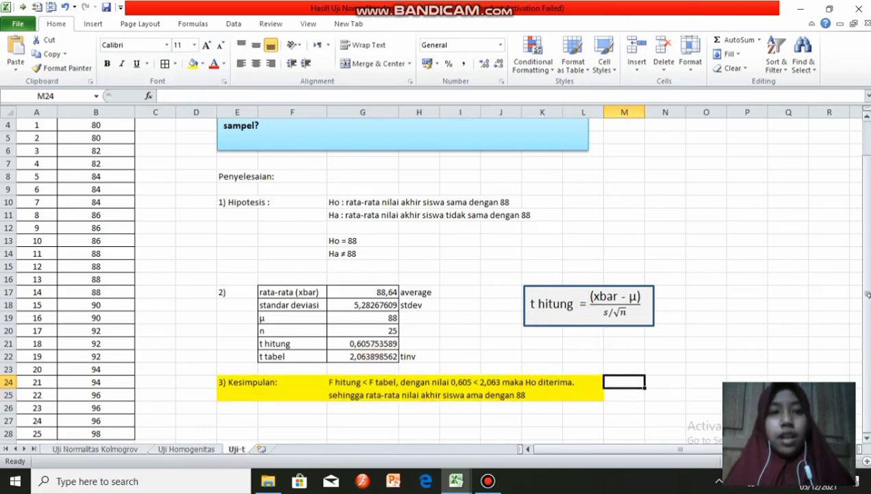
drag(867, 295, 849, 298)
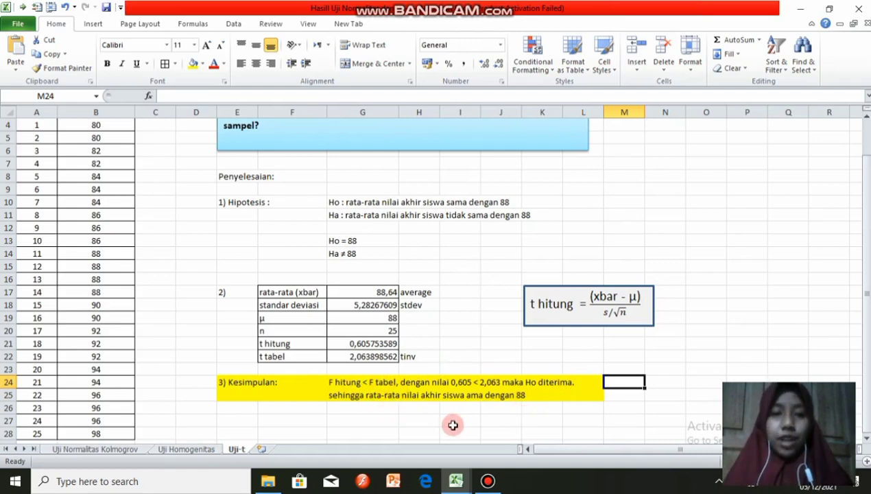
click(719, 227)
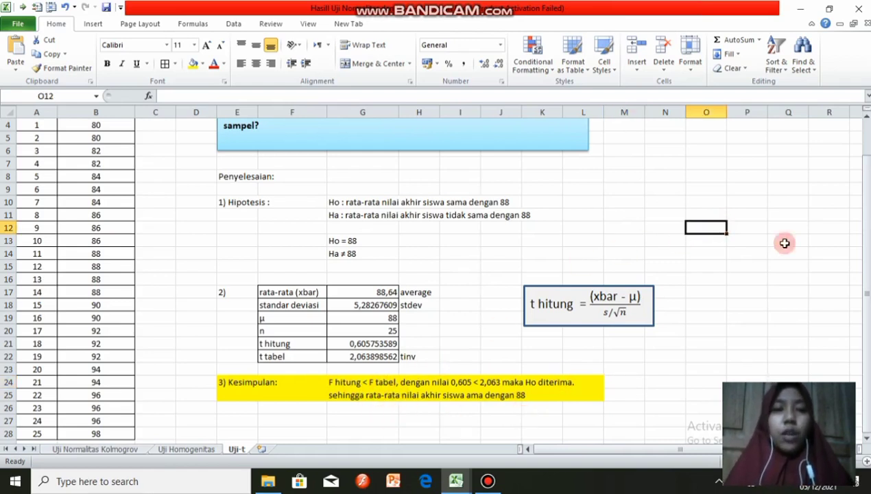
scroll(858, 274, up, 1)
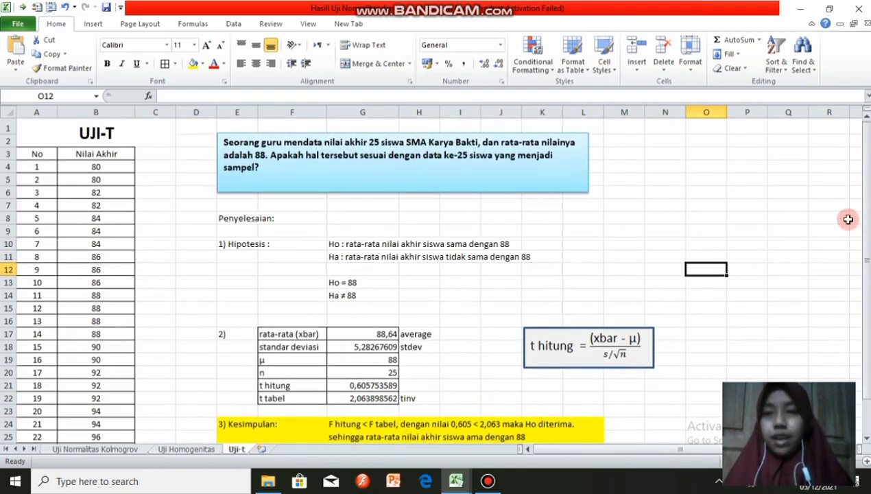